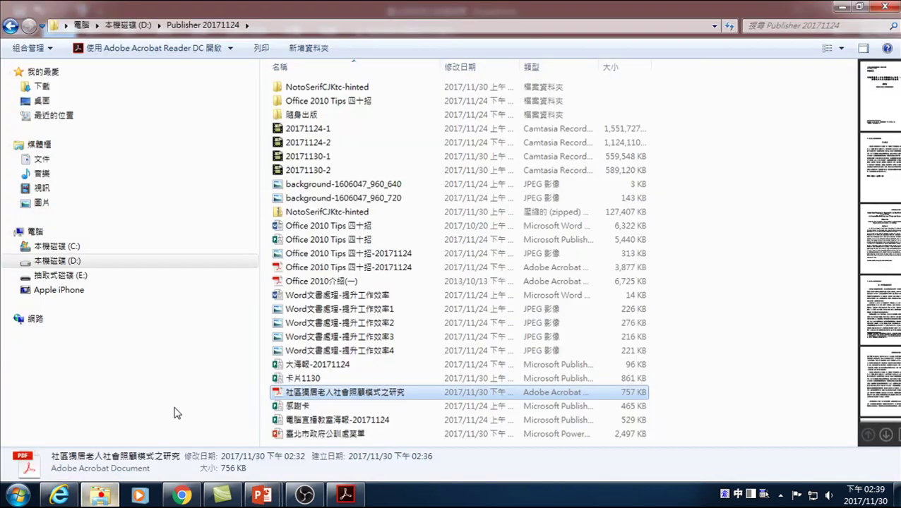
Step: Open the study PDF at page 1 with the Page Thumbnails pane shown
{"action": "double_click", "coordinate": [303, 393]}
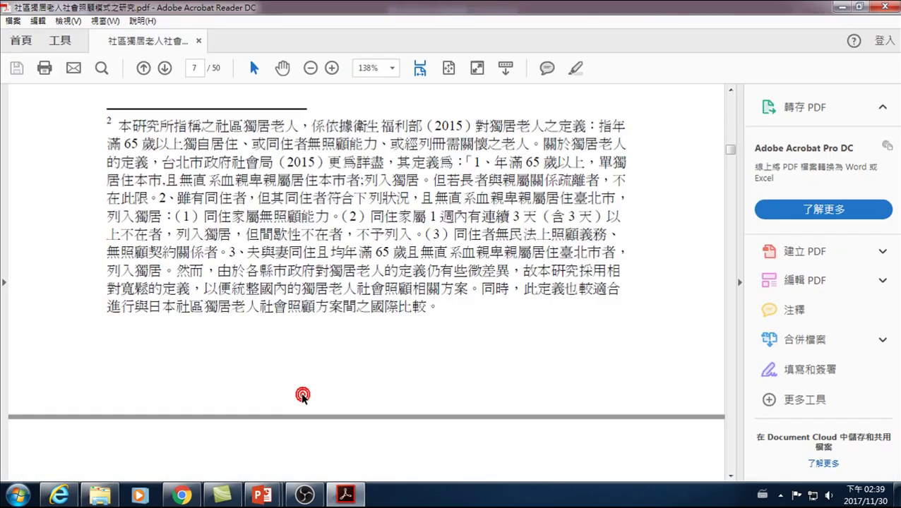
{"action": "scroll", "coordinate": [240, 198], "scroll_direction": "up", "scroll_amount": 2}
{"action": "scroll", "coordinate": [221, 124], "scroll_direction": "up", "scroll_amount": 3}
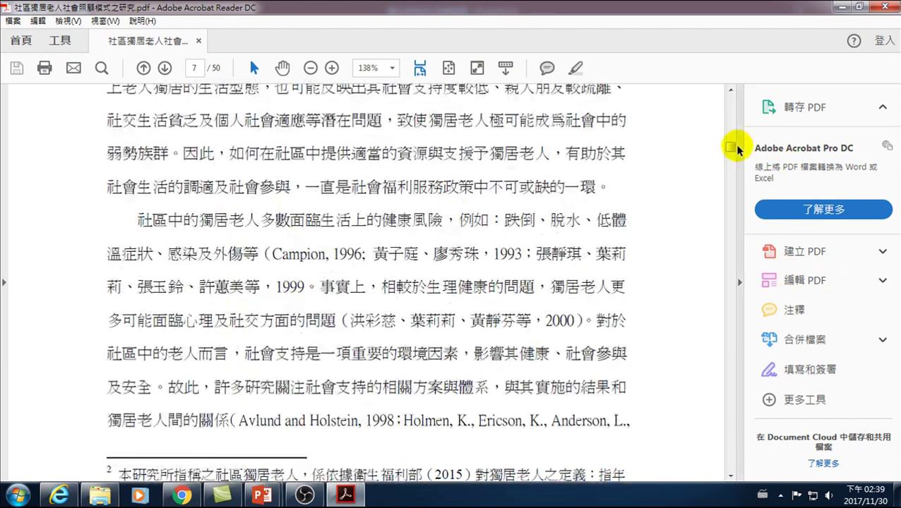
{"action": "key", "text": "Home"}
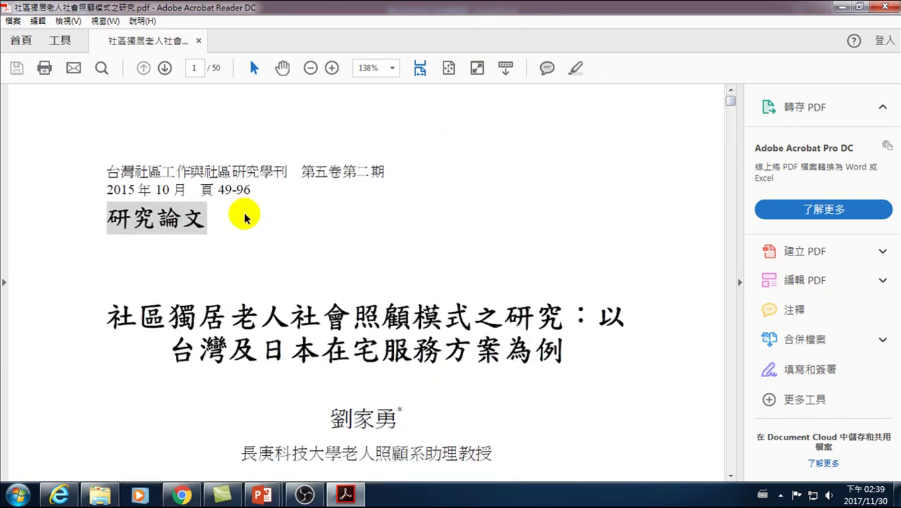
{"action": "left_click", "coordinate": [3, 283]}
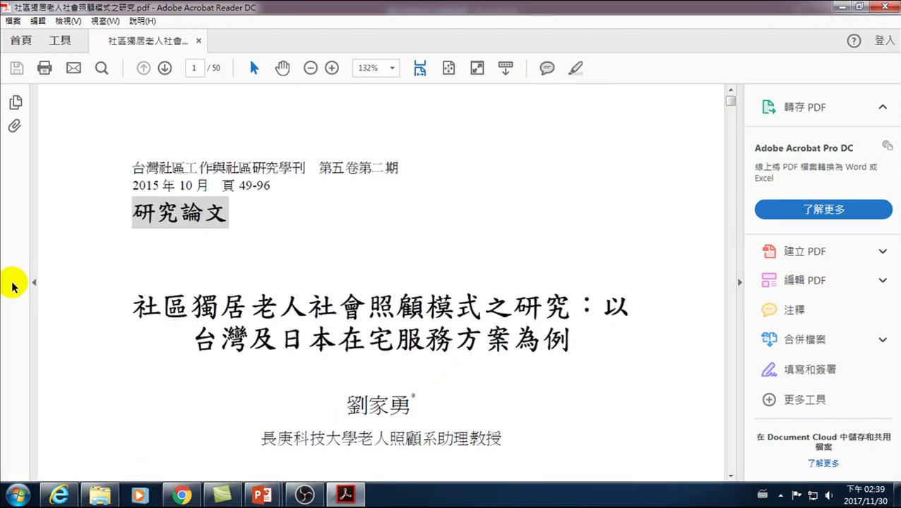
{"action": "left_click", "coordinate": [15, 102]}
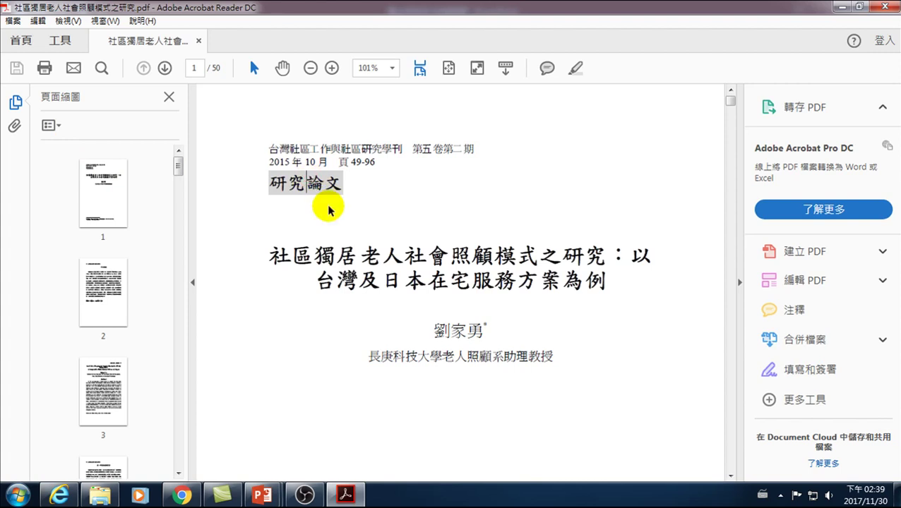
Step: Select the paper's two-line title text on the title page
{"action": "left_click_drag", "start_coordinate": [269, 256], "coordinate": [616, 282]}
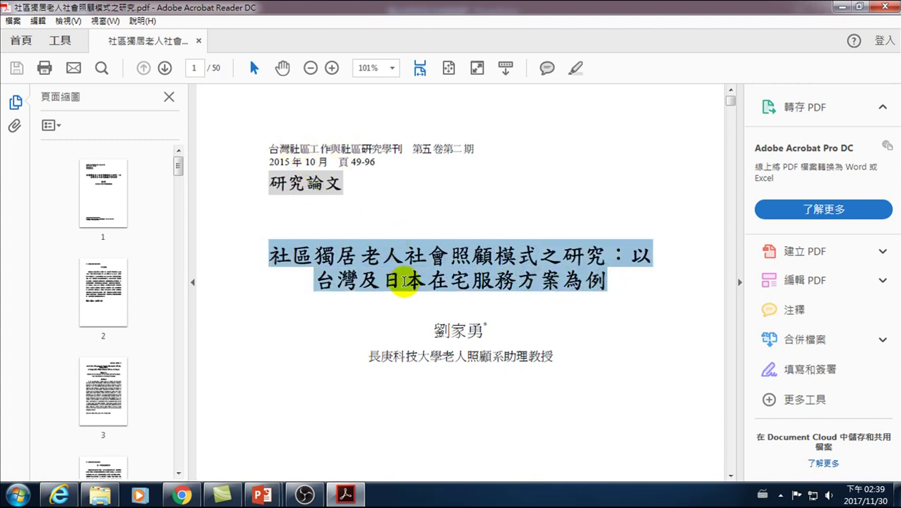
{"action": "left_click_drag", "start_coordinate": [368, 356], "coordinate": [445, 363]}
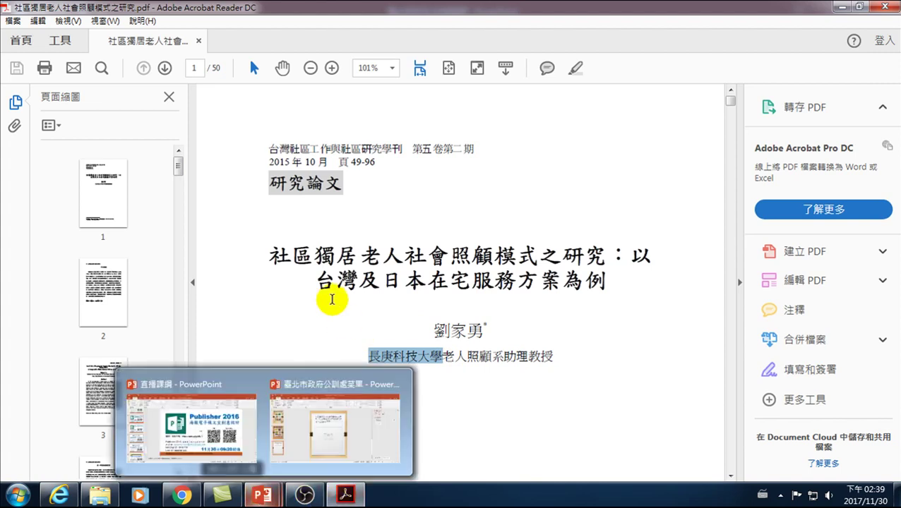
{"action": "left_click", "coordinate": [270, 254]}
{"action": "left_click_drag", "start_coordinate": [271, 254], "coordinate": [314, 255]}
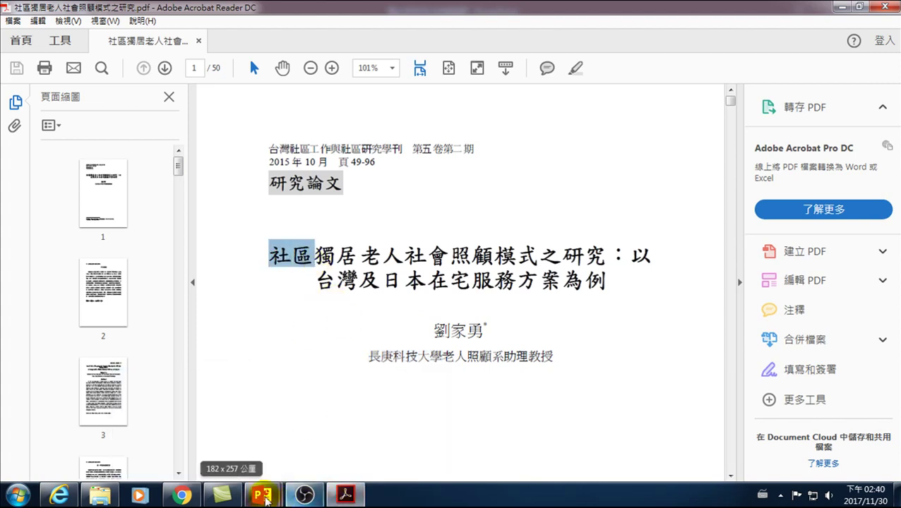
Step: Add blank slide 4 and check that the slide size is 89.998 × 115.001 cm portrait, unchanged
{"action": "left_click", "coordinate": [357, 424]}
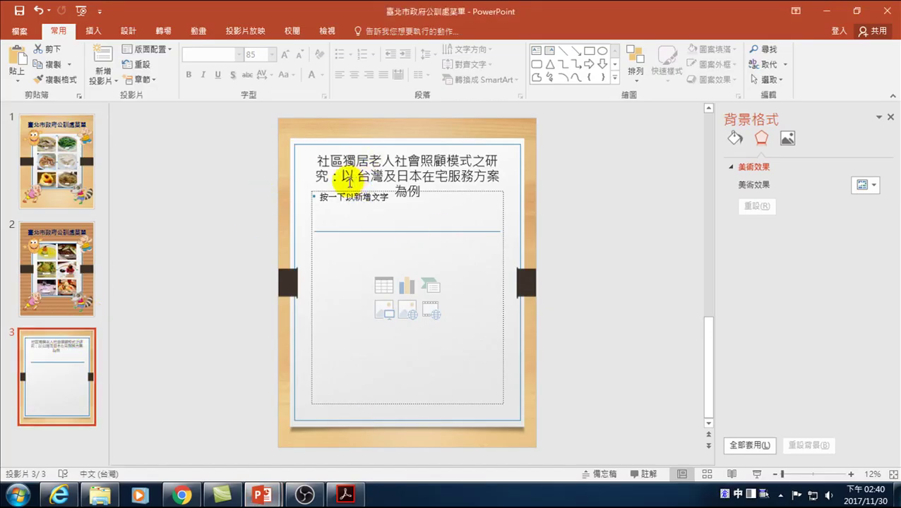
{"action": "left_click", "coordinate": [103, 55]}
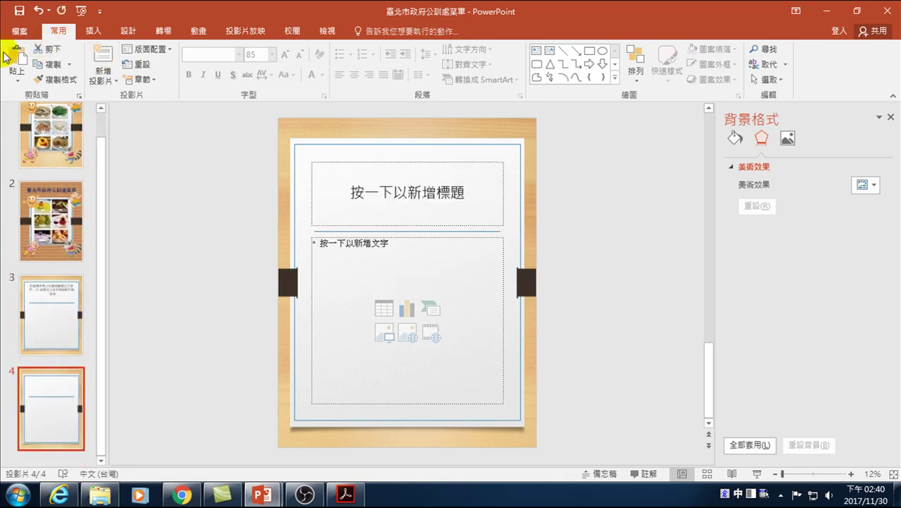
{"action": "left_click", "coordinate": [134, 31]}
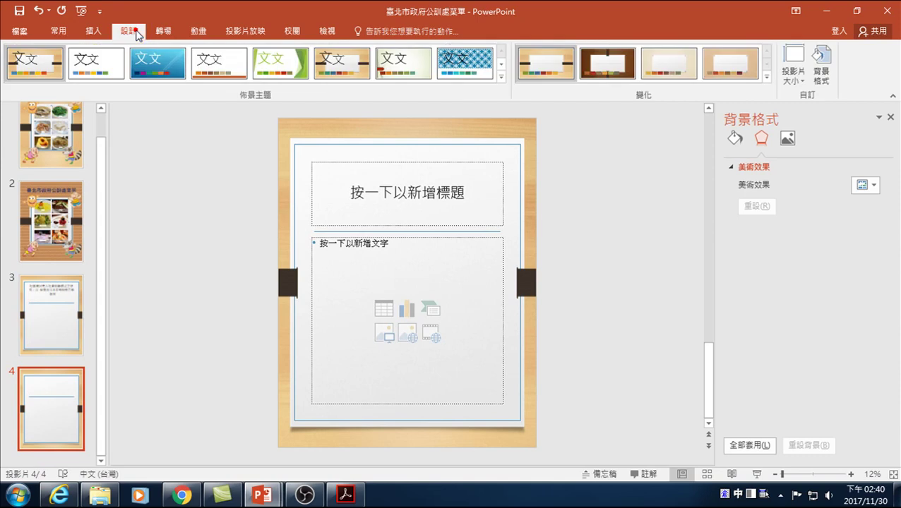
{"action": "left_click", "coordinate": [793, 73]}
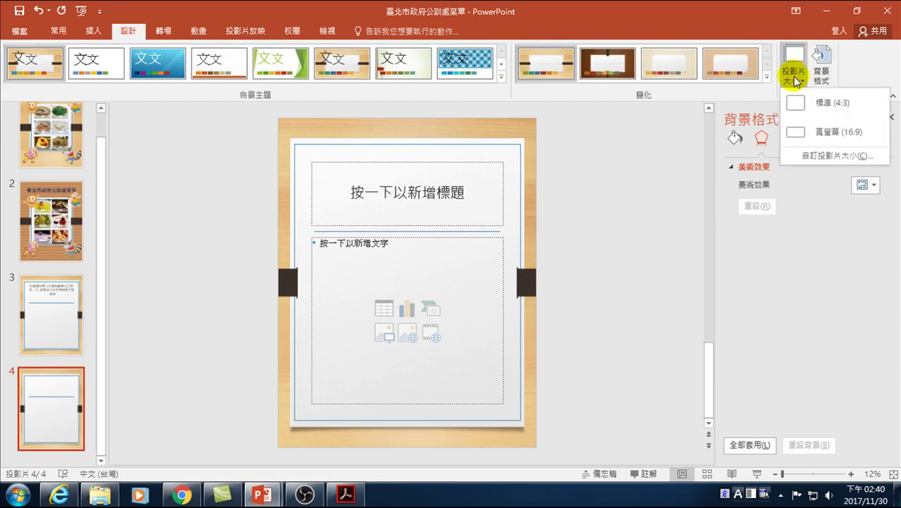
{"action": "left_click", "coordinate": [819, 157]}
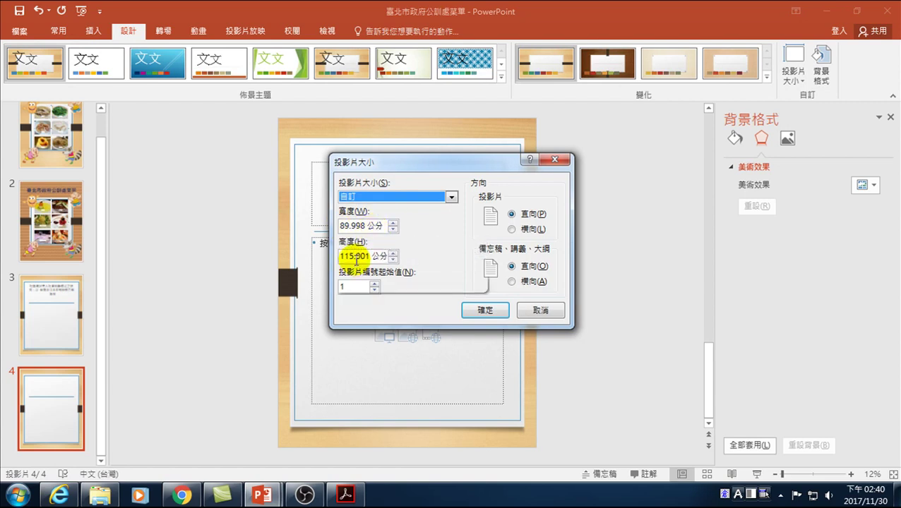
{"action": "left_click", "coordinate": [539, 311]}
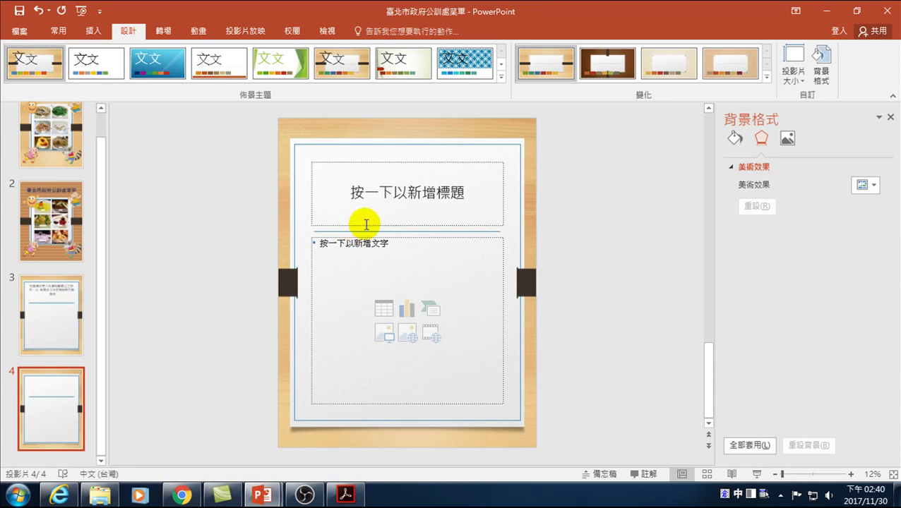
Step: Resize slide 4's title placeholder into a short, full-width band along the top edge
{"action": "left_click", "coordinate": [394, 228]}
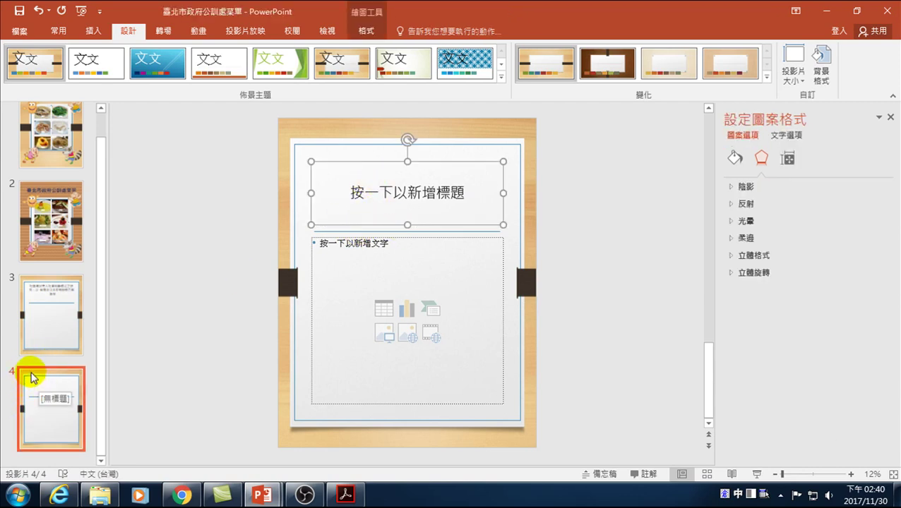
{"action": "left_click_drag", "start_coordinate": [409, 225], "coordinate": [408, 196]}
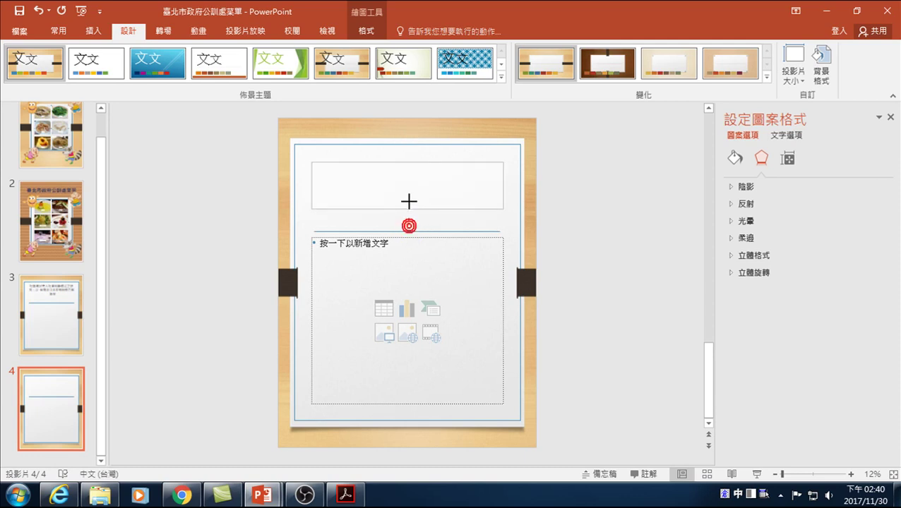
{"action": "left_click_drag", "start_coordinate": [409, 162], "coordinate": [404, 137]}
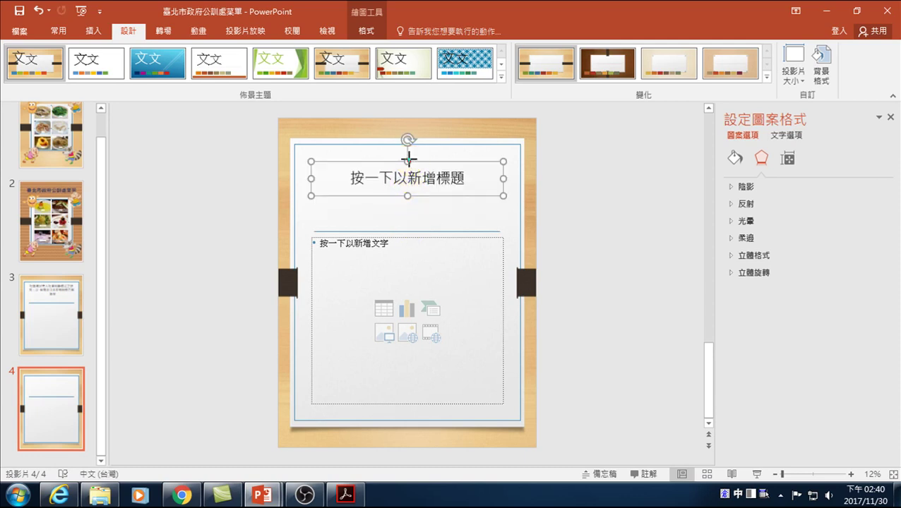
{"action": "left_click_drag", "start_coordinate": [312, 167], "coordinate": [290, 166]}
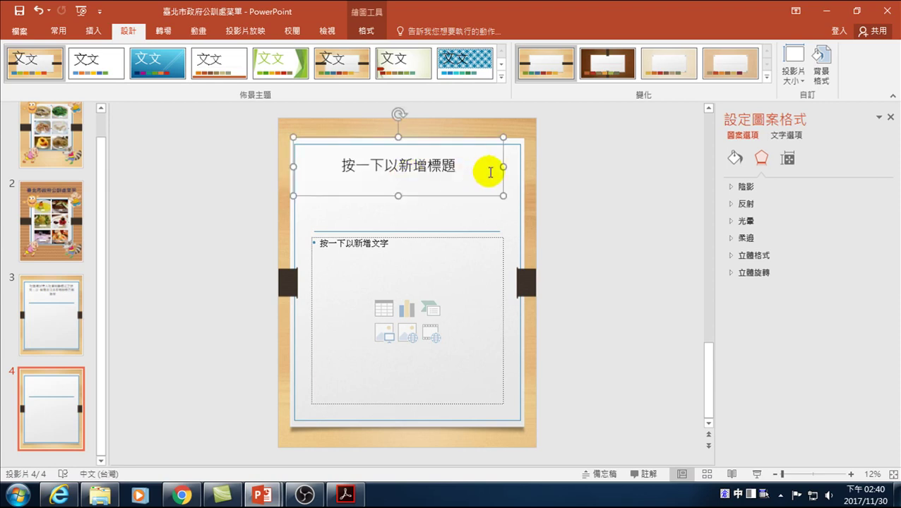
{"action": "left_click_drag", "start_coordinate": [502, 166], "coordinate": [521, 167]}
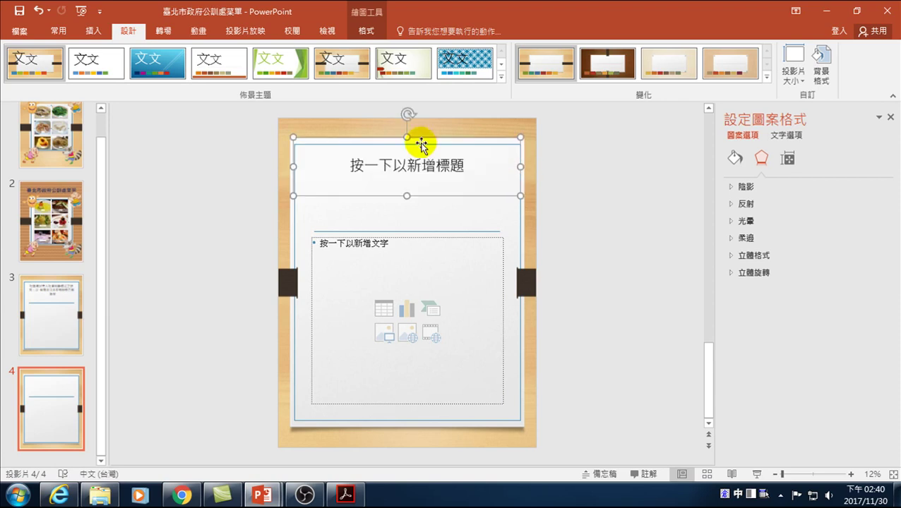
{"action": "left_click_drag", "start_coordinate": [406, 141], "coordinate": [408, 143]}
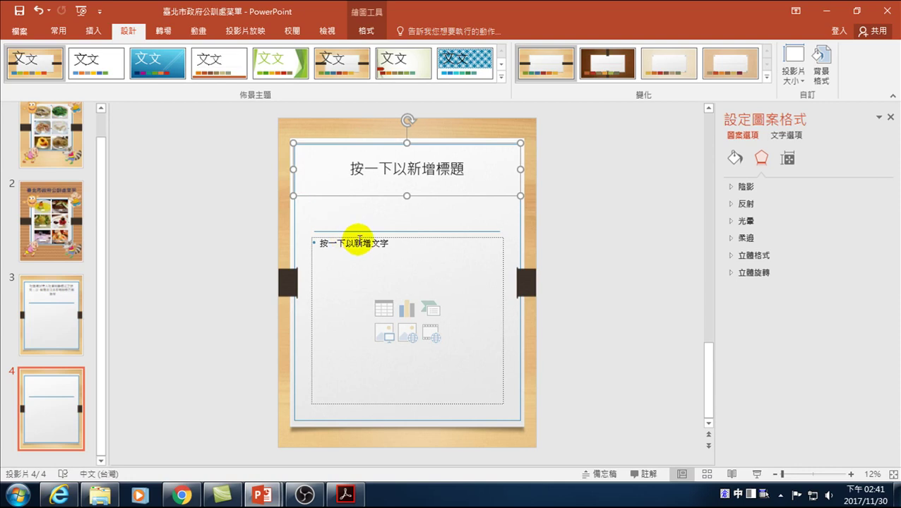
Step: Stretch the content placeholder full width from just under the title down to the slide's bottom
{"action": "left_click", "coordinate": [384, 233]}
{"action": "left_click_drag", "start_coordinate": [407, 237], "coordinate": [408, 202]}
{"action": "left_click_drag", "start_coordinate": [311, 302], "coordinate": [294, 305]}
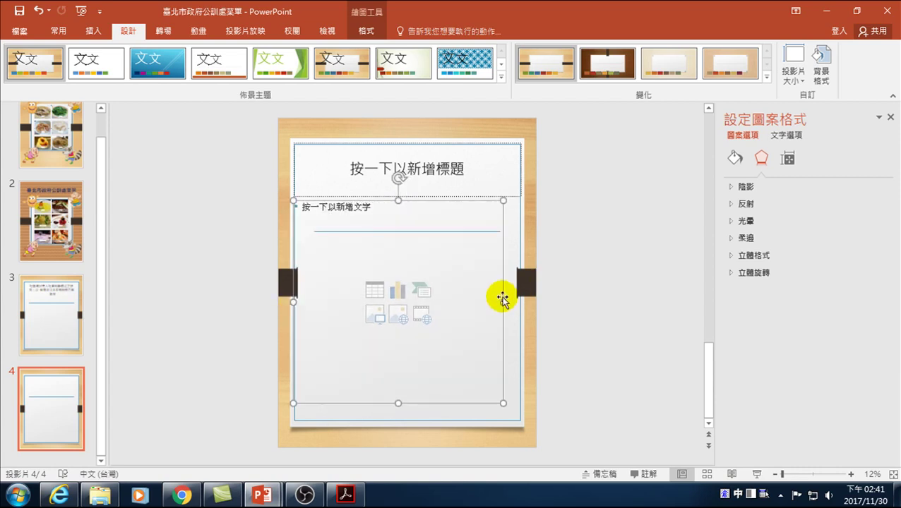
{"action": "left_click_drag", "start_coordinate": [503, 300], "coordinate": [517, 300]}
{"action": "mouse_move", "coordinate": [407, 406]}
{"action": "left_mouse_down"}
{"action": "mouse_move", "coordinate": [410, 423]}
{"action": "mouse_move", "coordinate": [418, 372]}
{"action": "left_mouse_up"}
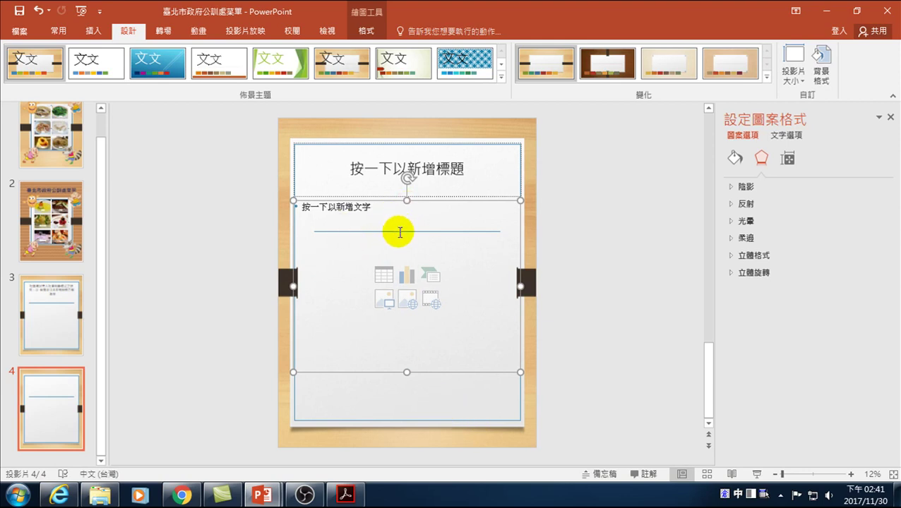
{"action": "left_click", "coordinate": [404, 424]}
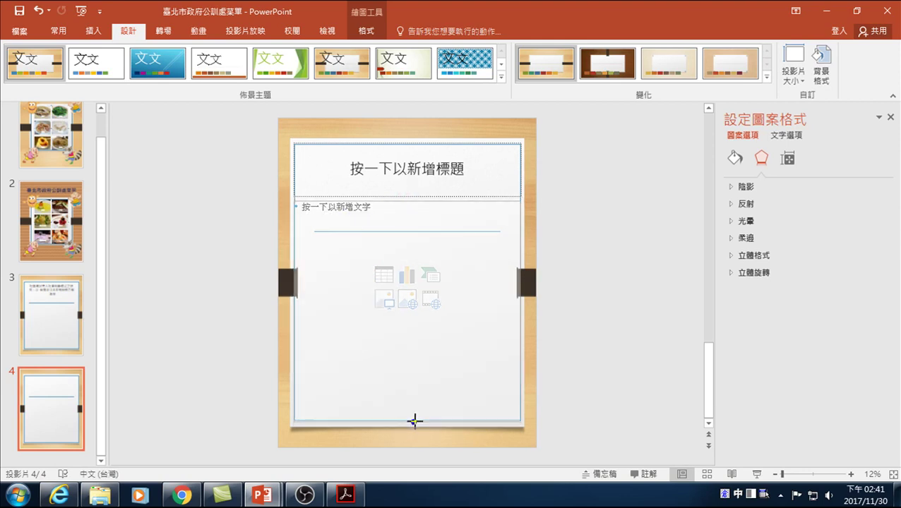
{"action": "left_click_drag", "start_coordinate": [414, 421], "coordinate": [413, 422]}
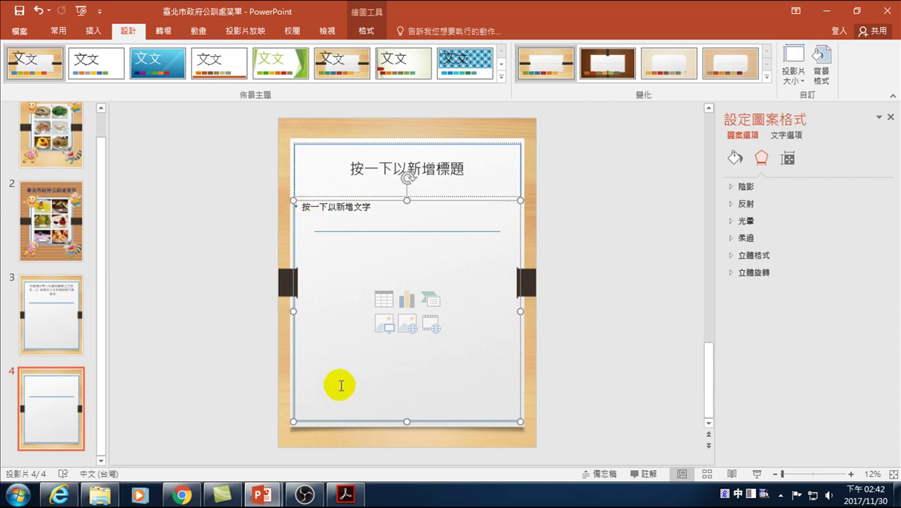
{"action": "left_click", "coordinate": [373, 174]}
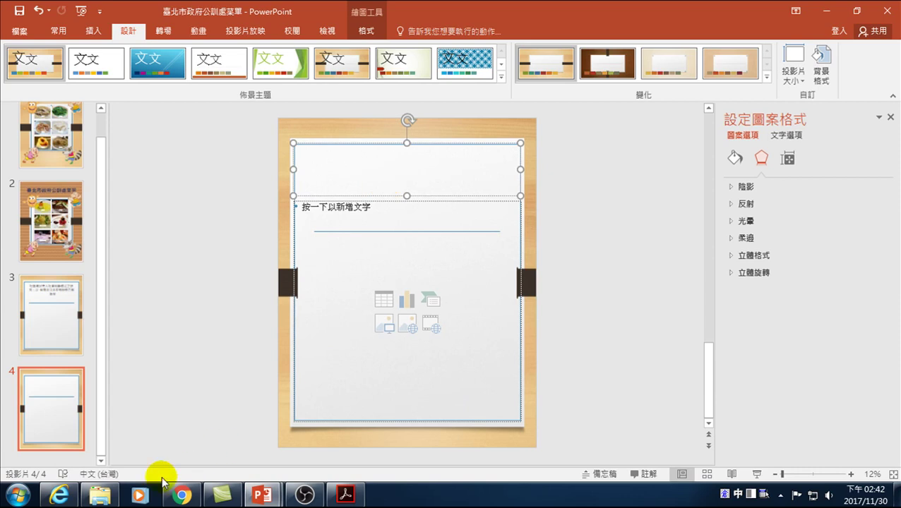
Step: Search Google for 長庚科技大學 and switch to the image results
{"action": "left_click", "coordinate": [181, 496]}
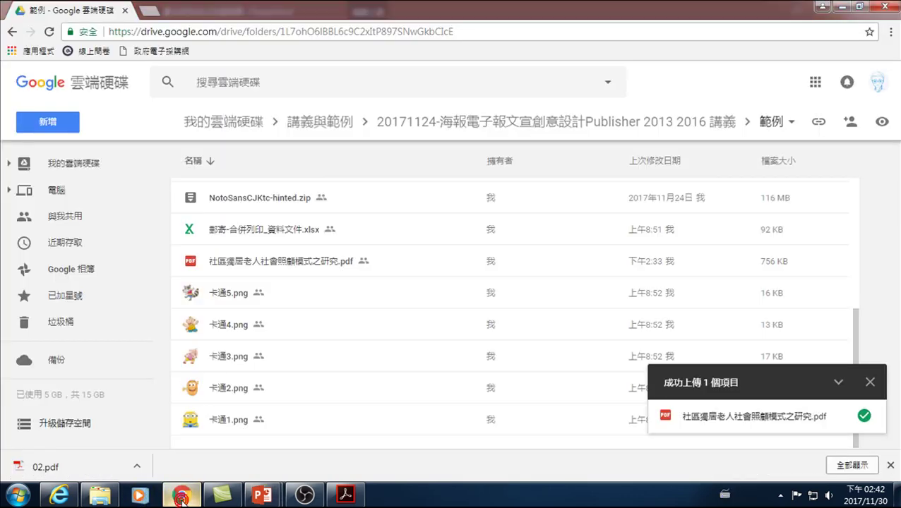
{"action": "left_click", "coordinate": [182, 496]}
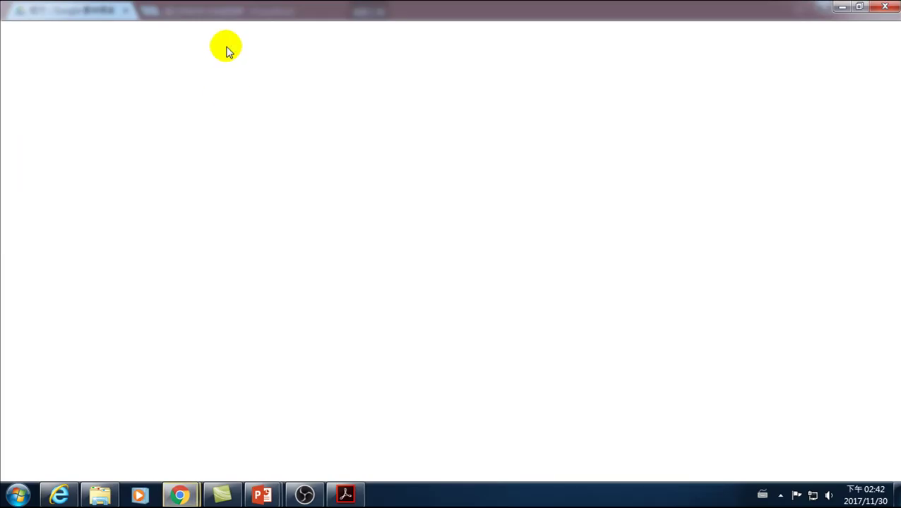
{"action": "left_click", "coordinate": [207, 30]}
{"action": "left_click", "coordinate": [284, 256]}
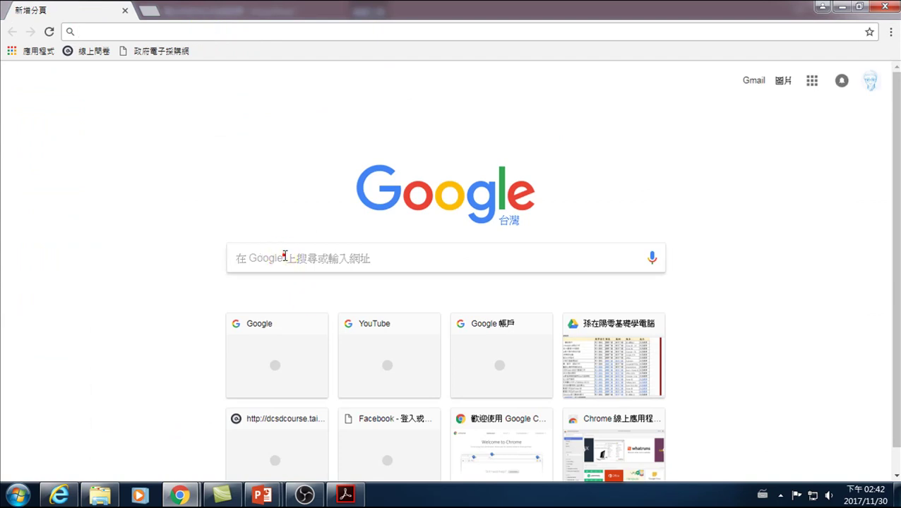
{"action": "type", "text": "sm"}
{"action": "key", "text": "BackSpace"}
{"action": "key", "text": "BackSpace"}
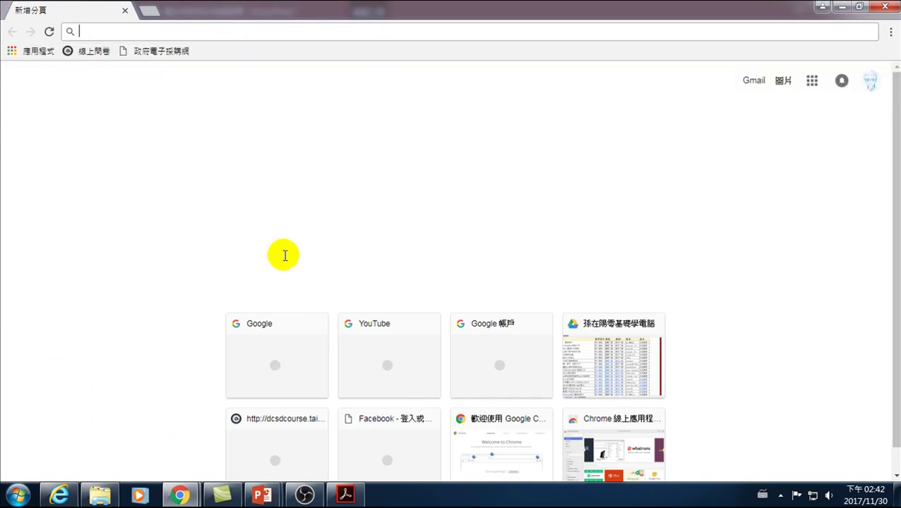
{"action": "type", "text": "長"}
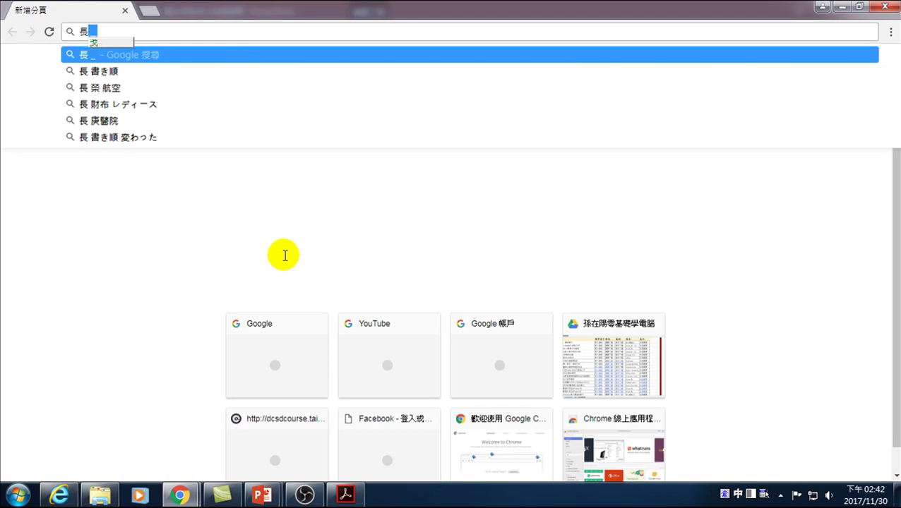
{"action": "type", "text": "庚"}
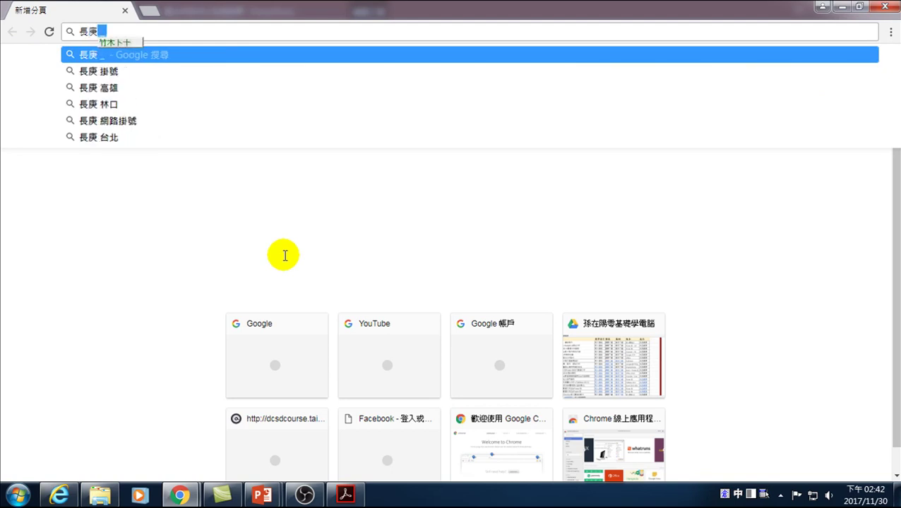
{"action": "type", "text": "科技大"}
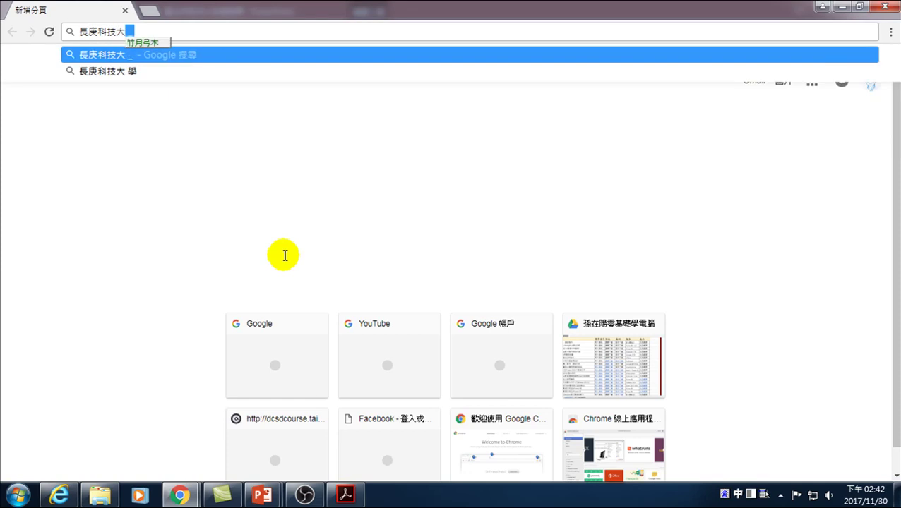
{"action": "type", "text": "學"}
{"action": "key", "text": "Return"}
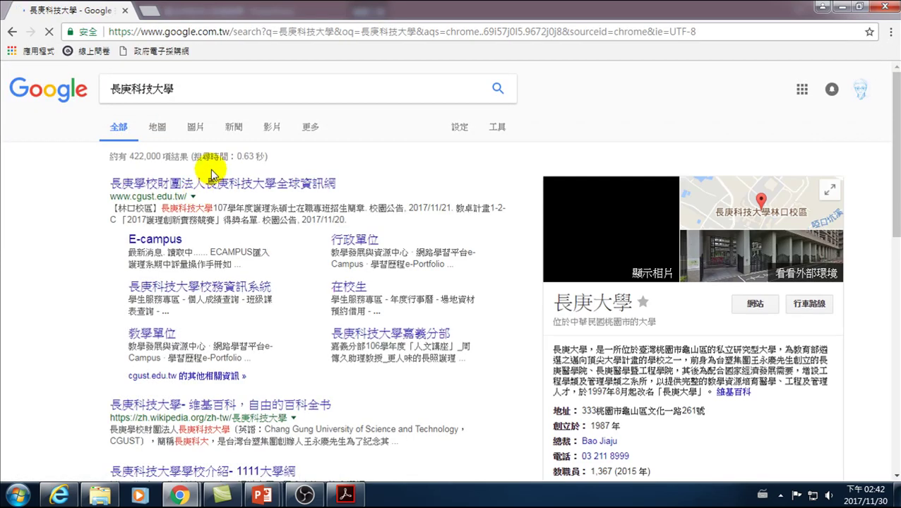
{"action": "left_click", "coordinate": [196, 128]}
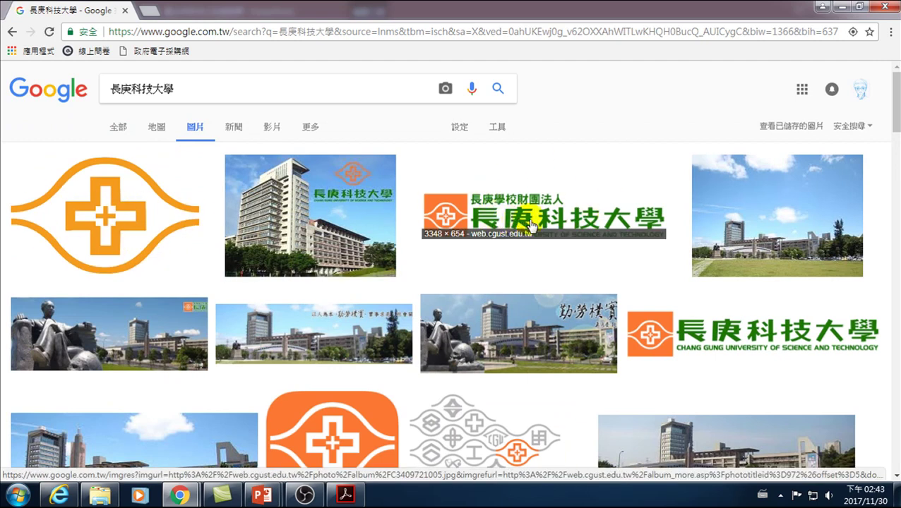
Step: Save the orange cross logo as CGIT_logo.svg in D:\Publisher 20171124
{"action": "left_click", "coordinate": [114, 204]}
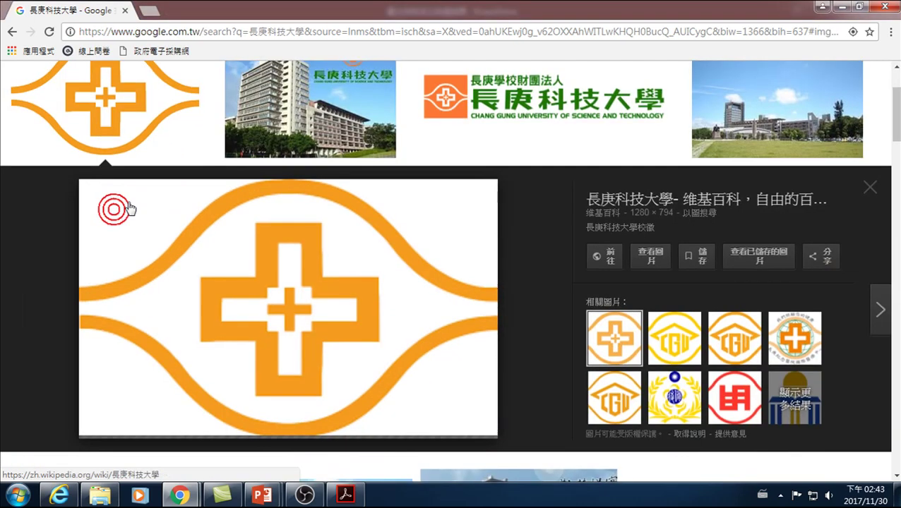
{"action": "right_click", "coordinate": [271, 271]}
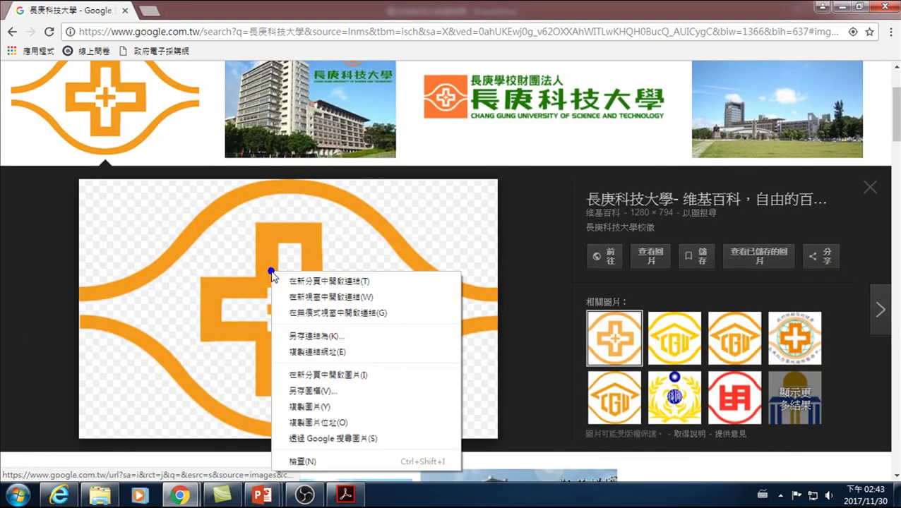
{"action": "left_click", "coordinate": [311, 391]}
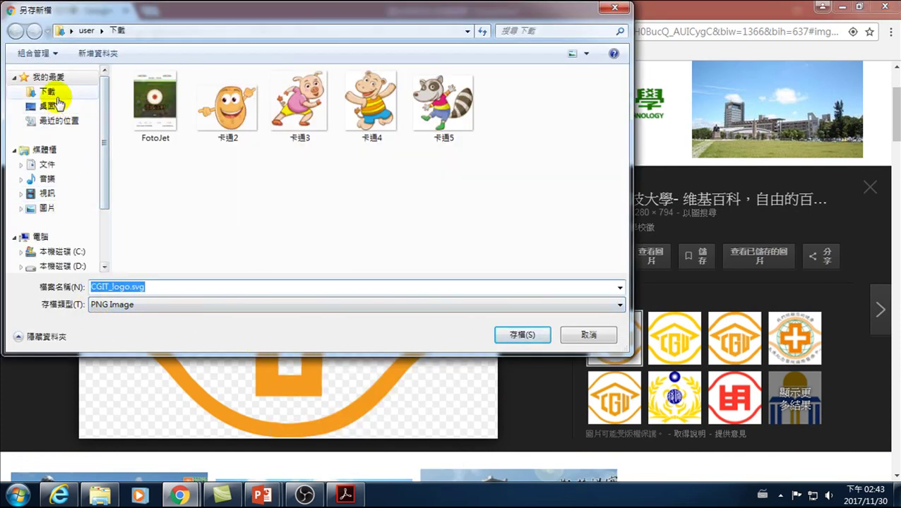
{"action": "left_click", "coordinate": [72, 267]}
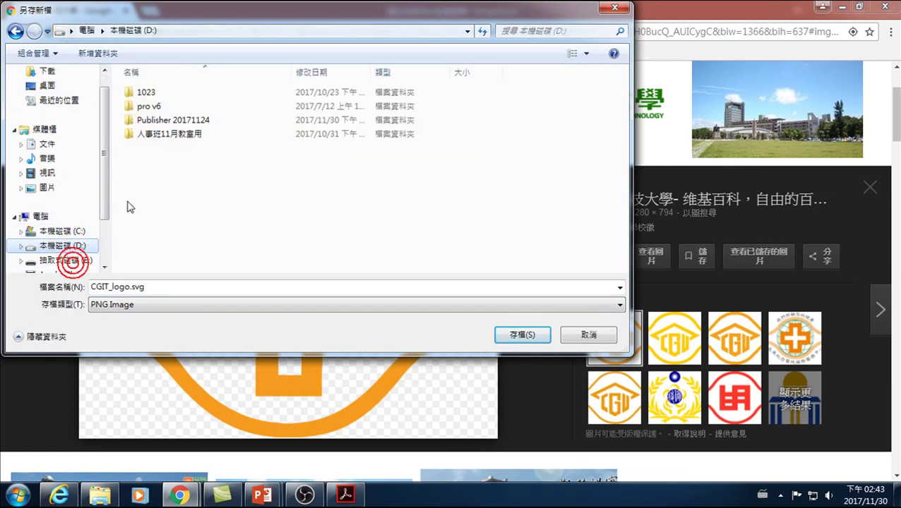
{"action": "double_click", "coordinate": [171, 122]}
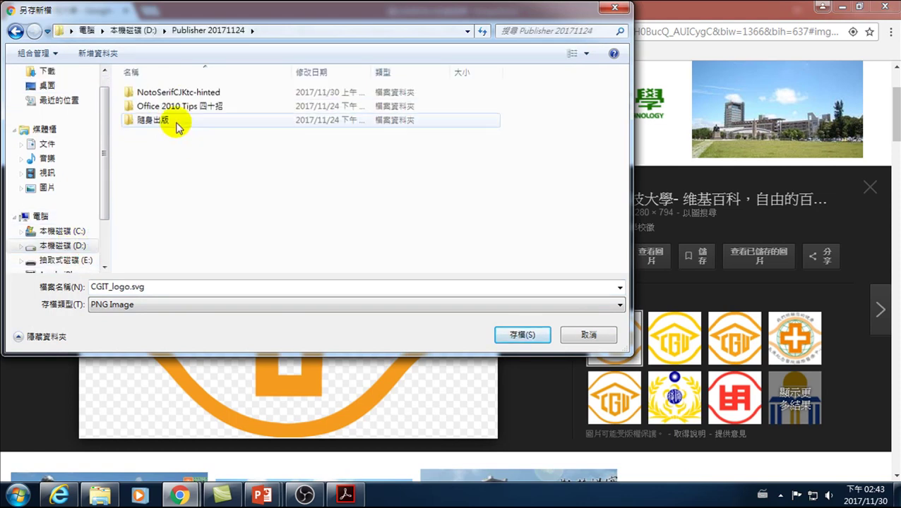
{"action": "left_click", "coordinate": [516, 335]}
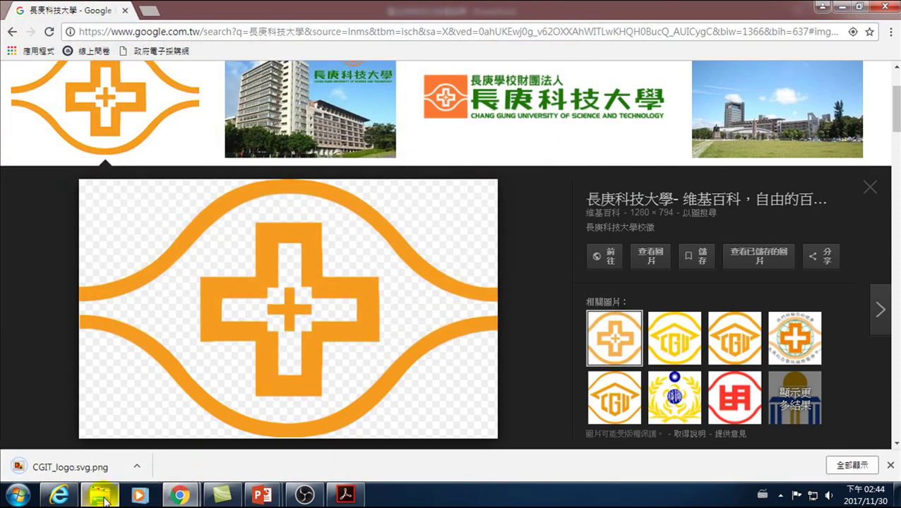
Step: Return to the poster presentation in PowerPoint
{"action": "left_click", "coordinate": [102, 497]}
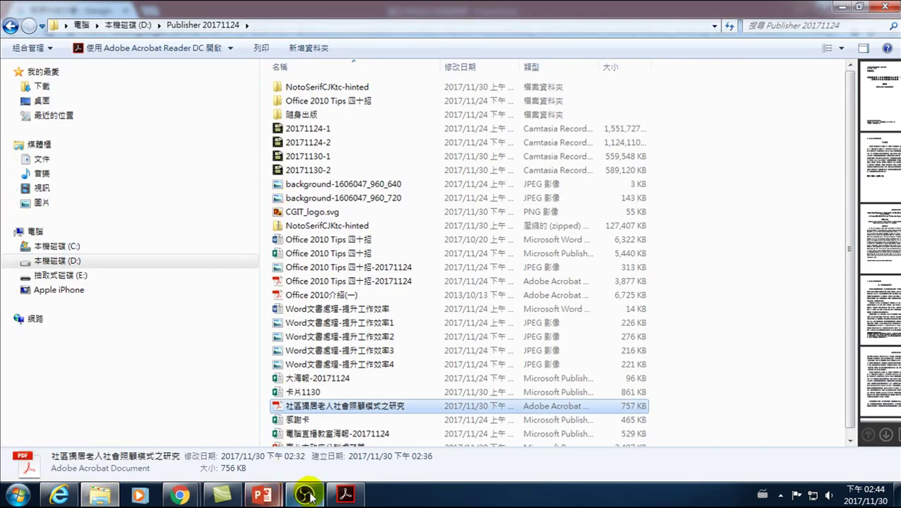
{"action": "left_click", "coordinate": [262, 496]}
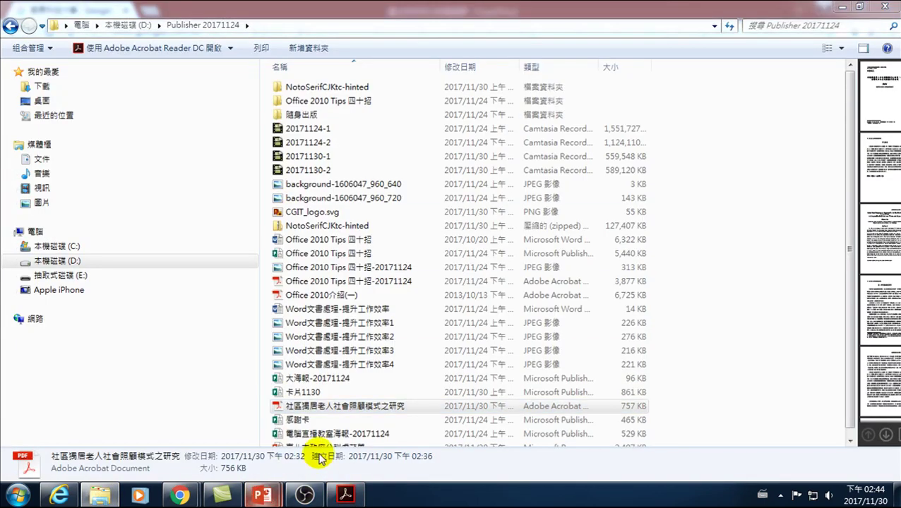
{"action": "left_click", "coordinate": [291, 453]}
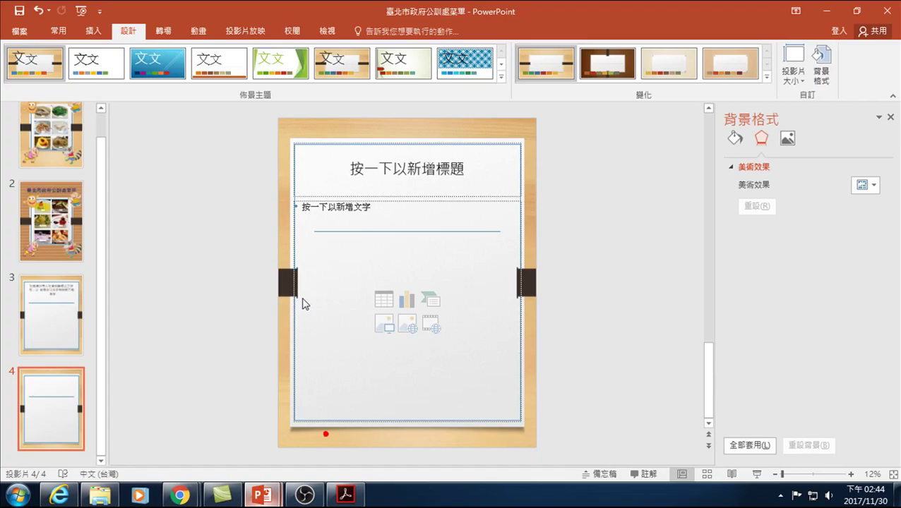
Step: Insert CGIT_logo.svg from D:\Publisher 20171124 onto slide 4
{"action": "left_click", "coordinate": [95, 33]}
{"action": "left_click", "coordinate": [85, 64]}
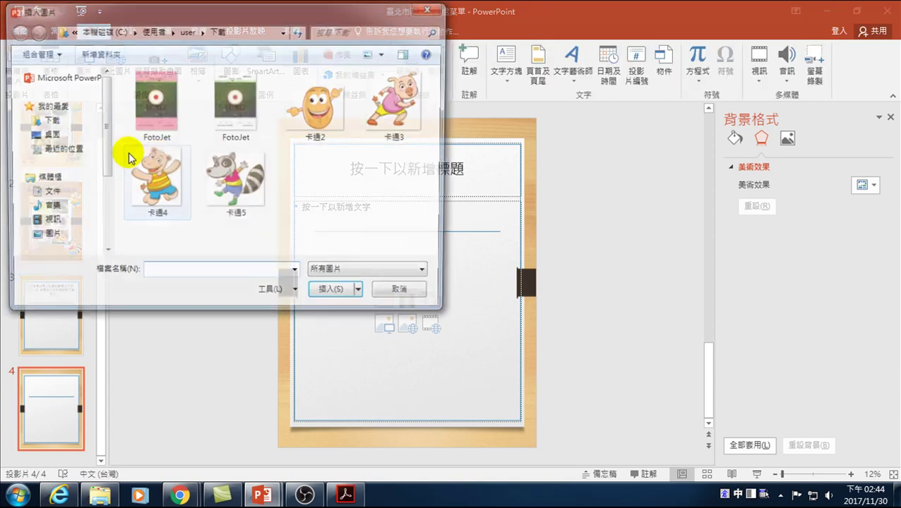
{"action": "left_click_drag", "start_coordinate": [104, 132], "coordinate": [108, 181]}
{"action": "left_click", "coordinate": [62, 216]}
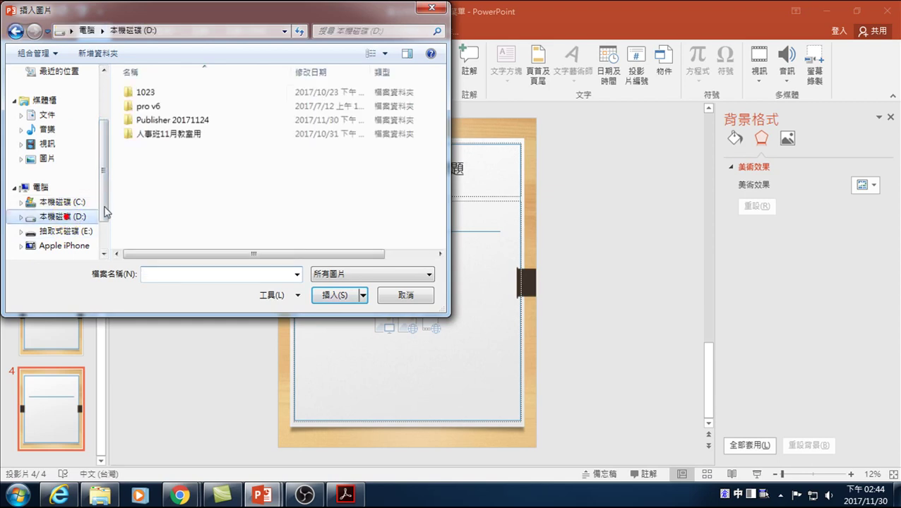
{"action": "double_click", "coordinate": [151, 121]}
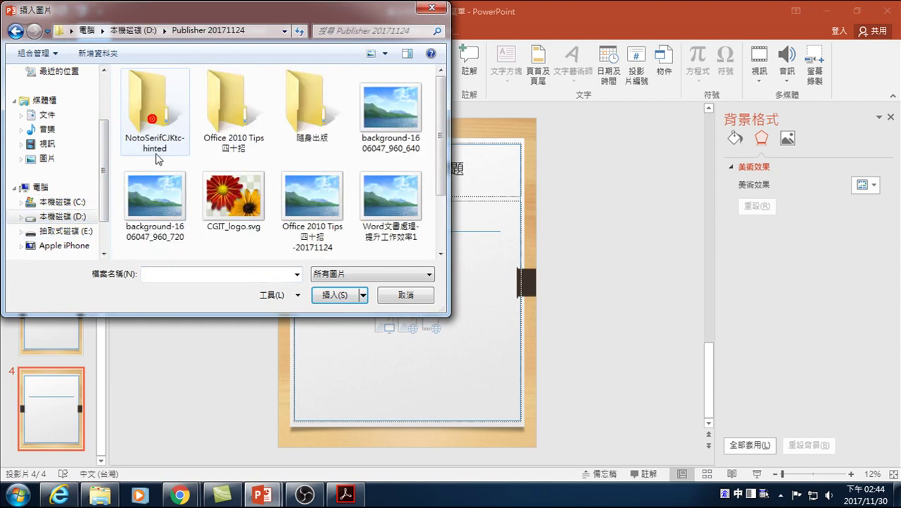
{"action": "left_click", "coordinate": [154, 201]}
{"action": "scroll", "coordinate": [321, 187], "scroll_direction": "down", "scroll_amount": 2}
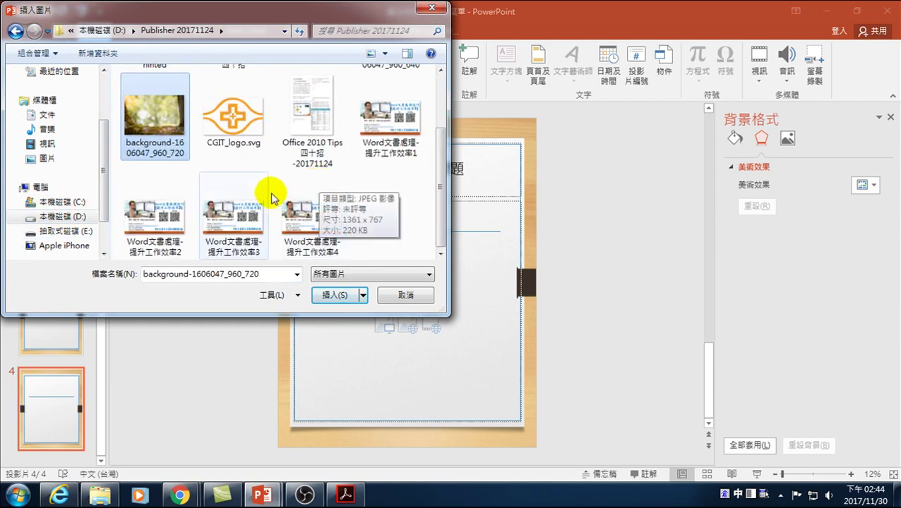
{"action": "left_click", "coordinate": [226, 131]}
{"action": "left_click", "coordinate": [337, 295]}
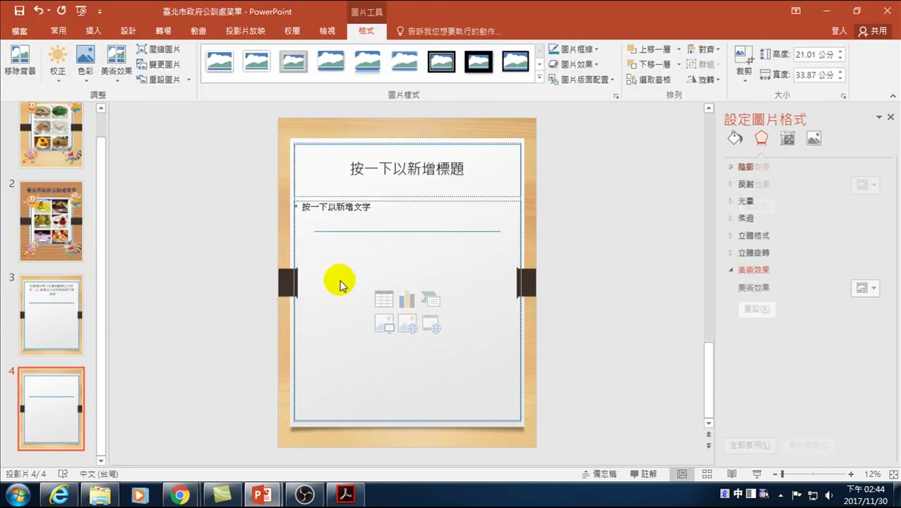
Step: Move the logo to the top-left corner of the title band
{"action": "mouse_move", "coordinate": [436, 322]}
{"action": "left_mouse_down"}
{"action": "mouse_move", "coordinate": [369, 171]}
{"action": "mouse_move", "coordinate": [305, 145]}
{"action": "mouse_move", "coordinate": [314, 161]}
{"action": "left_mouse_up"}
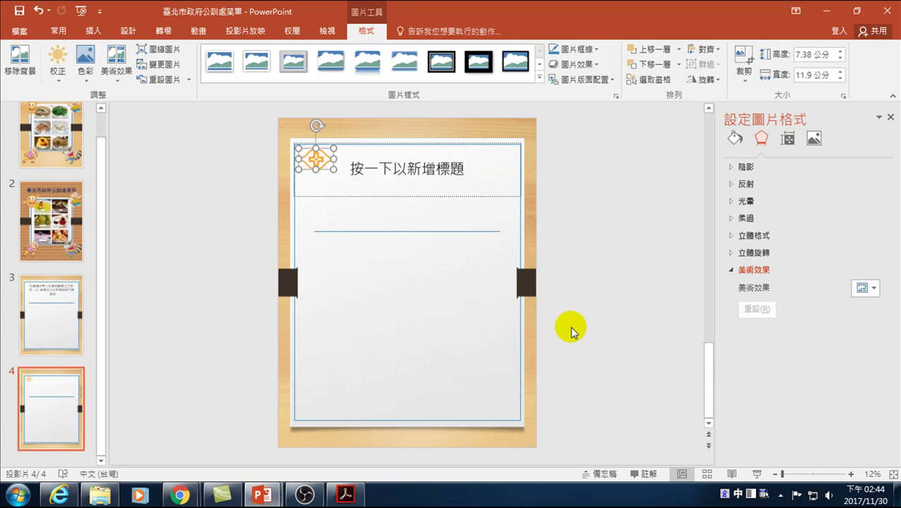
{"action": "left_click", "coordinate": [851, 475]}
{"action": "left_click", "coordinate": [851, 474]}
{"action": "left_click", "coordinate": [850, 475]}
{"action": "left_click", "coordinate": [851, 474]}
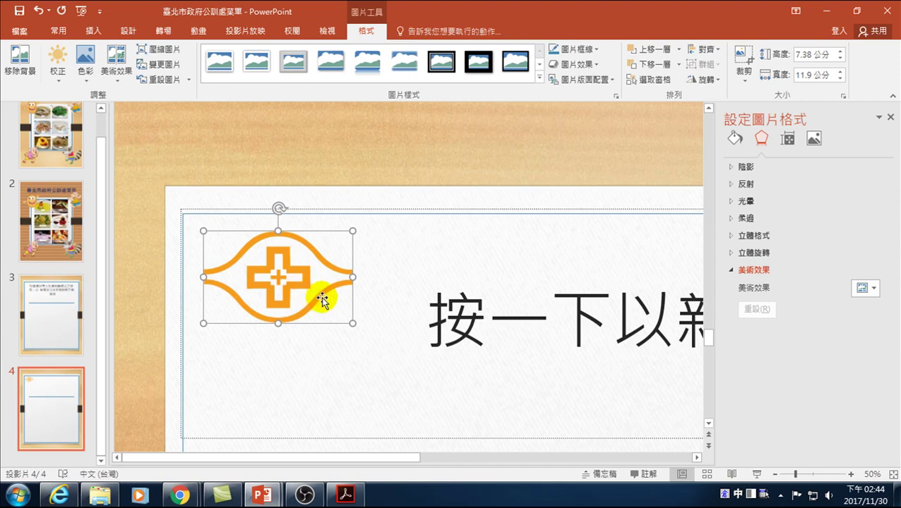
{"action": "left_click", "coordinate": [445, 318]}
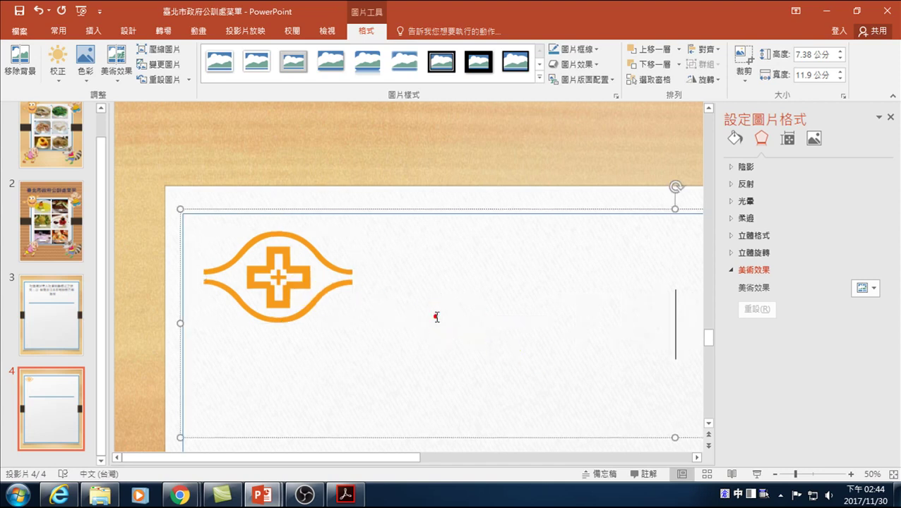
{"action": "left_click", "coordinate": [775, 475]}
{"action": "left_click", "coordinate": [775, 474]}
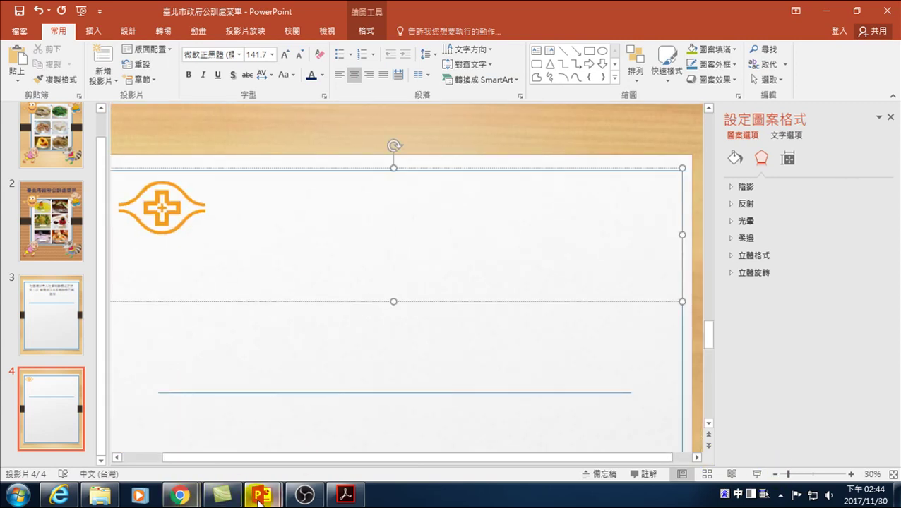
Step: Copy the paper's two-line title from the PDF into slide 4's title box
{"action": "left_click", "coordinate": [355, 498]}
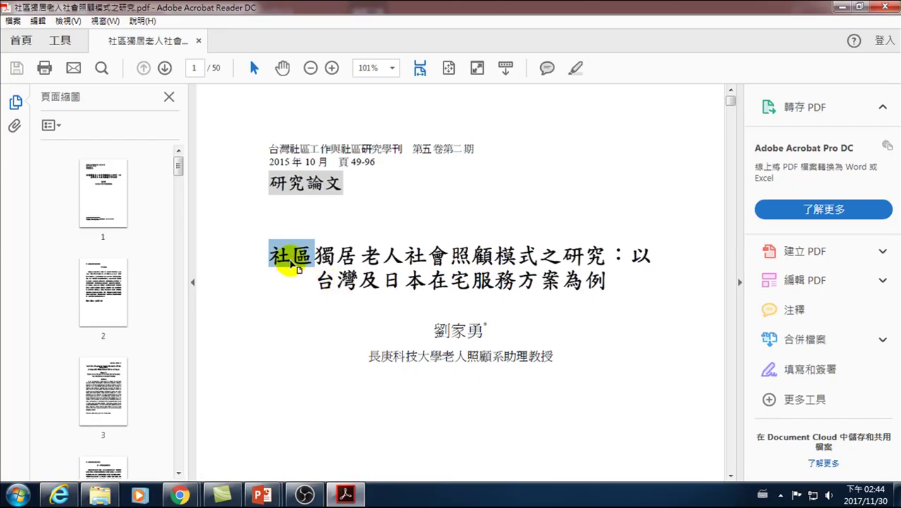
{"action": "left_click_drag", "start_coordinate": [272, 254], "coordinate": [592, 288]}
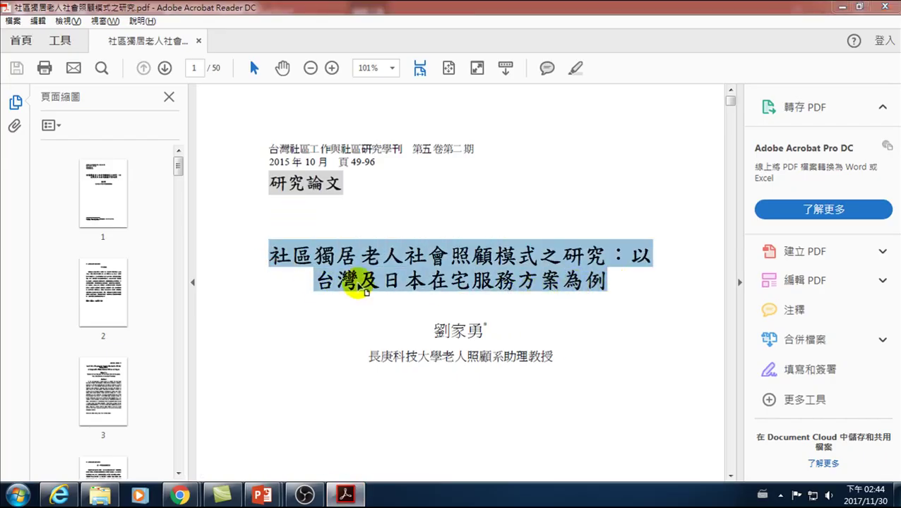
{"action": "left_click", "coordinate": [264, 494]}
{"action": "left_click", "coordinate": [394, 237]}
{"action": "type", "text": "社區獨居老人社會照顧模式之研究：以台灣及日本在宅服務方案為例"}
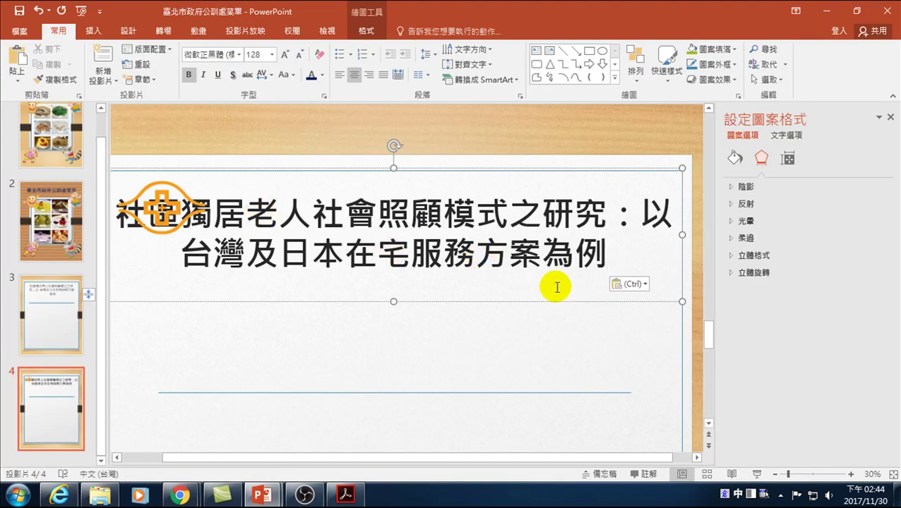
Step: Keep only the pasted title's text and narrow the title box so it clears the logo
{"action": "left_click", "coordinate": [639, 284]}
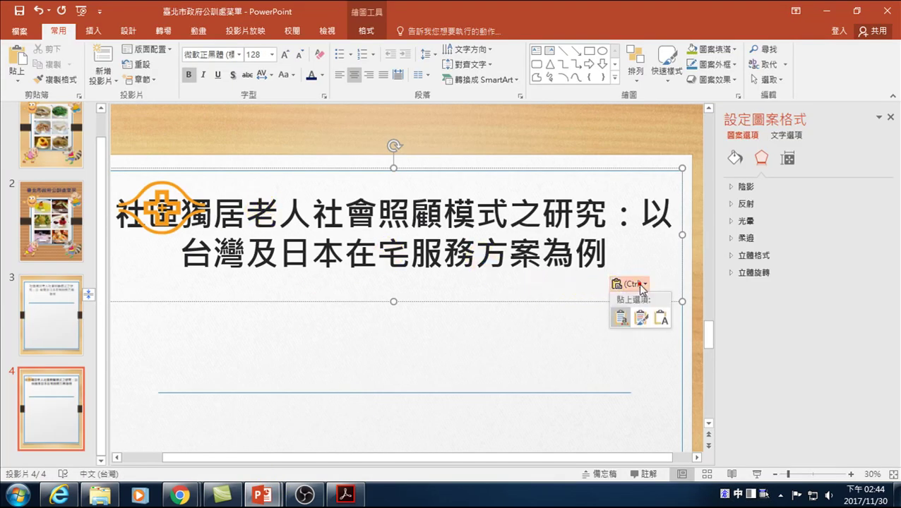
{"action": "left_click", "coordinate": [663, 320]}
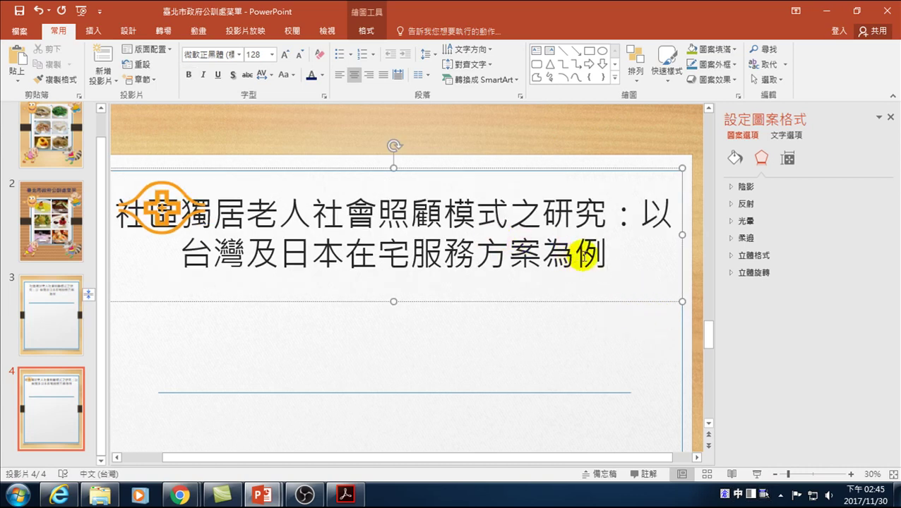
{"action": "mouse_move", "coordinate": [608, 252]}
{"action": "left_mouse_down"}
{"action": "mouse_move", "coordinate": [117, 211]}
{"action": "mouse_move", "coordinate": [142, 210]}
{"action": "left_mouse_up"}
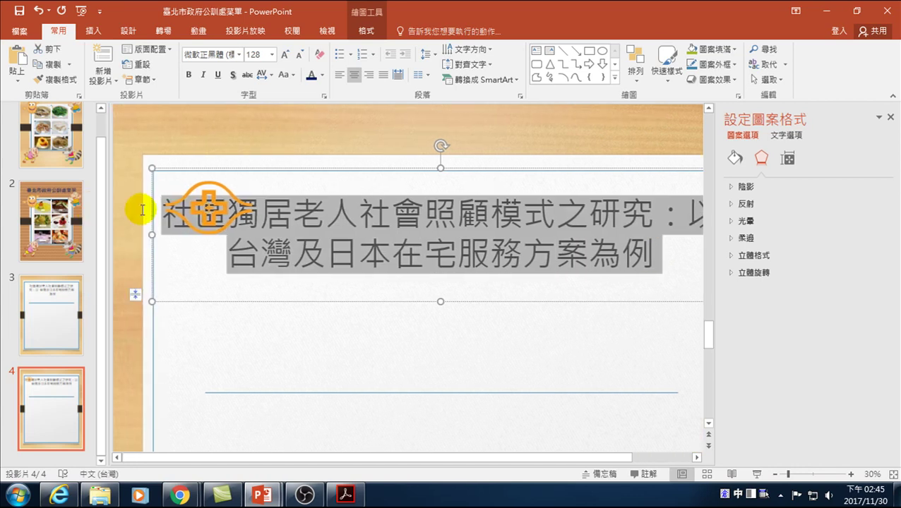
{"action": "left_click", "coordinate": [289, 223]}
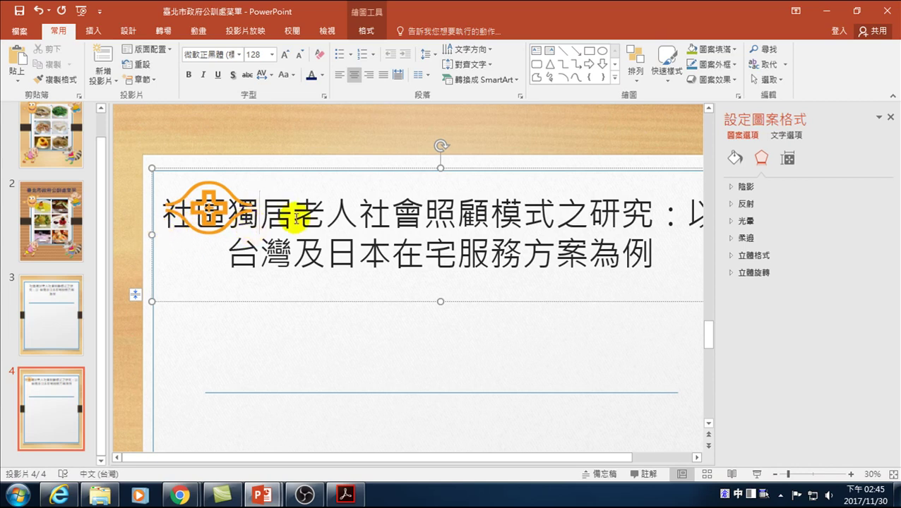
{"action": "mouse_move", "coordinate": [154, 233]}
{"action": "left_mouse_down"}
{"action": "mouse_move", "coordinate": [270, 243]}
{"action": "mouse_move", "coordinate": [257, 245]}
{"action": "left_mouse_up"}
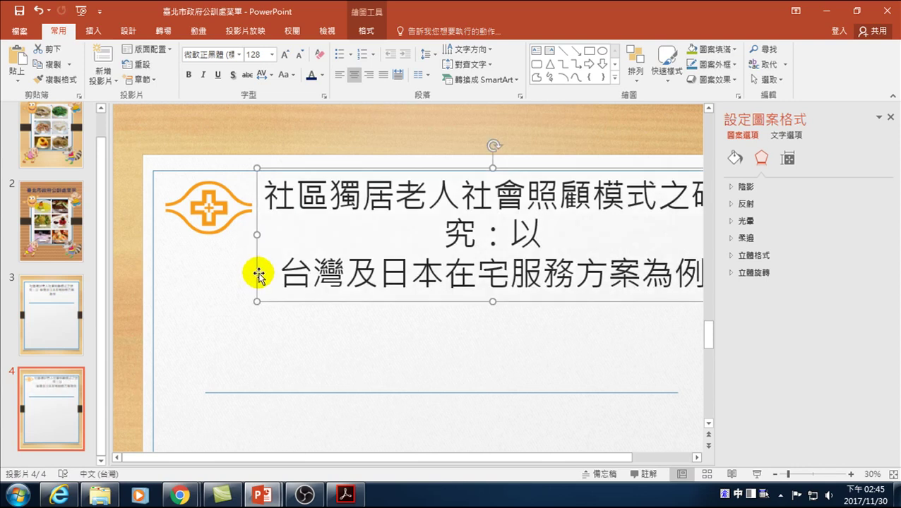
Step: Remove the line break after 以 so the title runs continuously
{"action": "left_click", "coordinate": [547, 232]}
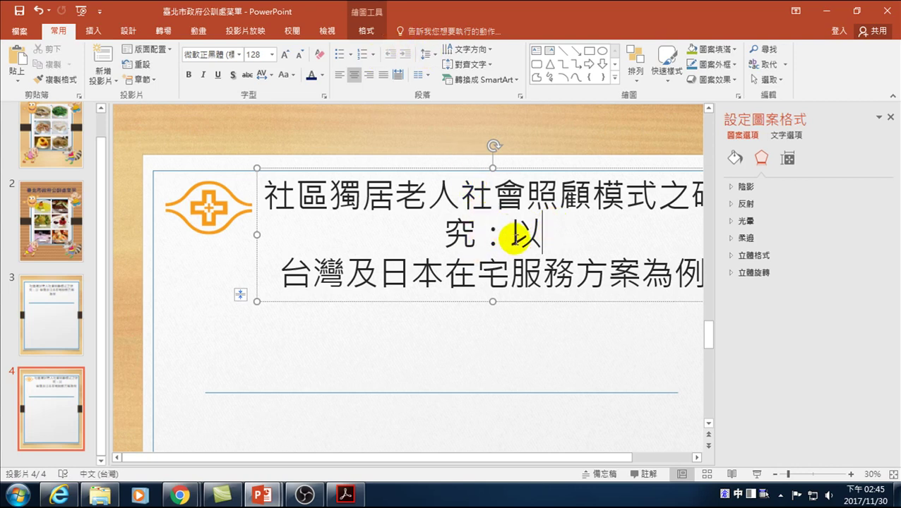
{"action": "key", "text": "Delete"}
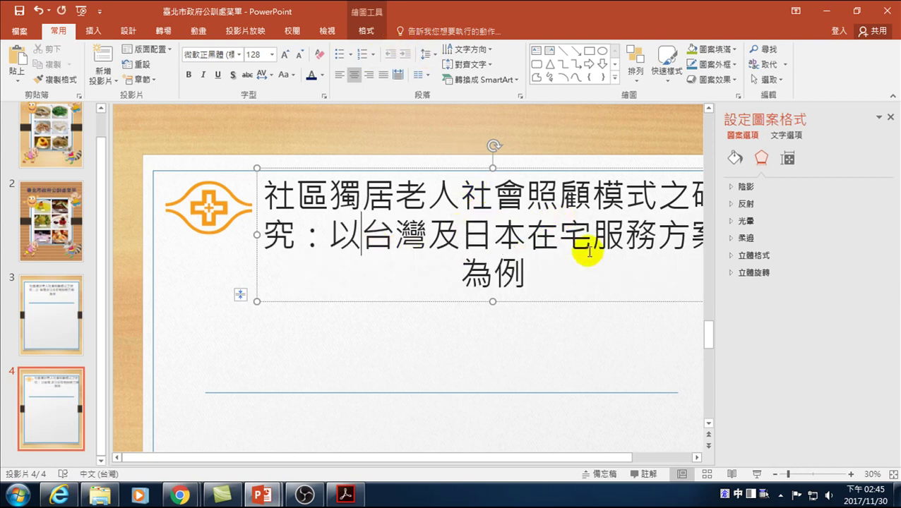
{"action": "left_click", "coordinate": [777, 475]}
{"action": "left_click", "coordinate": [777, 475]}
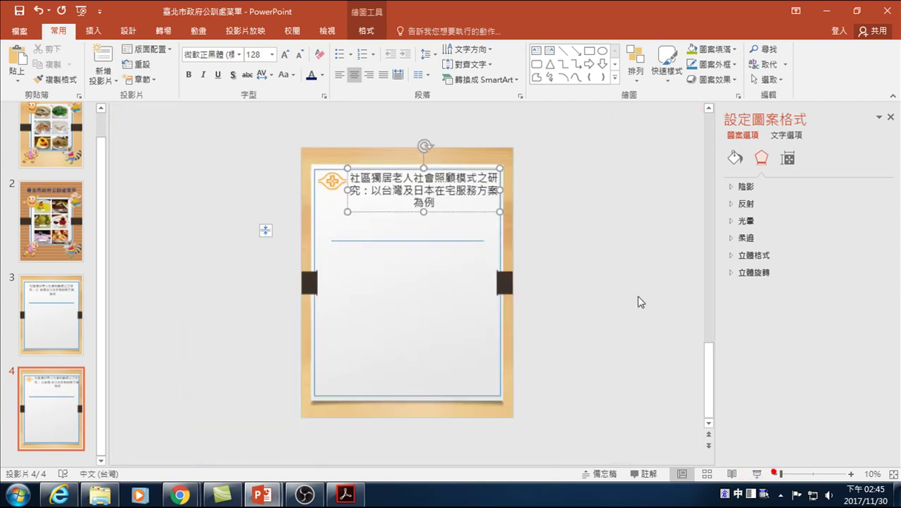
Step: Zoom in on the poster title and reduce its font size to 107 pt
{"action": "left_click", "coordinate": [851, 475]}
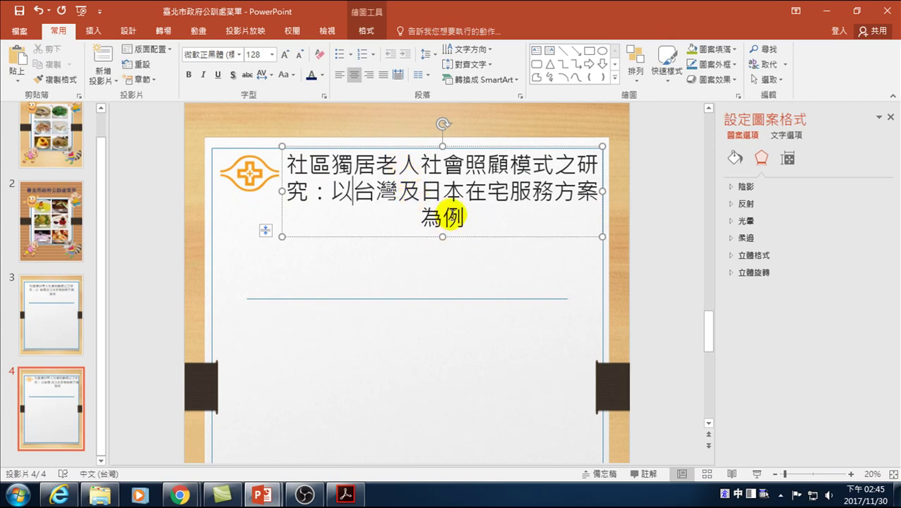
{"action": "left_click_drag", "start_coordinate": [463, 215], "coordinate": [288, 161]}
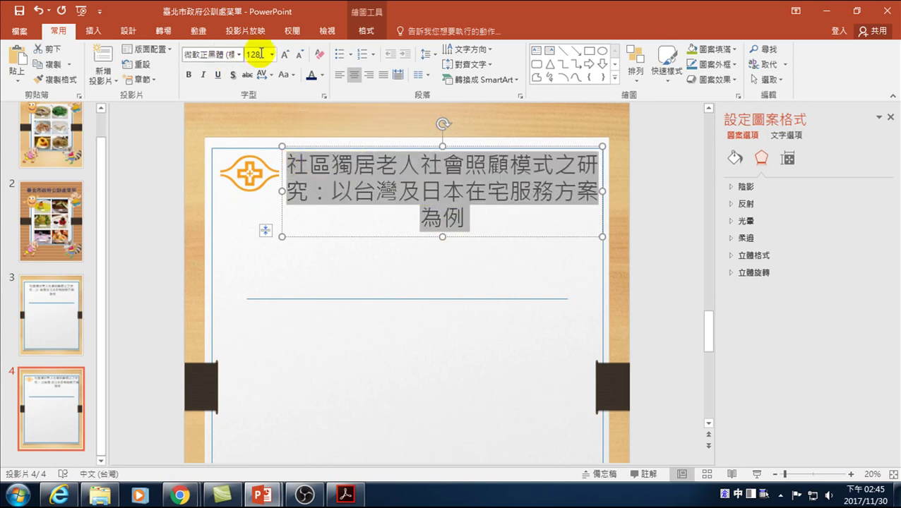
{"action": "left_click", "coordinate": [299, 55]}
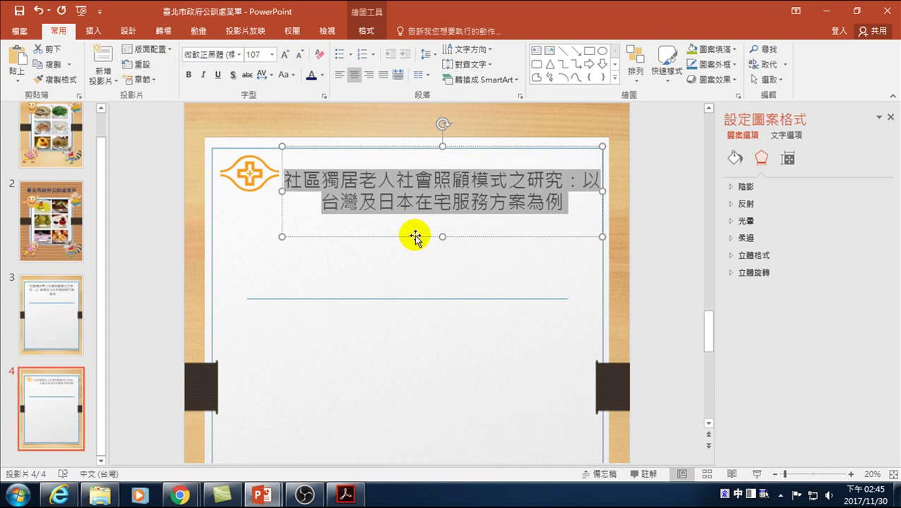
{"action": "left_click", "coordinate": [372, 178]}
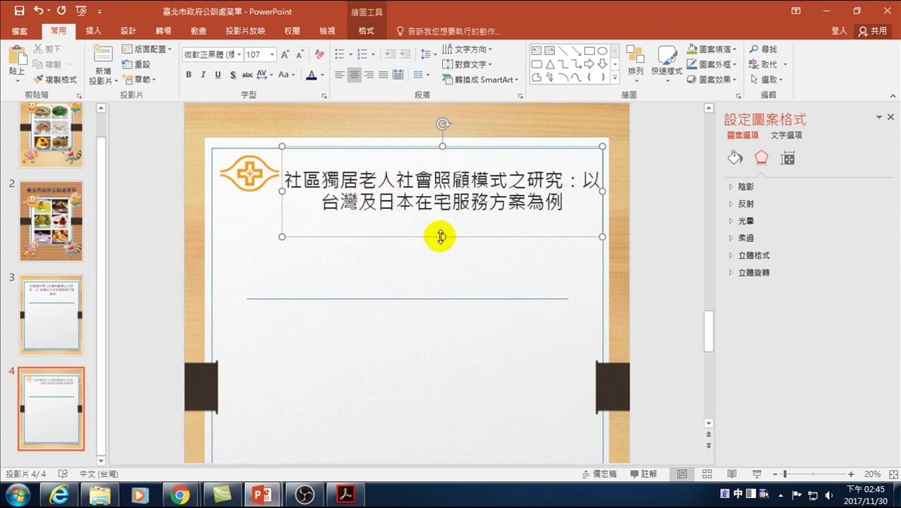
Step: Shorten the title text box from the bottom so it fits the two-line title
{"action": "left_click_drag", "start_coordinate": [439, 236], "coordinate": [441, 200]}
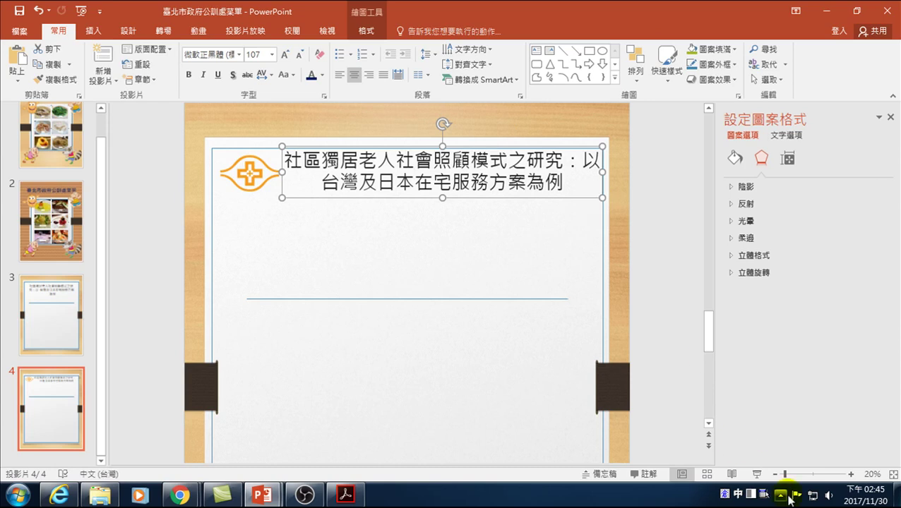
{"action": "left_click", "coordinate": [893, 477]}
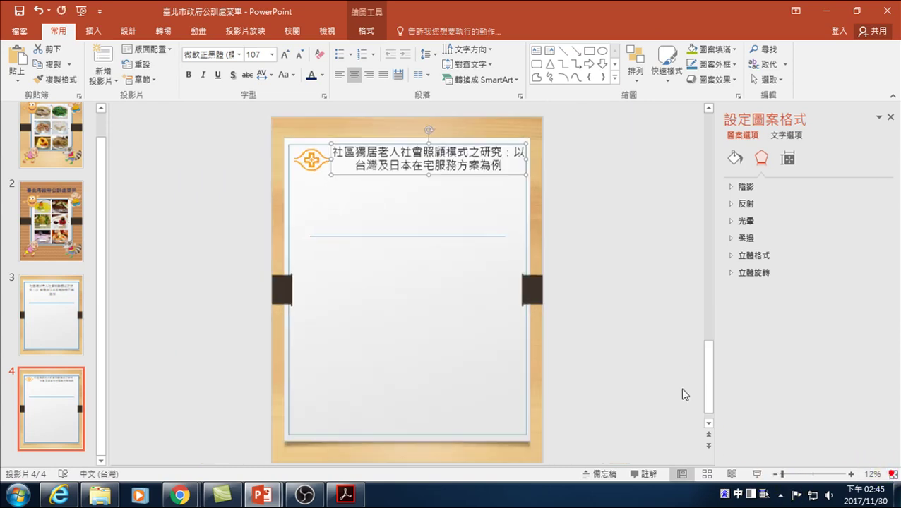
{"action": "left_click", "coordinate": [580, 247]}
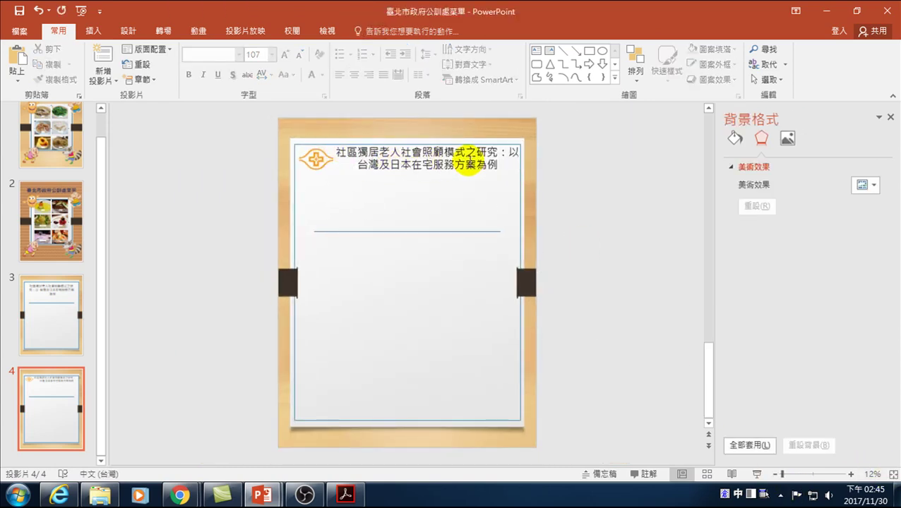
{"action": "left_click", "coordinate": [496, 166]}
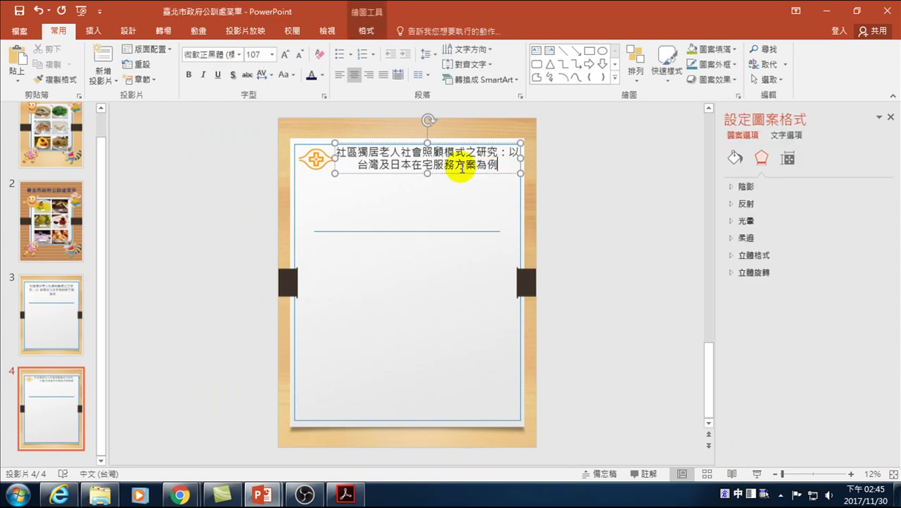
Step: Left-align the title, lengthen its box, and copy the author and affiliation lines from the PDF
{"action": "left_click", "coordinate": [340, 74]}
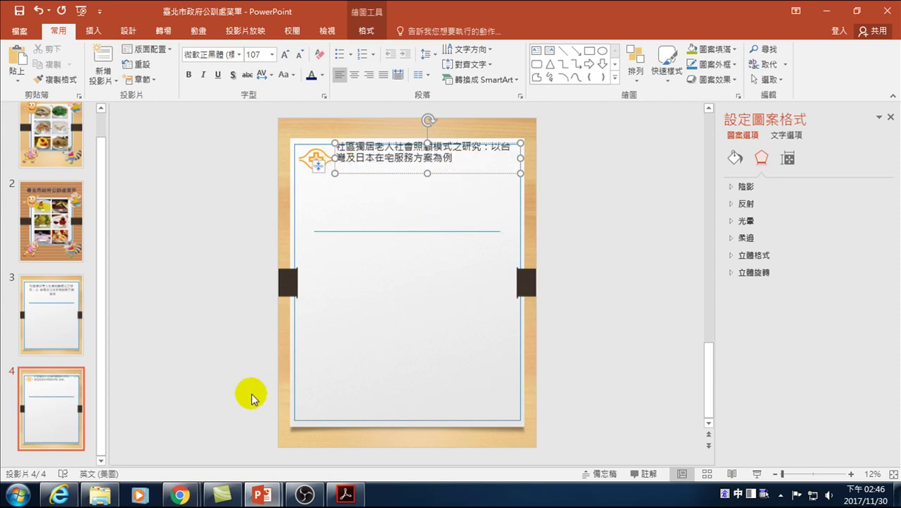
{"action": "left_click_drag", "start_coordinate": [427, 173], "coordinate": [428, 191]}
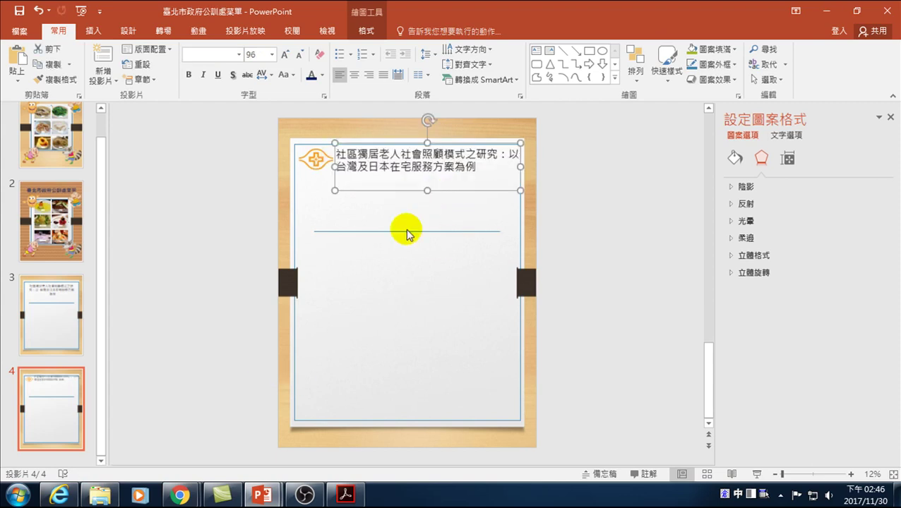
{"action": "left_click", "coordinate": [345, 495]}
{"action": "left_click_drag", "start_coordinate": [434, 329], "coordinate": [554, 353]}
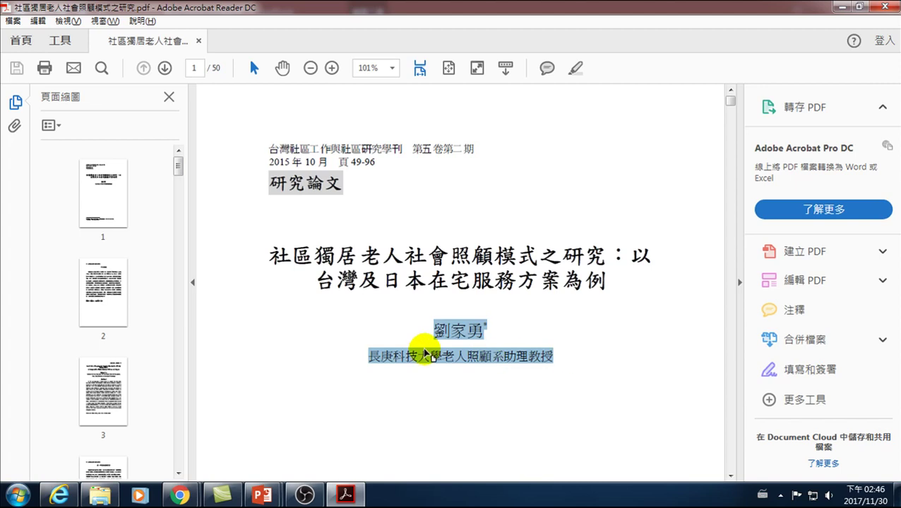
{"action": "key", "text": "alt+Tab"}
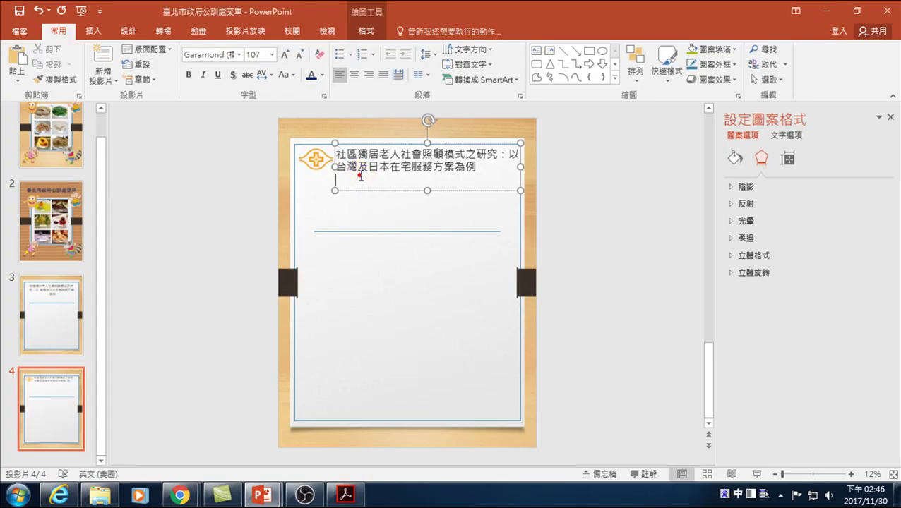
Step: Paste the author and affiliation lines into the title box below the paper title
{"action": "key", "text": "ctrl+v"}
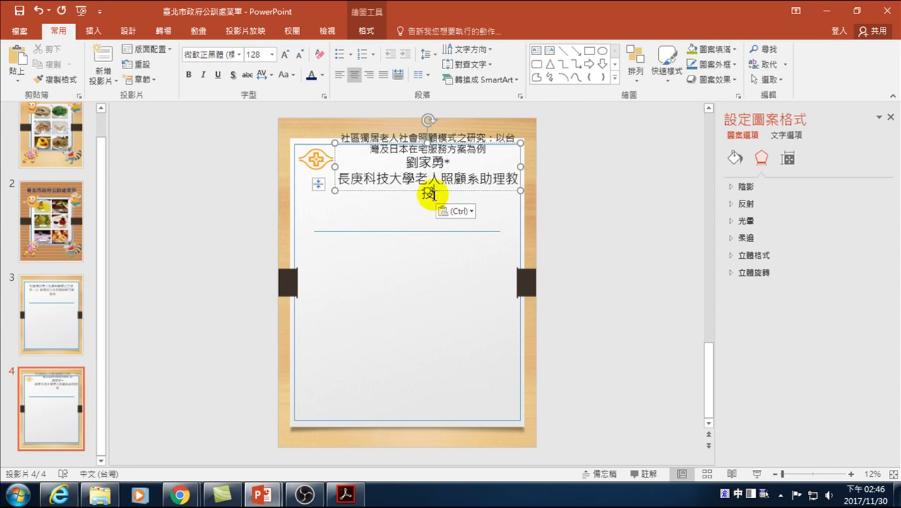
{"action": "left_click_drag", "start_coordinate": [432, 194], "coordinate": [405, 162]}
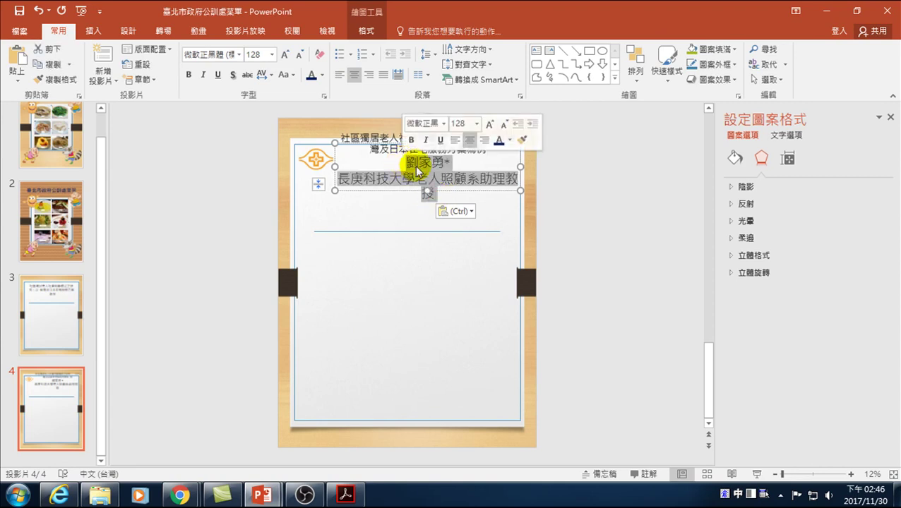
{"action": "left_click", "coordinate": [441, 165]}
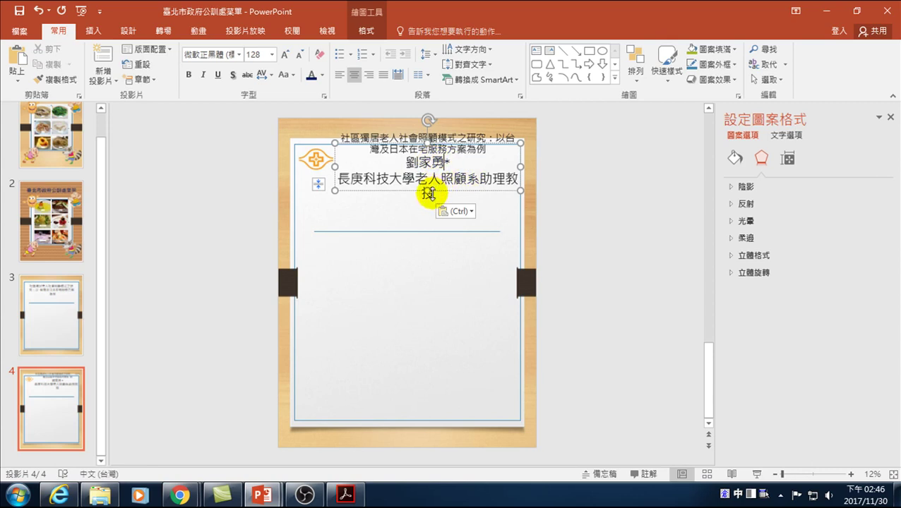
{"action": "left_click", "coordinate": [426, 170]}
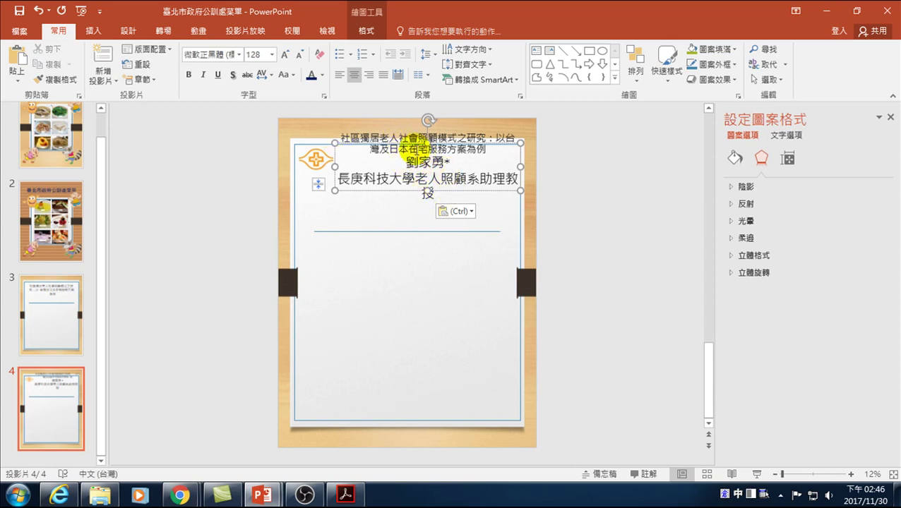
{"action": "left_click", "coordinate": [408, 137]}
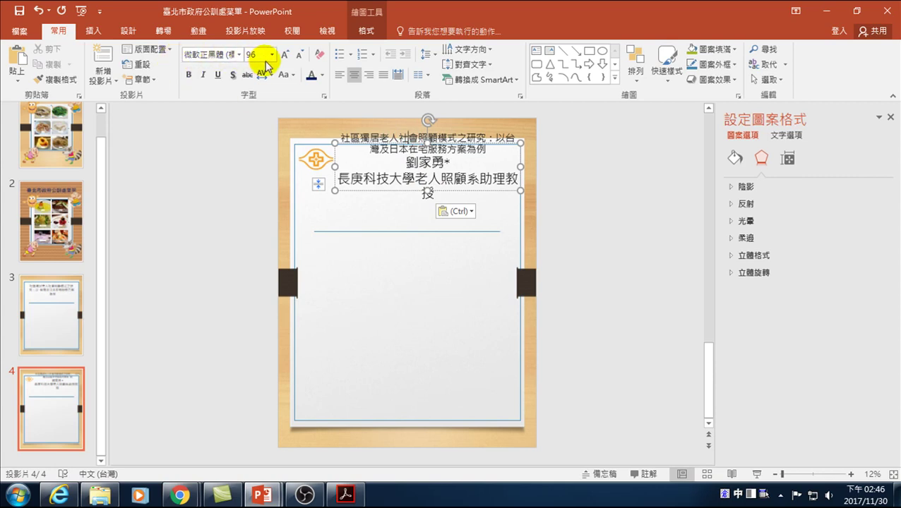
Step: Reduce the author and affiliation lines to 54 pt and left-align them
{"action": "left_click_drag", "start_coordinate": [407, 162], "coordinate": [529, 195]}
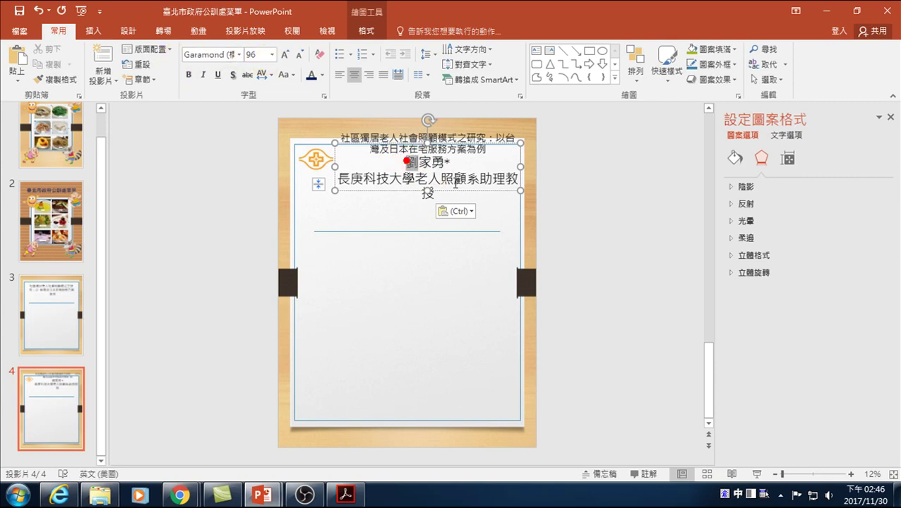
{"action": "left_click", "coordinate": [300, 54]}
{"action": "left_click", "coordinate": [300, 54]}
{"action": "left_click", "coordinate": [300, 54]}
{"action": "left_click", "coordinate": [300, 55]}
{"action": "left_click", "coordinate": [301, 54]}
{"action": "left_click", "coordinate": [300, 54]}
{"action": "left_click", "coordinate": [341, 76]}
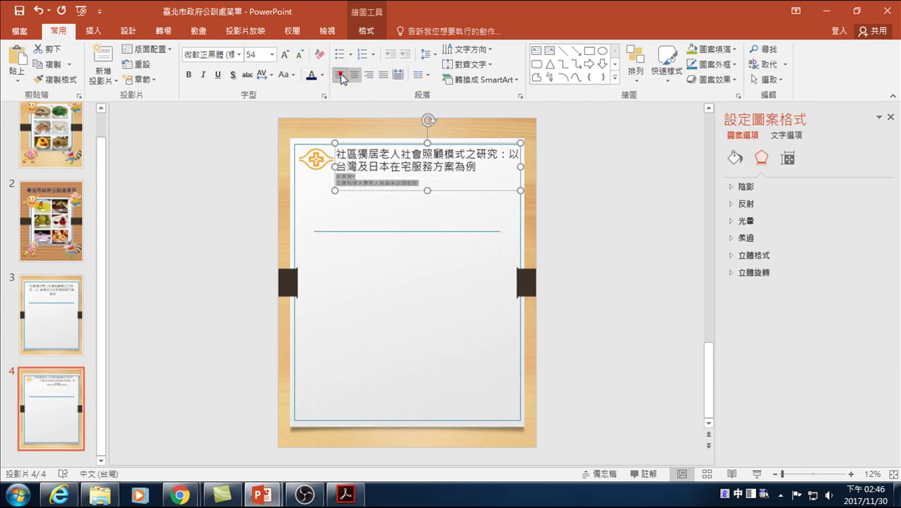
{"action": "left_click", "coordinate": [351, 178]}
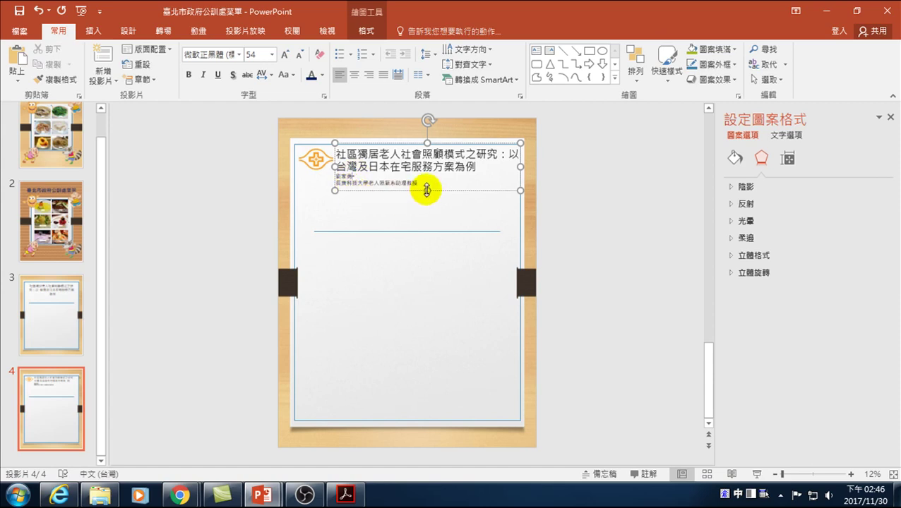
{"action": "left_click", "coordinate": [557, 182]}
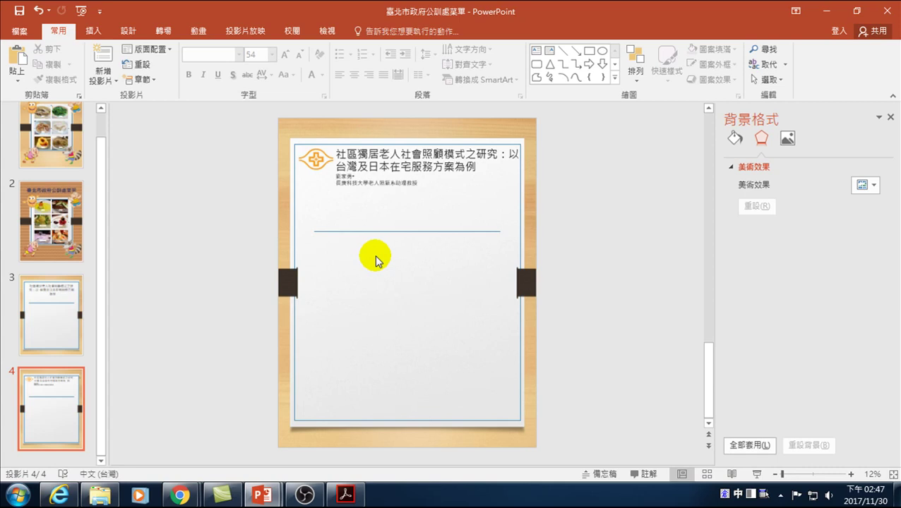
Step: Delete the extra slide 4 so the deck has three slides, then open the View ribbon
{"action": "key", "text": "Delete"}
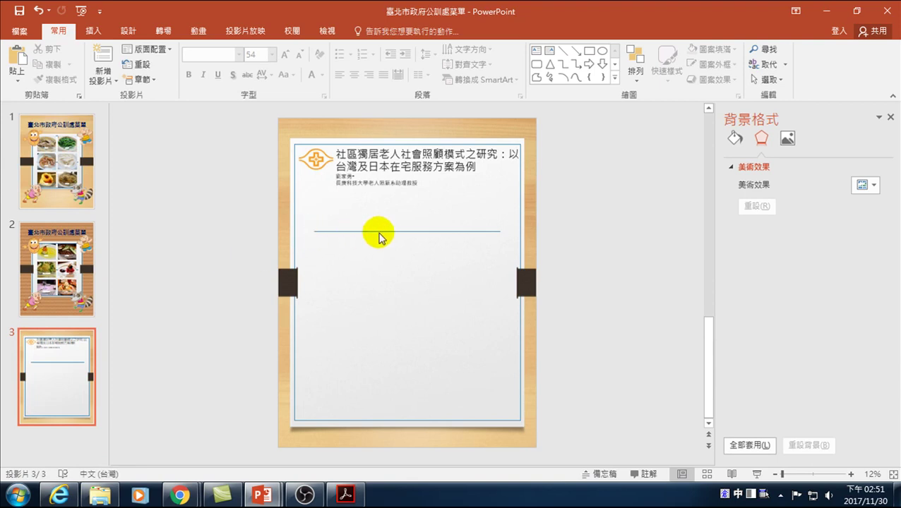
{"action": "left_click", "coordinate": [327, 32]}
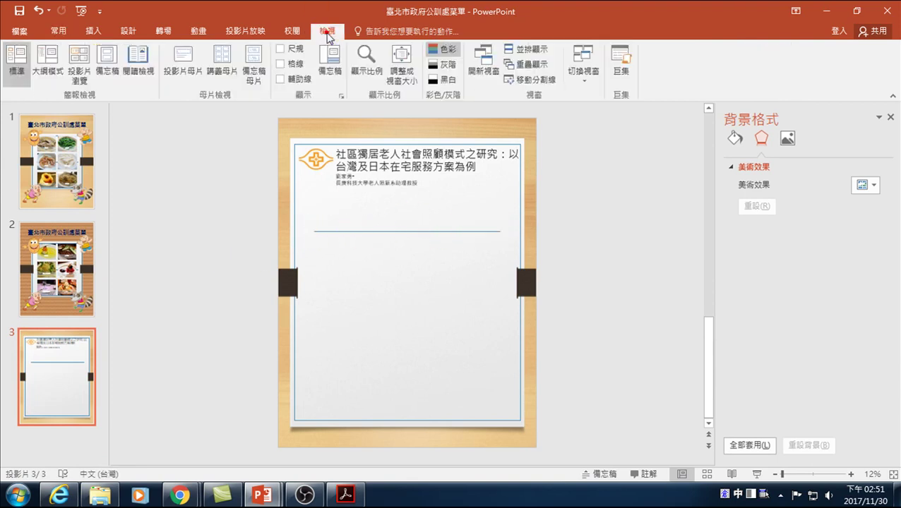
Step: Enter Slide Master view and open the Title and Content layout
{"action": "left_click", "coordinate": [181, 58]}
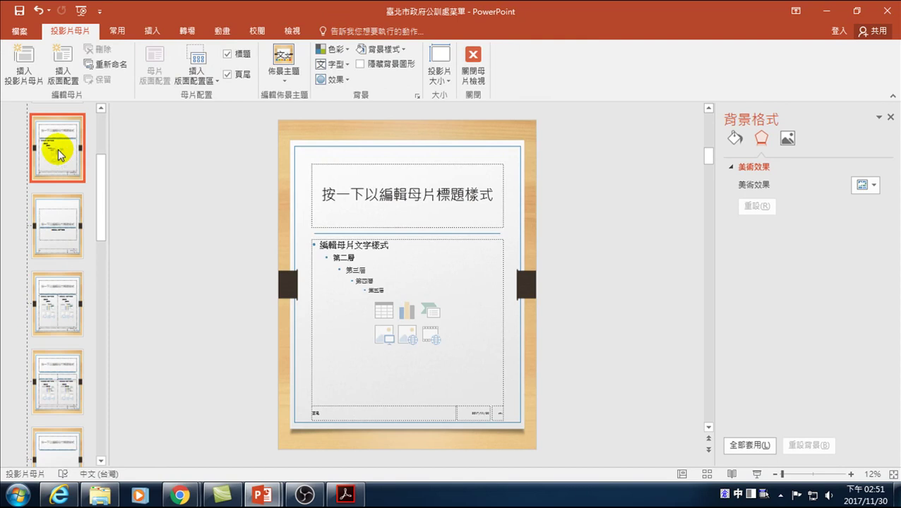
{"action": "scroll", "coordinate": [58, 134], "scroll_direction": "up", "scroll_amount": 3}
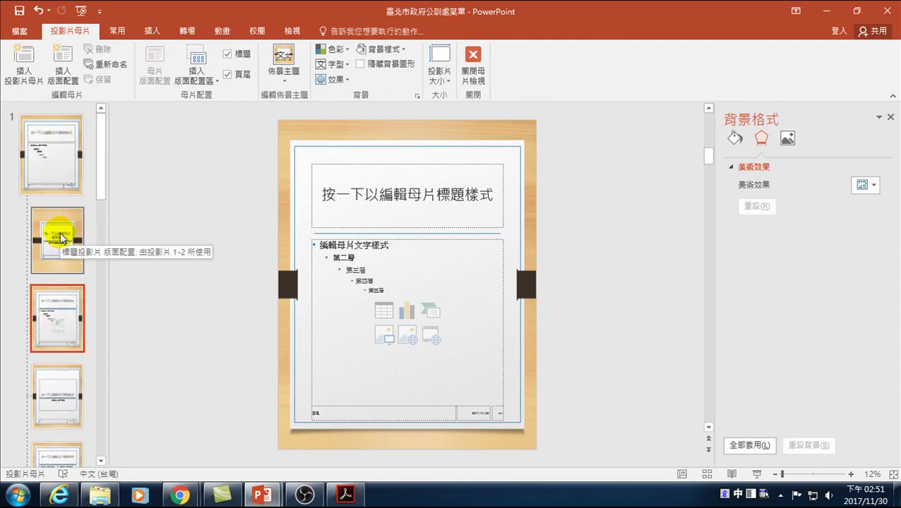
{"action": "left_click", "coordinate": [60, 238]}
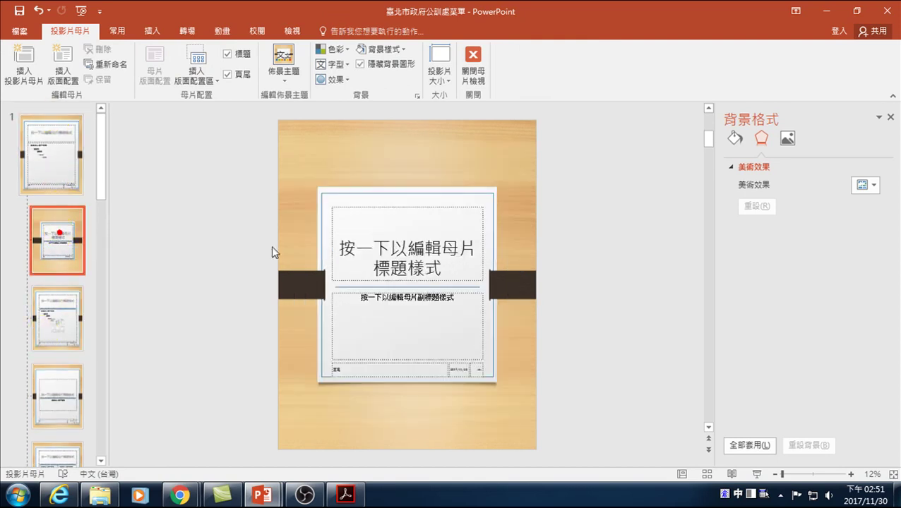
{"action": "left_click", "coordinate": [392, 287]}
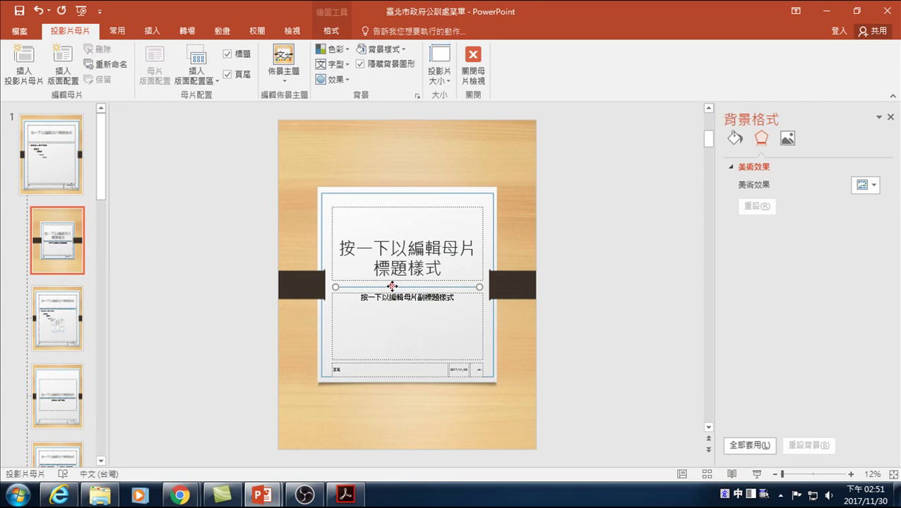
{"action": "left_click", "coordinate": [60, 319]}
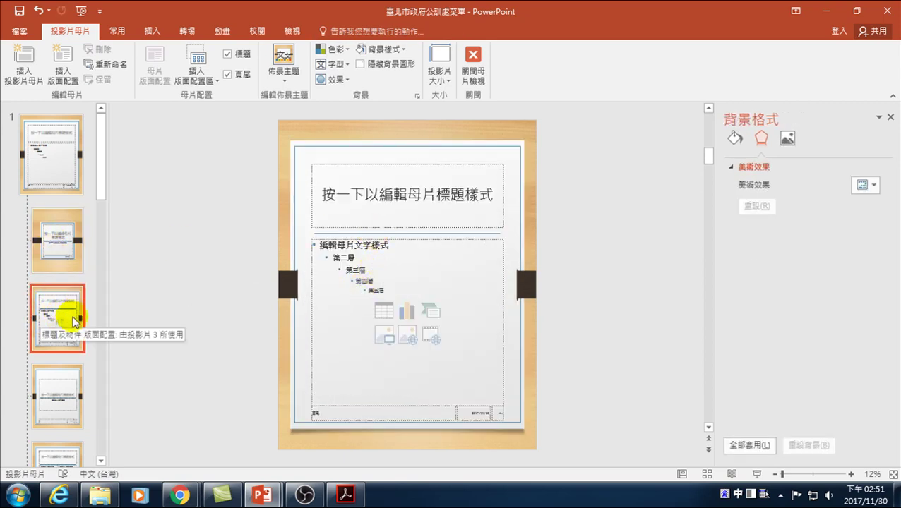
Step: Select the horizontal line under the layout's title, then close Master View
{"action": "left_click", "coordinate": [413, 236]}
{"action": "left_click", "coordinate": [413, 231]}
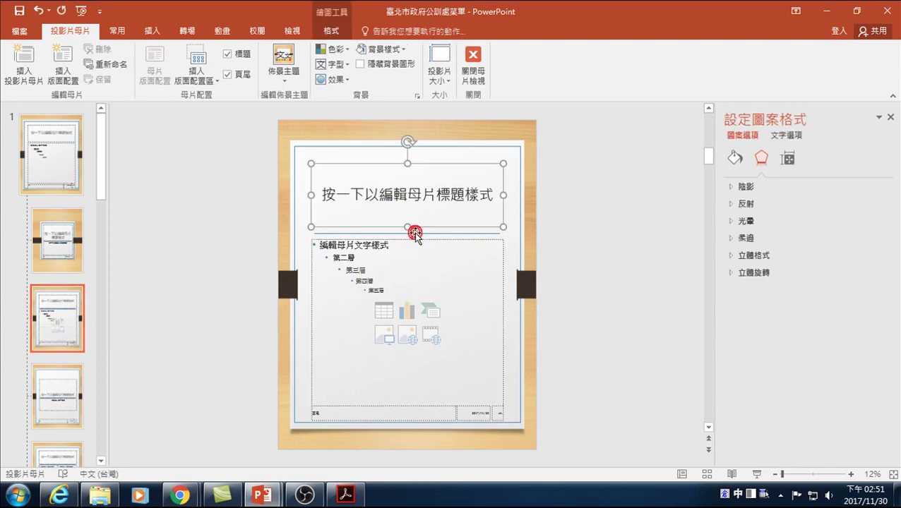
{"action": "left_click", "coordinate": [375, 237]}
{"action": "left_click", "coordinate": [357, 233]}
{"action": "left_click", "coordinate": [259, 226]}
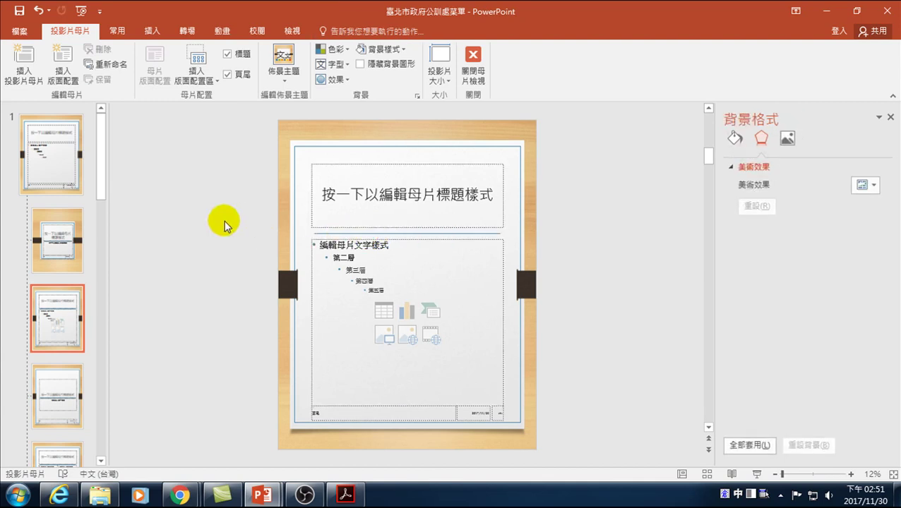
{"action": "left_click_drag", "start_coordinate": [228, 221], "coordinate": [564, 244]}
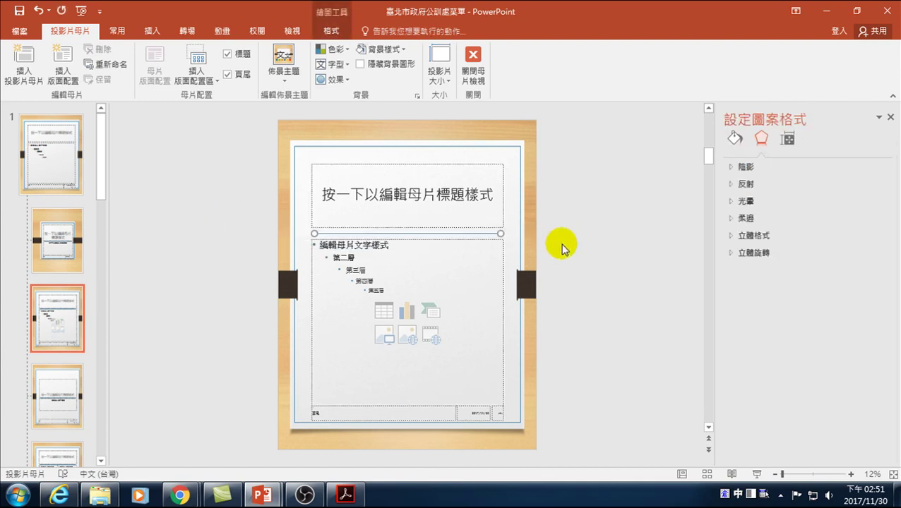
{"action": "left_click", "coordinate": [563, 265]}
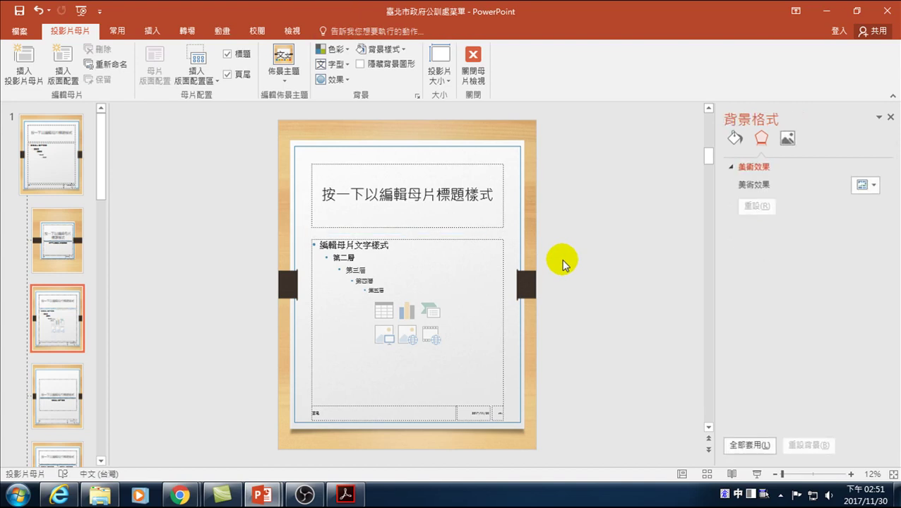
{"action": "left_click", "coordinate": [473, 60]}
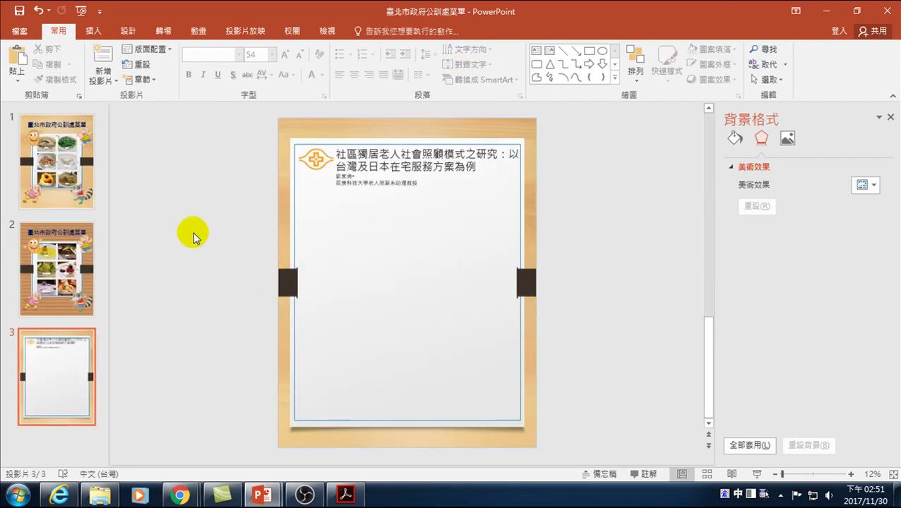
Step: Paste the divider line beneath the author lines on slide 3 and stretch it nearly edge to edge
{"action": "key", "text": "ctrl+v"}
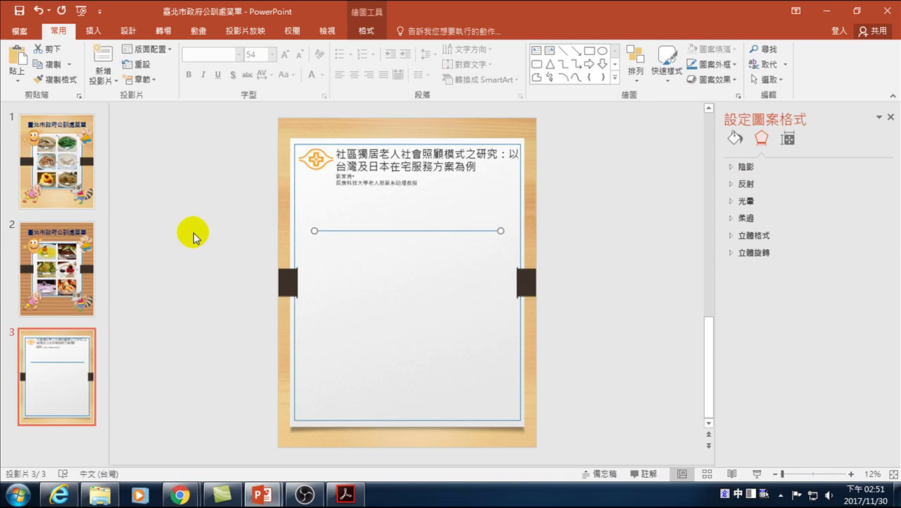
{"action": "key", "text": "Up"}
{"action": "key", "text": "Up"}
{"action": "key", "text": "Up"}
{"action": "key", "text": "Up"}
{"action": "key", "text": "Up"}
{"action": "key", "text": "Up"}
{"action": "key", "text": "Down"}
{"action": "key", "text": "Down"}
{"action": "key", "text": "Down"}
{"action": "key", "text": "Down"}
{"action": "key", "text": "Down"}
{"action": "key", "text": "Down"}
{"action": "key", "text": "Down"}
{"action": "key", "text": "Down"}
{"action": "key", "text": "Down"}
{"action": "key", "text": "Down"}
{"action": "key", "text": "Down"}
{"action": "key", "text": "Down"}
{"action": "key", "text": "Down"}
{"action": "key", "text": "Down"}
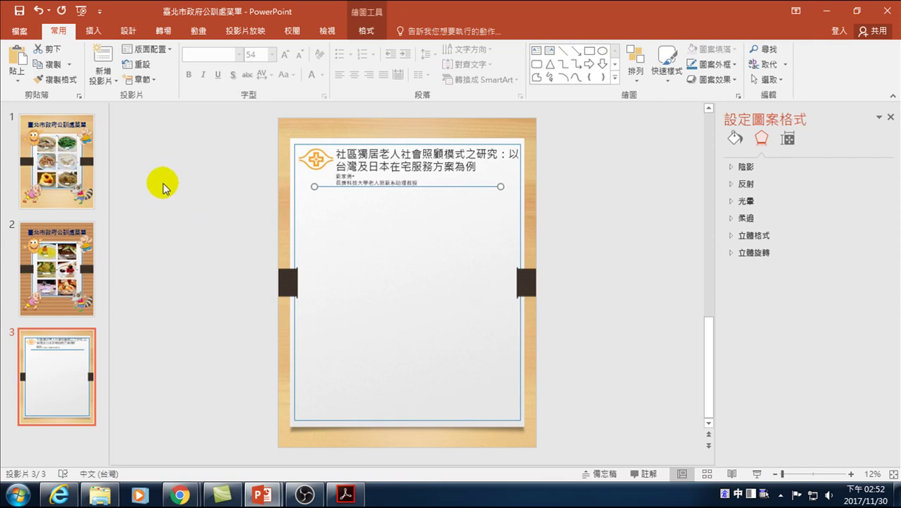
{"action": "left_click_drag", "start_coordinate": [315, 187], "coordinate": [299, 186]}
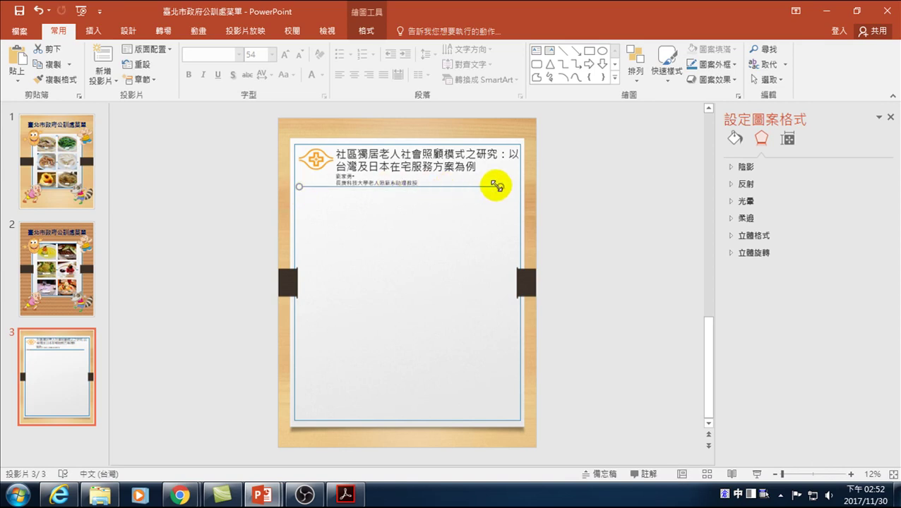
{"action": "left_click_drag", "start_coordinate": [497, 186], "coordinate": [512, 187]}
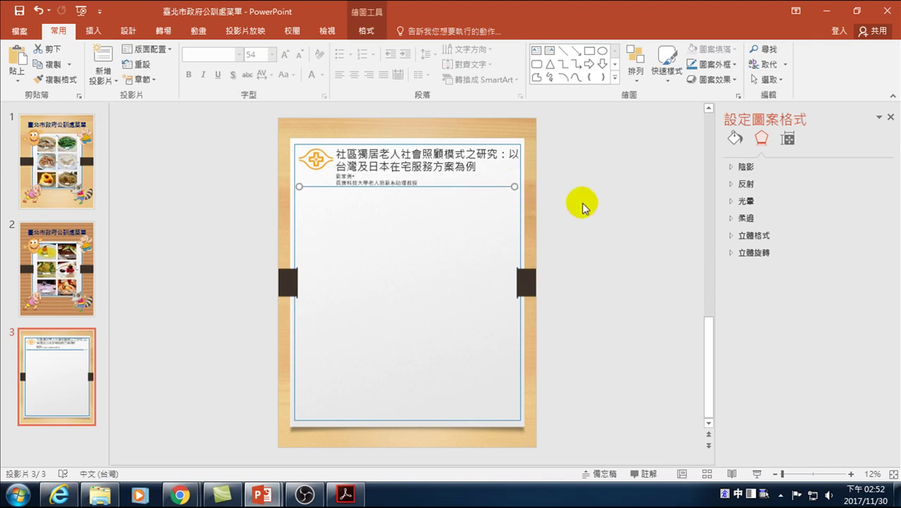
{"action": "left_click", "coordinate": [541, 200]}
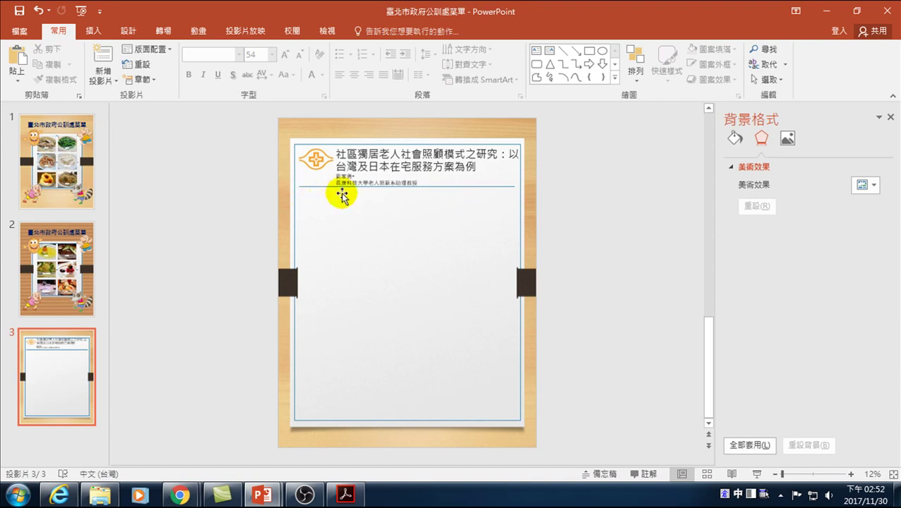
Step: Insert a 垂直項目符號清單 (vertical bullet list) SmartArt and type 摘要 as its first heading
{"action": "left_click", "coordinate": [92, 33]}
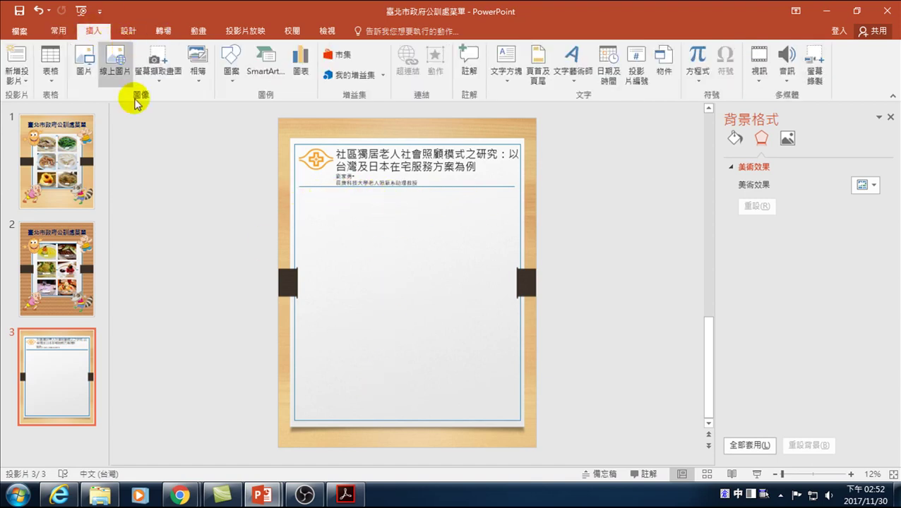
{"action": "left_click", "coordinate": [210, 250]}
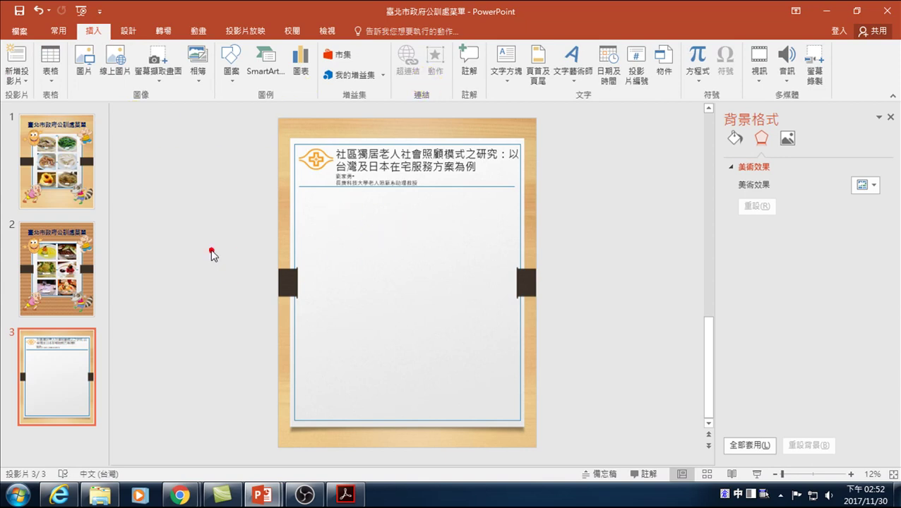
{"action": "left_click", "coordinate": [91, 31]}
{"action": "left_click", "coordinate": [263, 66]}
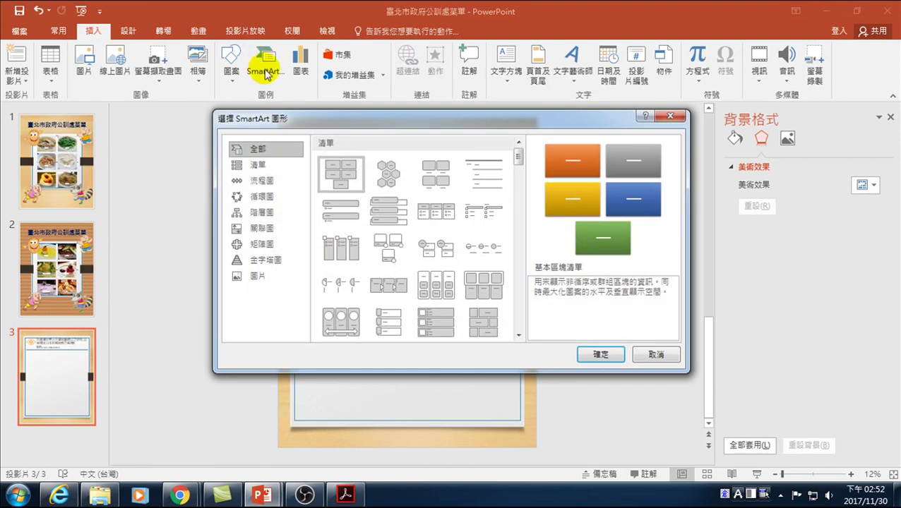
{"action": "left_click", "coordinate": [260, 165]}
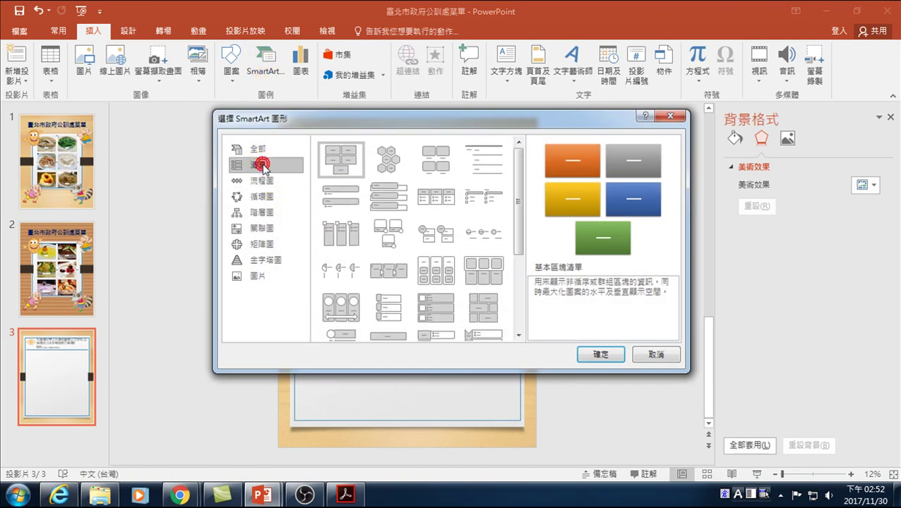
{"action": "left_click", "coordinate": [336, 197]}
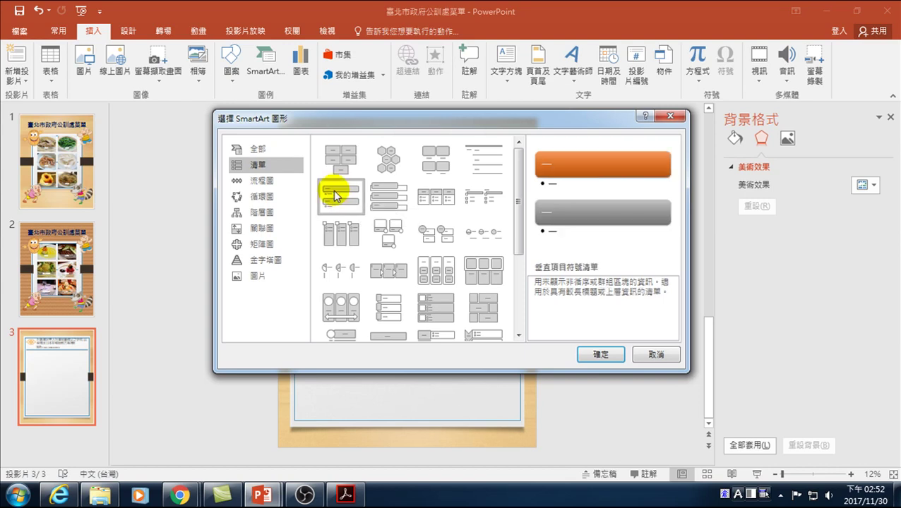
{"action": "left_click", "coordinate": [586, 357]}
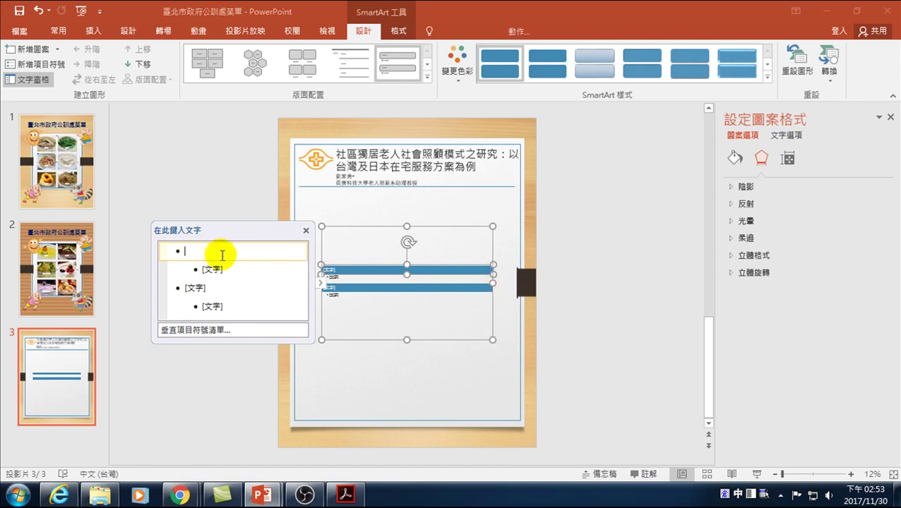
{"action": "type", "text": "q摘要"}
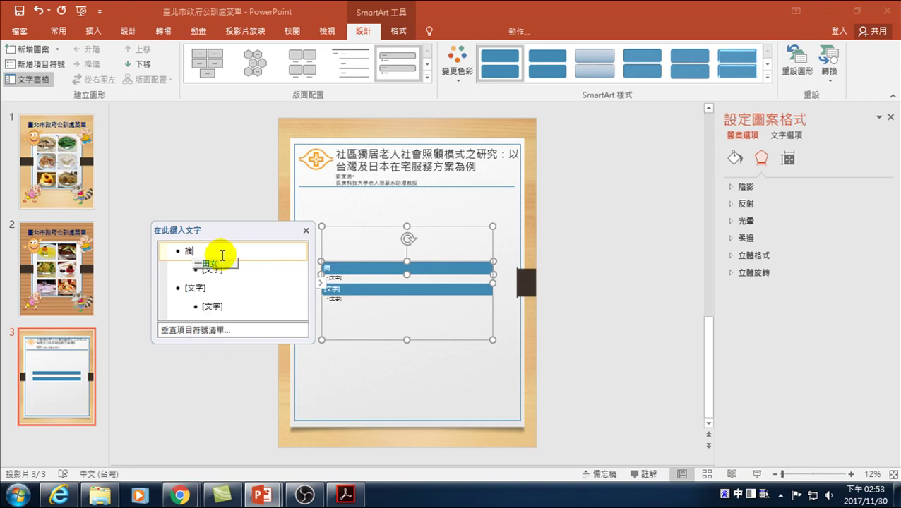
{"action": "left_click", "coordinate": [213, 270]}
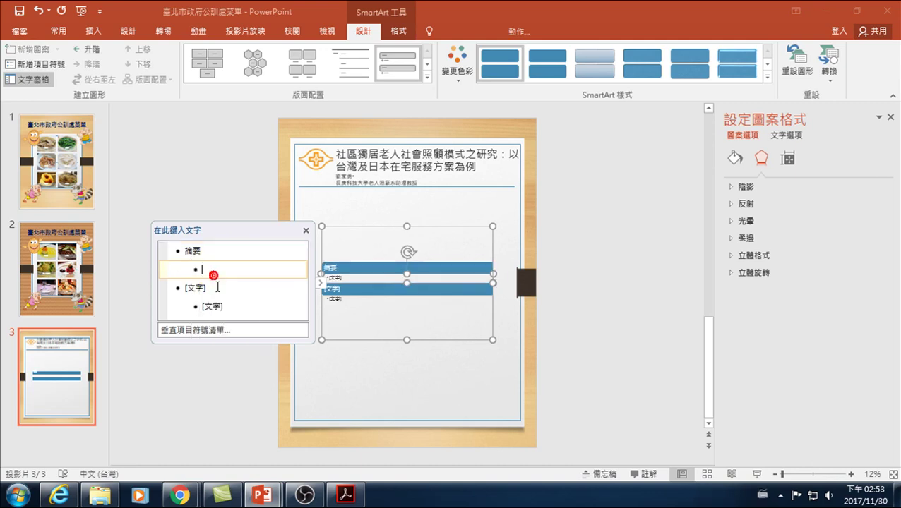
Step: Copy the 中文摘要 paragraph from the PDF in Acrobat Reader and return to PowerPoint
{"action": "left_click", "coordinate": [345, 494]}
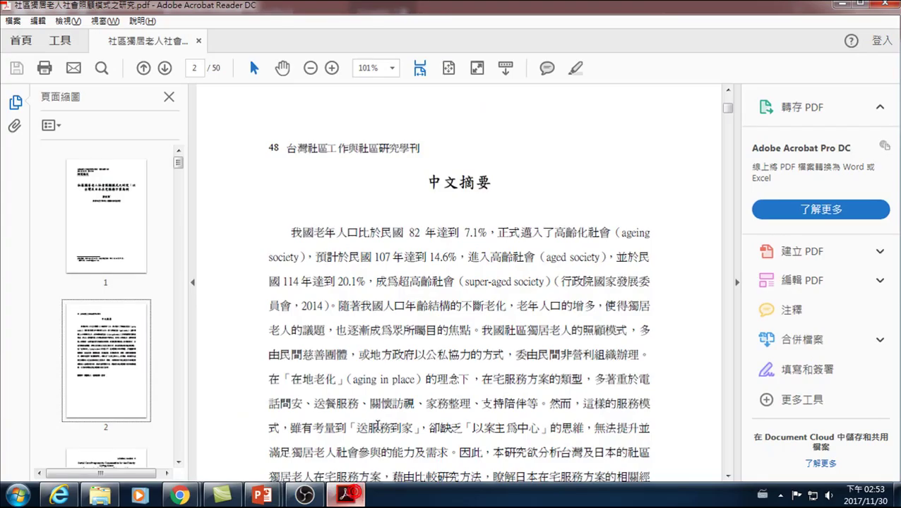
{"action": "left_click_drag", "start_coordinate": [293, 230], "coordinate": [446, 369]}
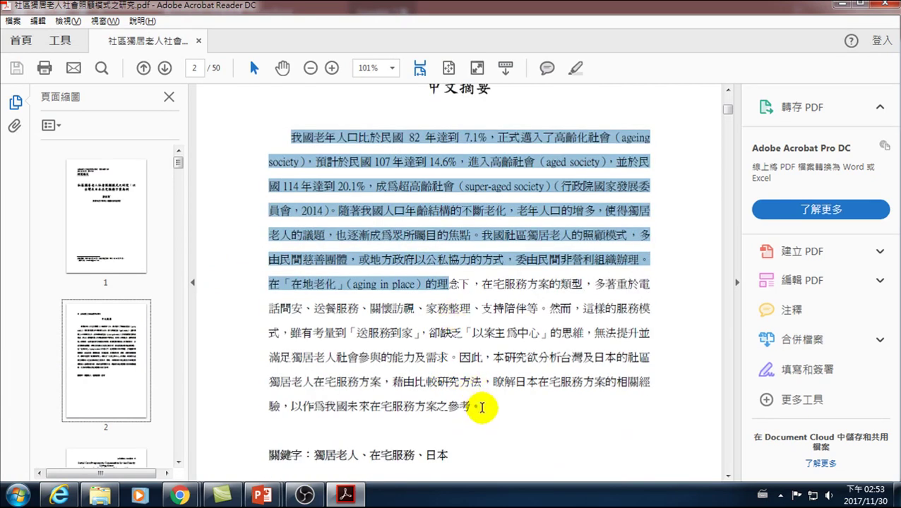
{"action": "left_click_drag", "start_coordinate": [446, 369], "coordinate": [481, 408]}
{"action": "key", "text": "alt+Tab"}
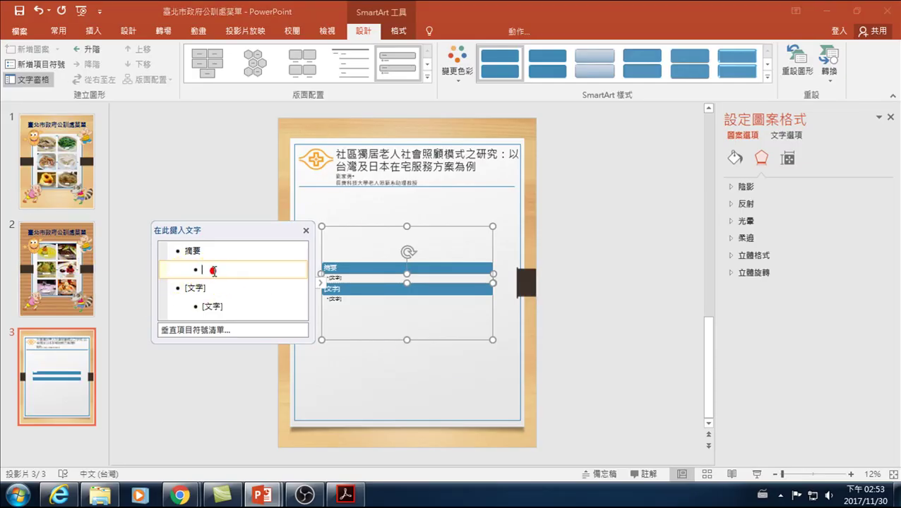
Step: Paste the abstract text as the sub-bullet under the 摘要 heading
{"action": "key", "text": "ctrl+v"}
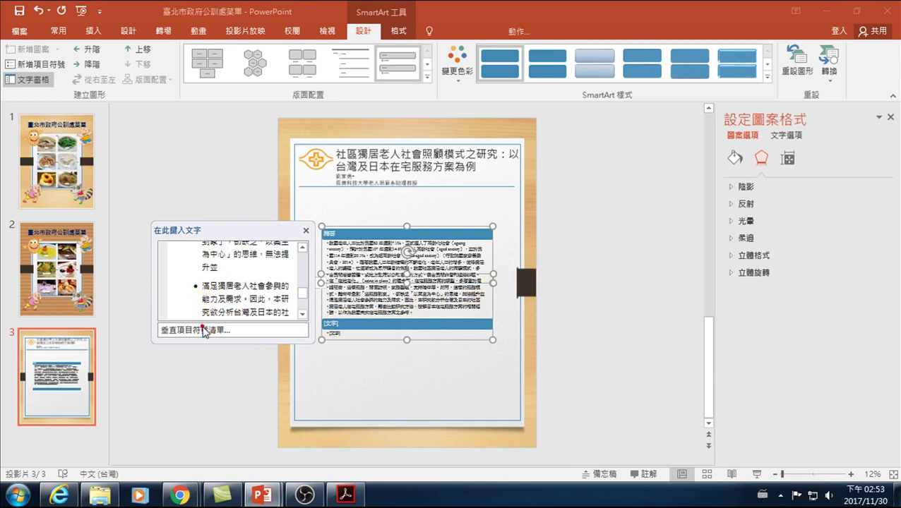
{"action": "left_click", "coordinate": [207, 286]}
{"action": "scroll", "coordinate": [219, 286], "scroll_direction": "up", "scroll_amount": 2}
{"action": "scroll", "coordinate": [226, 287], "scroll_direction": "up", "scroll_amount": 2}
{"action": "scroll", "coordinate": [233, 290], "scroll_direction": "up", "scroll_amount": 2}
{"action": "scroll", "coordinate": [232, 289], "scroll_direction": "up", "scroll_amount": 3}
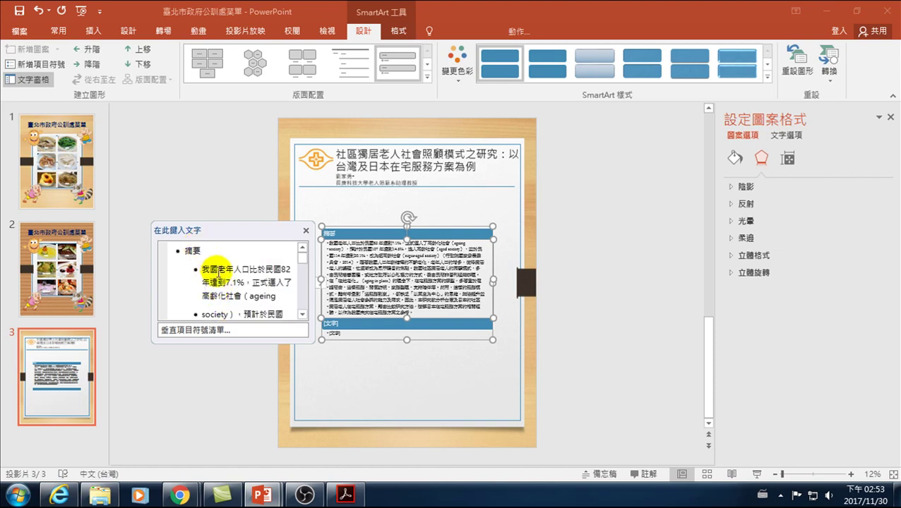
{"action": "scroll", "coordinate": [221, 275], "scroll_direction": "down", "scroll_amount": 5}
{"action": "scroll", "coordinate": [219, 289], "scroll_direction": "down", "scroll_amount": 2}
{"action": "scroll", "coordinate": [219, 290], "scroll_direction": "down", "scroll_amount": 2}
{"action": "scroll", "coordinate": [219, 290], "scroll_direction": "down", "scroll_amount": 2}
{"action": "scroll", "coordinate": [220, 291], "scroll_direction": "down", "scroll_amount": 2}
{"action": "scroll", "coordinate": [220, 291], "scroll_direction": "down", "scroll_amount": 2}
Step: Type 簡介 as the second section heading using Chinese input
{"action": "left_click", "coordinate": [210, 295]}
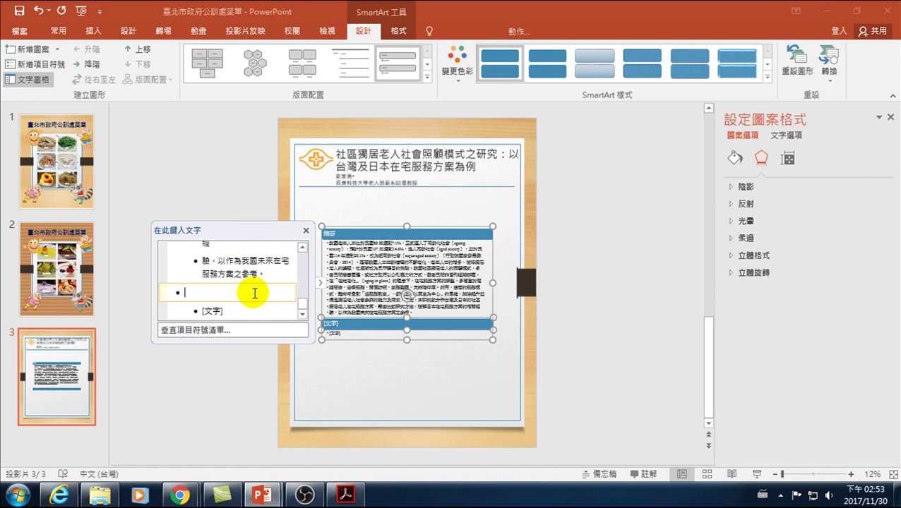
{"action": "type", "text": "ha"}
{"action": "key", "text": "ctrl+shift"}
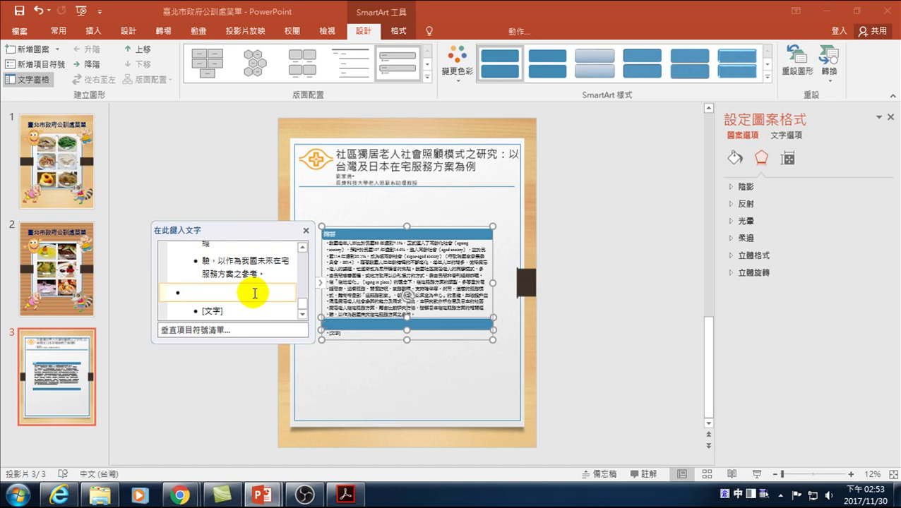
{"action": "type", "text": "簡介"}
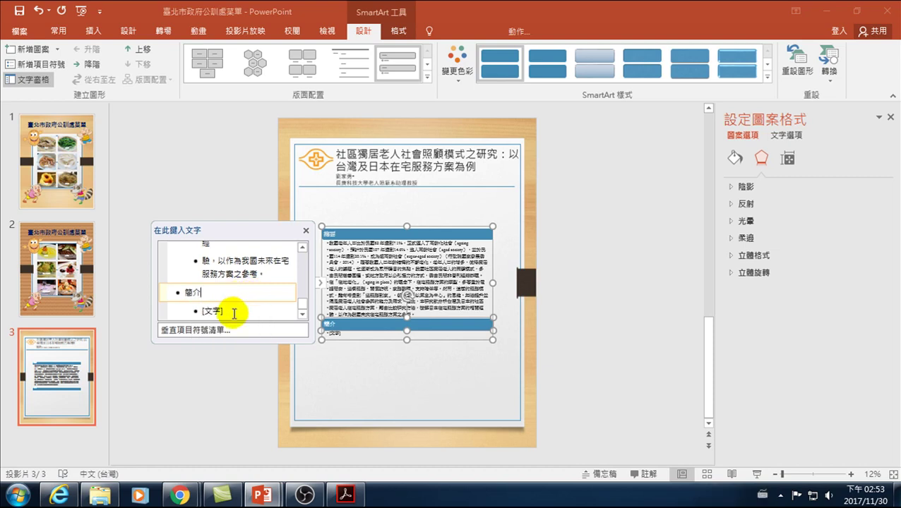
{"action": "left_click", "coordinate": [230, 312]}
Step: Bring the paper back up in Acrobat and jump through pages 3 and 4
{"action": "left_click", "coordinate": [344, 495]}
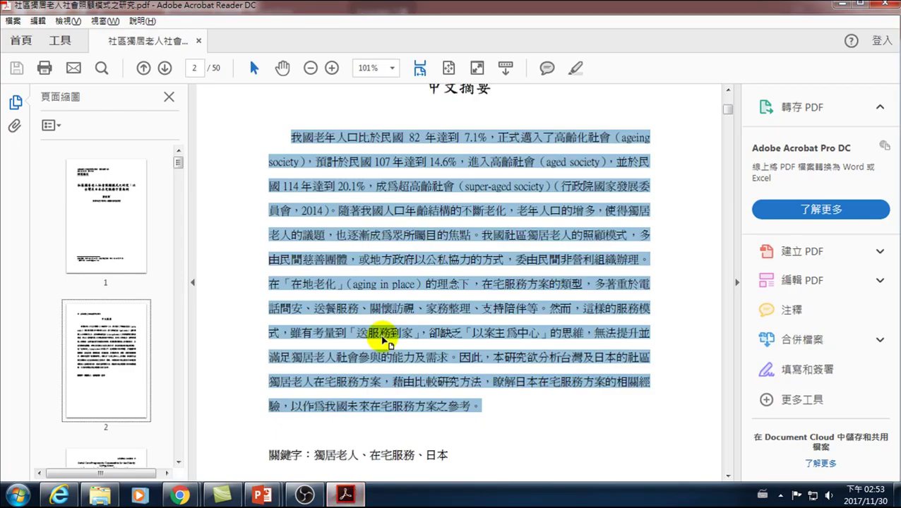
{"action": "scroll", "coordinate": [121, 346], "scroll_direction": "down", "scroll_amount": 1}
{"action": "scroll", "coordinate": [119, 348], "scroll_direction": "down", "scroll_amount": 2}
{"action": "left_click", "coordinate": [101, 330]}
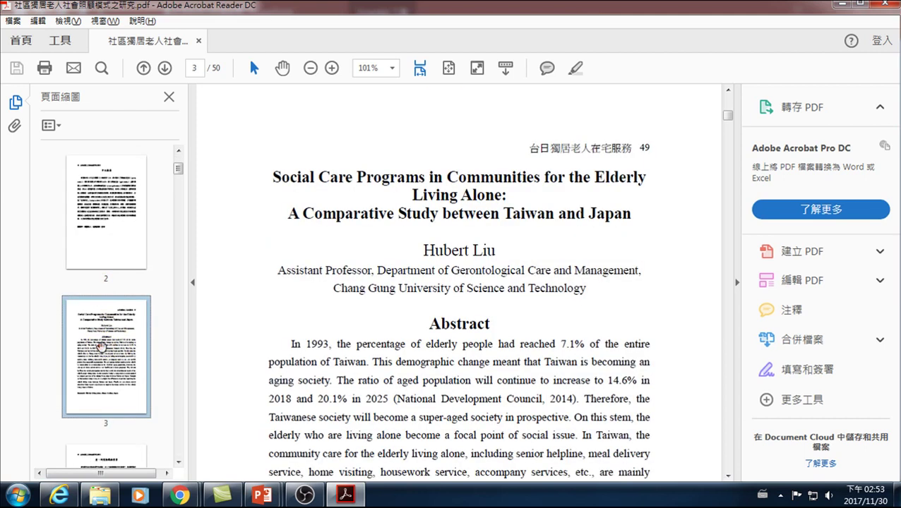
{"action": "scroll", "coordinate": [472, 303], "scroll_direction": "down", "scroll_amount": 2}
{"action": "scroll", "coordinate": [473, 303], "scroll_direction": "down", "scroll_amount": 1}
{"action": "scroll", "coordinate": [472, 303], "scroll_direction": "down", "scroll_amount": 2}
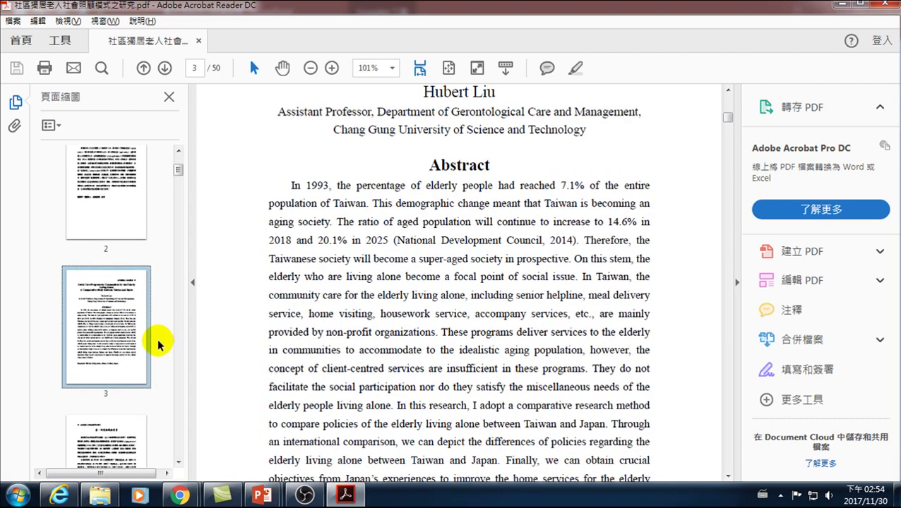
{"action": "scroll", "coordinate": [128, 359], "scroll_direction": "down", "scroll_amount": 3}
{"action": "left_click", "coordinate": [112, 293]}
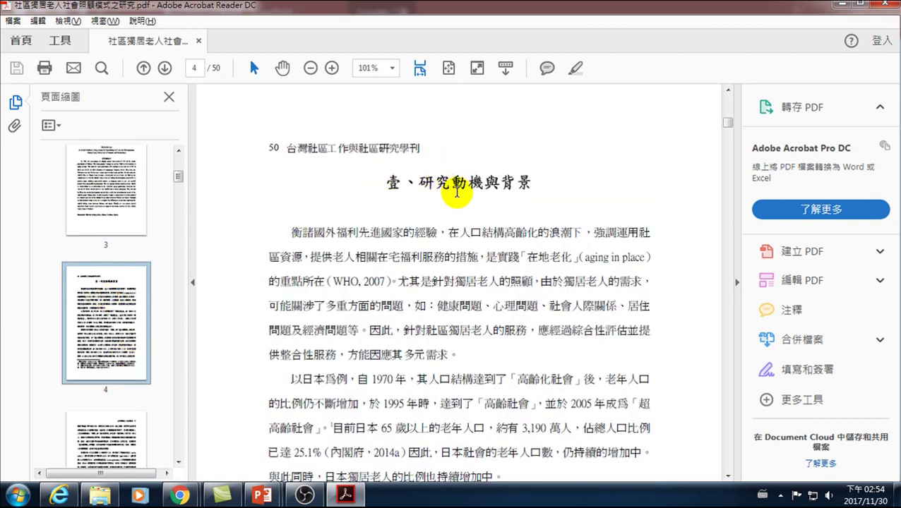
Step: Scroll down to page 9's Table 1, 表1: 關於獨居老人的歷年統計資料
{"action": "scroll", "coordinate": [462, 211], "scroll_direction": "down", "scroll_amount": 3}
{"action": "scroll", "coordinate": [459, 269], "scroll_direction": "down", "scroll_amount": 10}
{"action": "scroll", "coordinate": [459, 302], "scroll_direction": "down", "scroll_amount": 4}
{"action": "scroll", "coordinate": [458, 312], "scroll_direction": "down", "scroll_amount": 8}
{"action": "scroll", "coordinate": [456, 318], "scroll_direction": "down", "scroll_amount": 5}
{"action": "scroll", "coordinate": [456, 377], "scroll_direction": "down", "scroll_amount": 10}
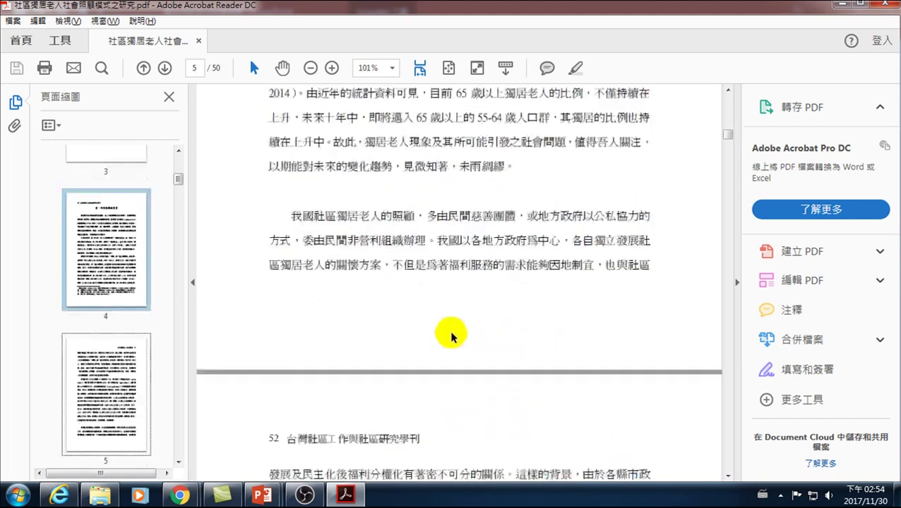
{"action": "scroll", "coordinate": [452, 336], "scroll_direction": "down", "scroll_amount": 7}
{"action": "scroll", "coordinate": [437, 215], "scroll_direction": "down", "scroll_amount": 4}
{"action": "scroll", "coordinate": [423, 321], "scroll_direction": "down", "scroll_amount": 5}
{"action": "scroll", "coordinate": [418, 321], "scroll_direction": "down", "scroll_amount": 3}
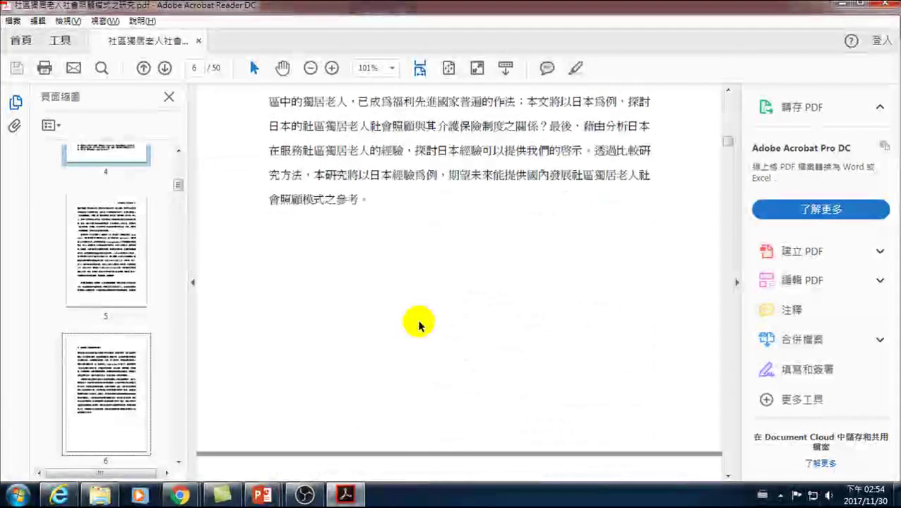
{"action": "scroll", "coordinate": [416, 328], "scroll_direction": "down", "scroll_amount": 5}
{"action": "scroll", "coordinate": [437, 282], "scroll_direction": "down", "scroll_amount": 1}
{"action": "scroll", "coordinate": [455, 240], "scroll_direction": "down", "scroll_amount": 4}
{"action": "scroll", "coordinate": [458, 217], "scroll_direction": "down", "scroll_amount": 7}
{"action": "scroll", "coordinate": [463, 312], "scroll_direction": "down", "scroll_amount": 6}
{"action": "scroll", "coordinate": [446, 306], "scroll_direction": "down", "scroll_amount": 6}
{"action": "scroll", "coordinate": [432, 283], "scroll_direction": "down", "scroll_amount": 10}
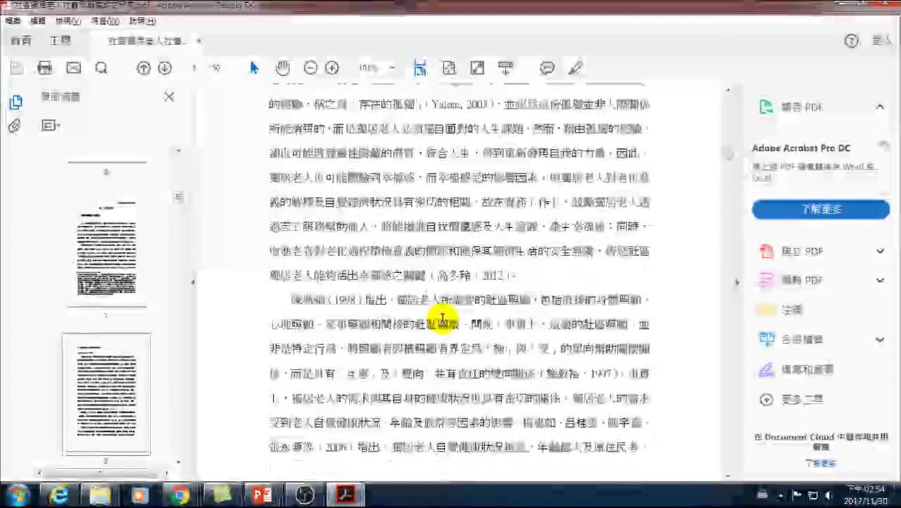
{"action": "scroll", "coordinate": [439, 319], "scroll_direction": "down", "scroll_amount": 6}
{"action": "scroll", "coordinate": [451, 311], "scroll_direction": "down", "scroll_amount": 6}
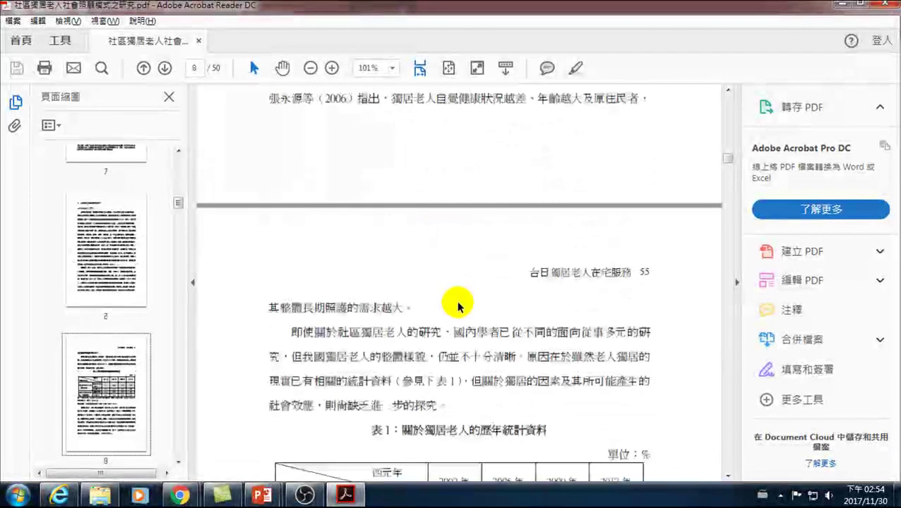
{"action": "scroll", "coordinate": [458, 300], "scroll_direction": "down", "scroll_amount": 4}
{"action": "scroll", "coordinate": [420, 278], "scroll_direction": "down", "scroll_amount": 2}
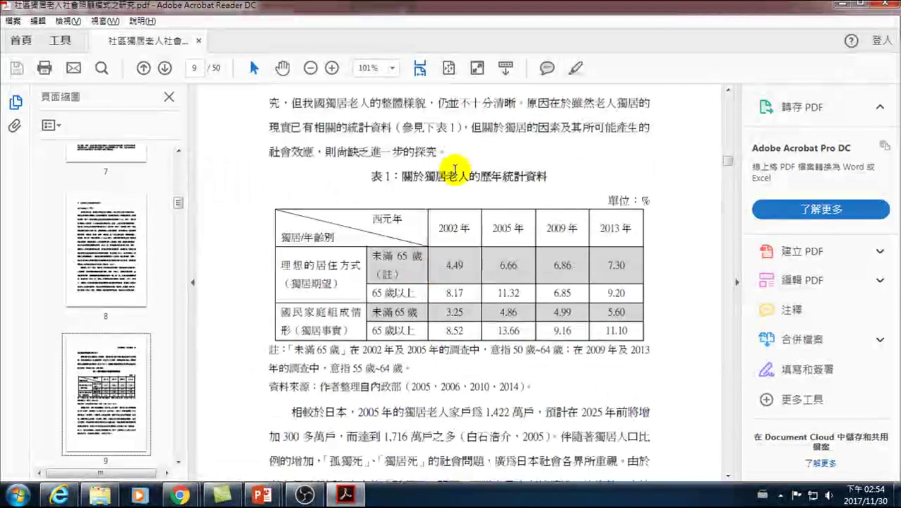
Step: Select and deselect the Table 1 title on page 9, then return to the PowerPoint poster slide
{"action": "left_click_drag", "start_coordinate": [403, 176], "coordinate": [550, 177]}
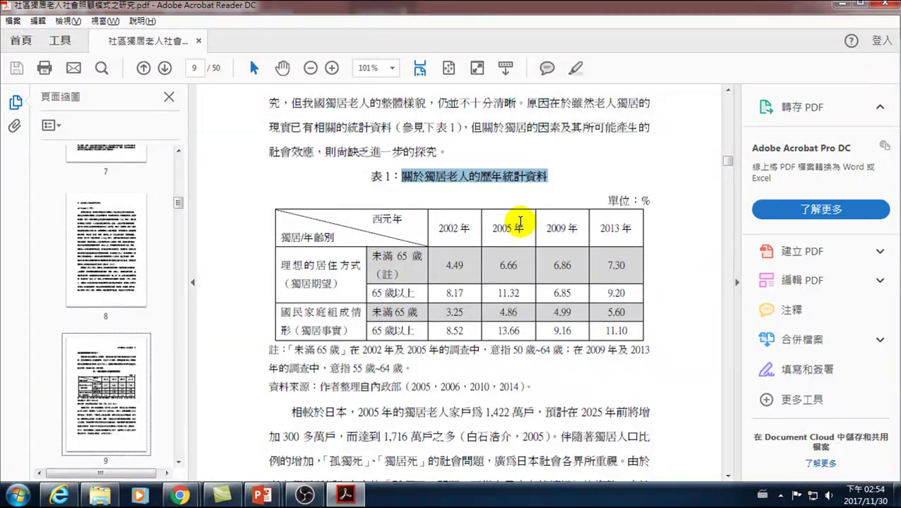
{"action": "left_click", "coordinate": [664, 260]}
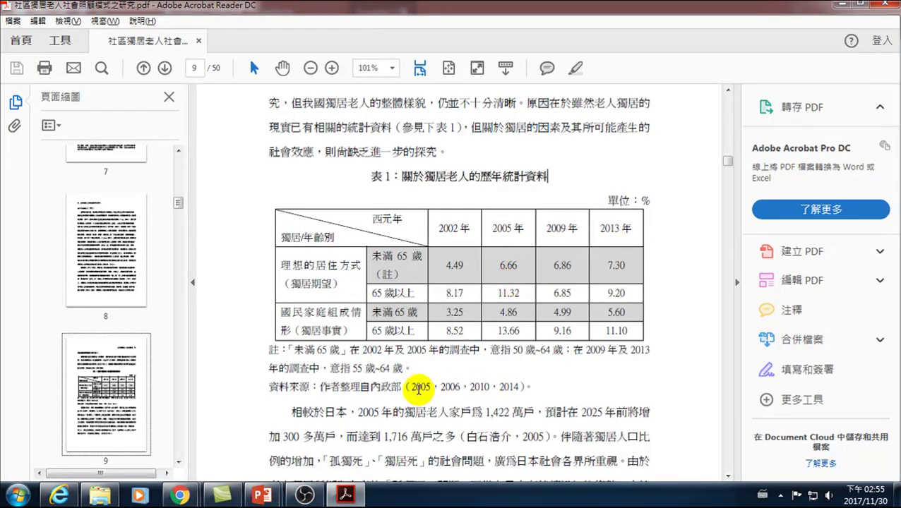
{"action": "left_click", "coordinate": [265, 500]}
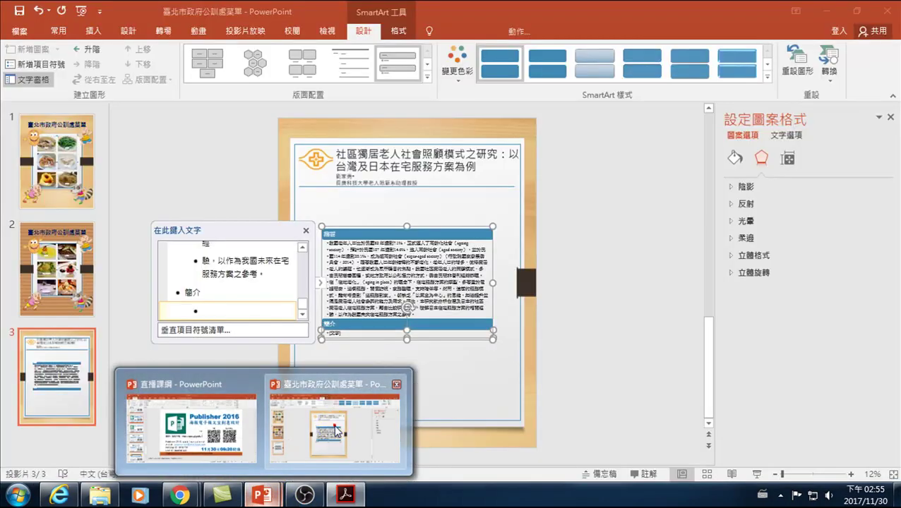
{"action": "mouse_move", "coordinate": [262, 496]}
{"action": "left_click", "coordinate": [333, 420]}
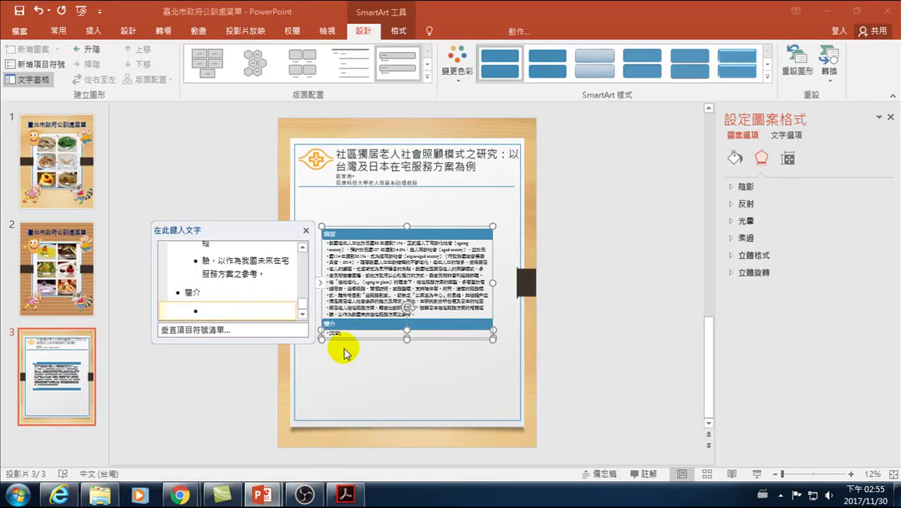
Step: Paste the captured table screenshot onto the slide and move it below the 簡介 section
{"action": "left_click", "coordinate": [340, 376]}
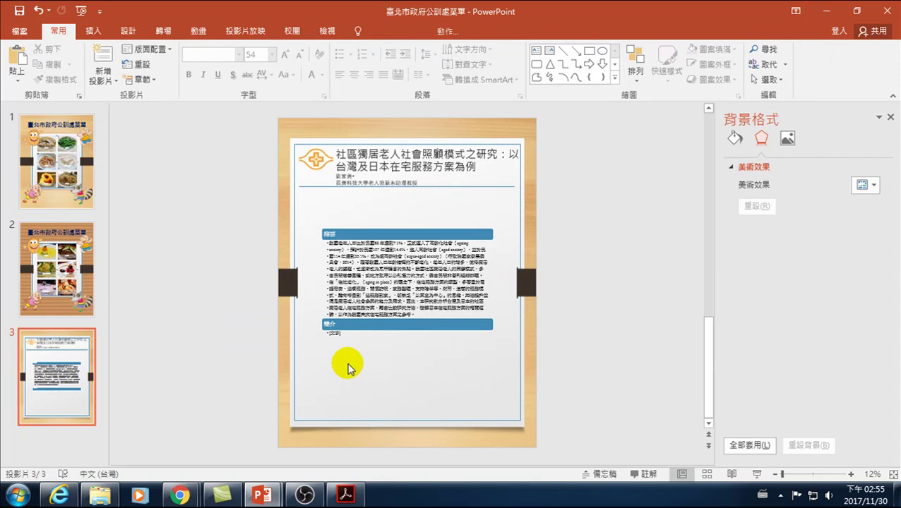
{"action": "key", "text": "ctrl+v"}
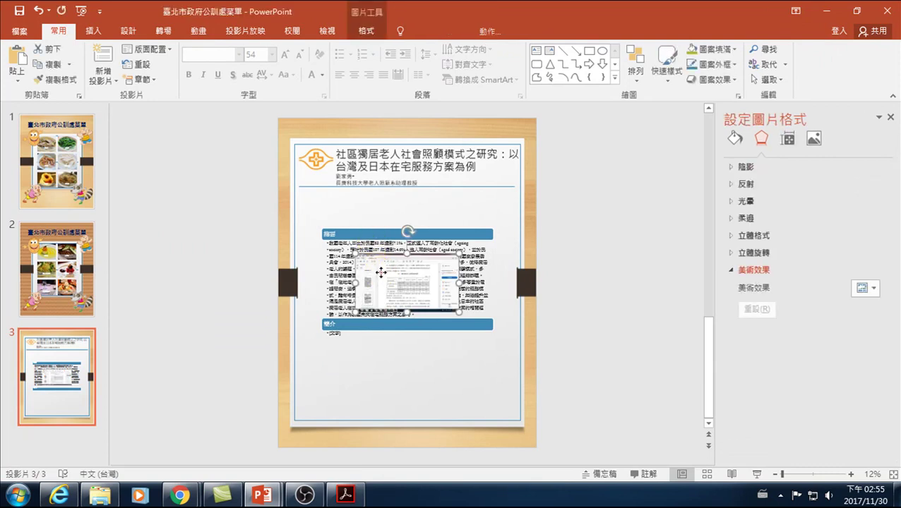
{"action": "left_click_drag", "start_coordinate": [381, 272], "coordinate": [353, 364]}
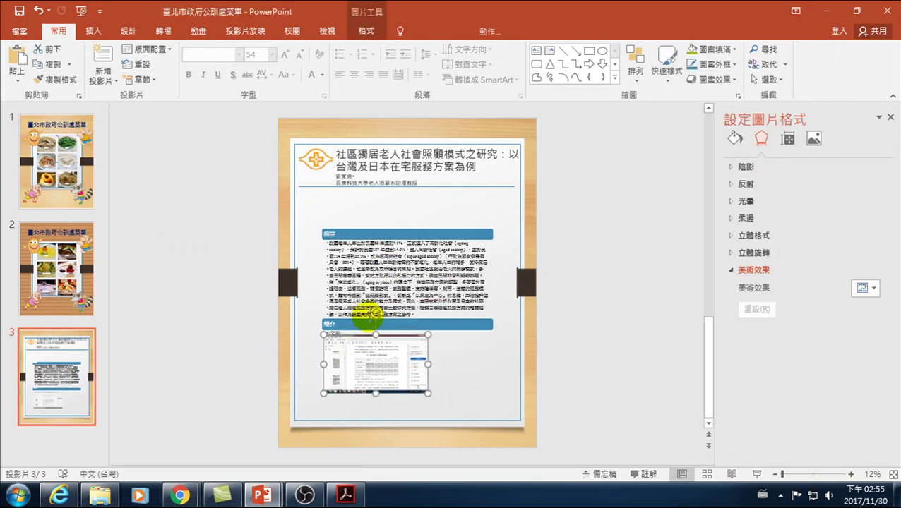
Step: Move the SmartArt up under the title and narrow it to the slide's left half
{"action": "left_click", "coordinate": [370, 319]}
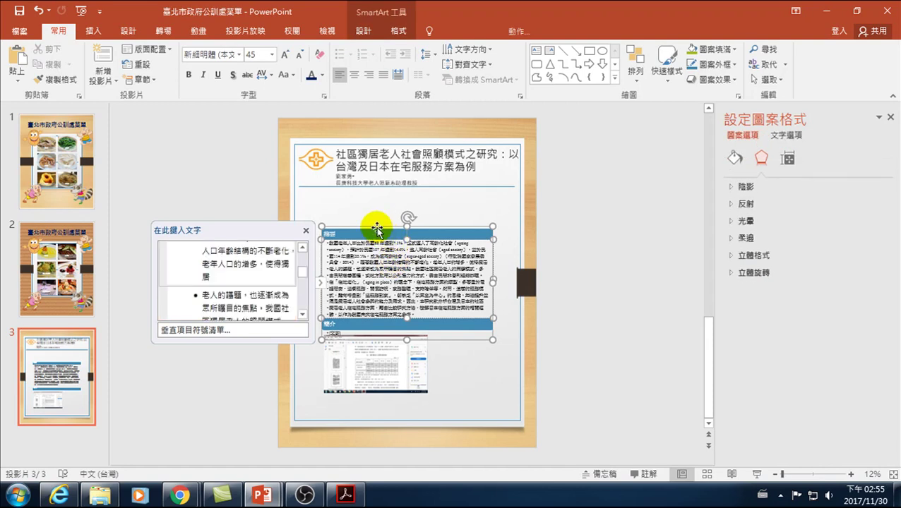
{"action": "left_click_drag", "start_coordinate": [377, 227], "coordinate": [355, 188]}
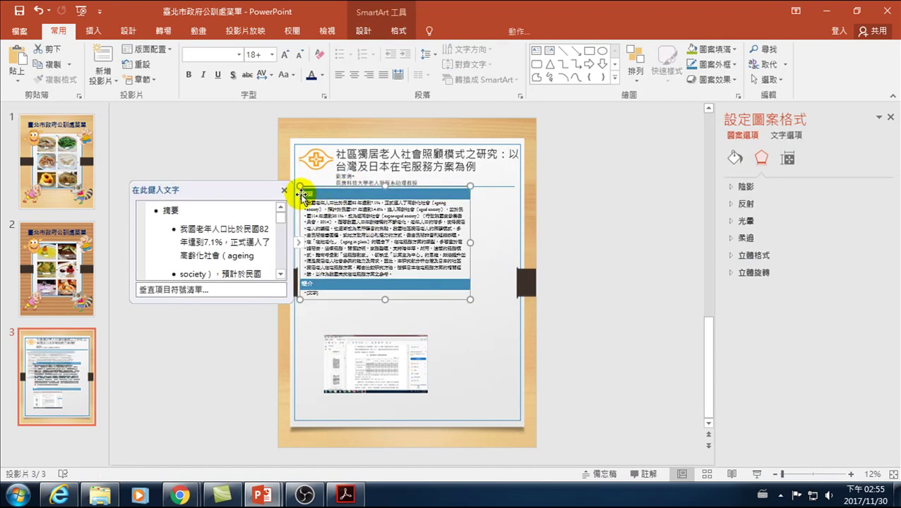
{"action": "left_click_drag", "start_coordinate": [470, 243], "coordinate": [406, 247]}
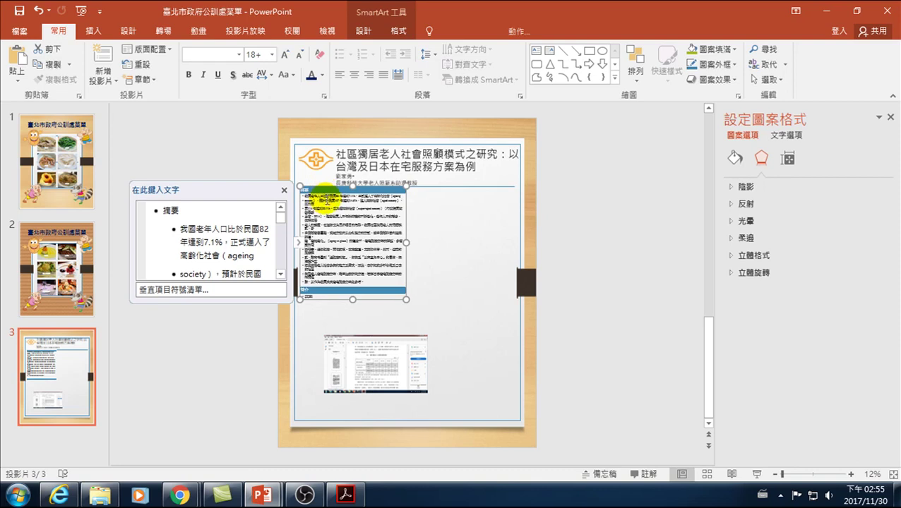
Step: Copy the 摘要 header bar toward the right column
{"action": "left_click_drag", "start_coordinate": [326, 192], "coordinate": [454, 193]}
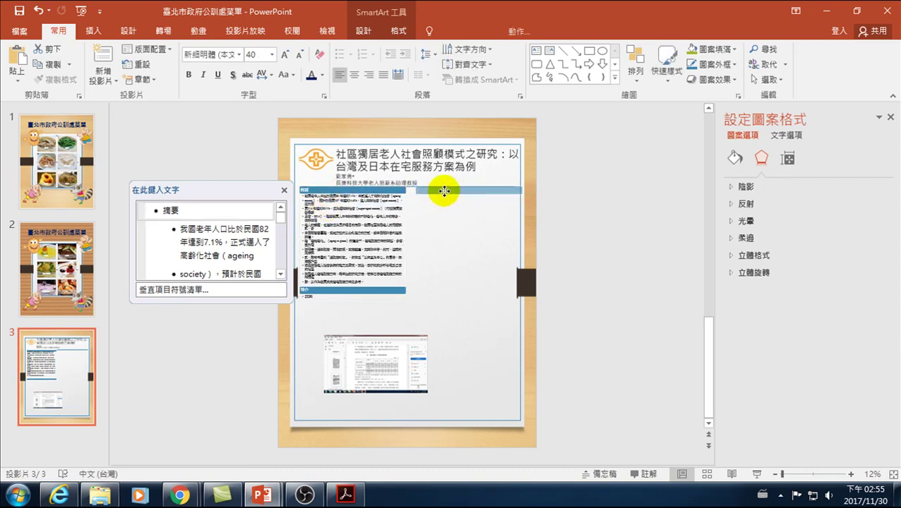
{"action": "left_click_drag", "start_coordinate": [437, 191], "coordinate": [440, 197]}
{"action": "left_click_drag", "start_coordinate": [331, 191], "coordinate": [456, 204]}
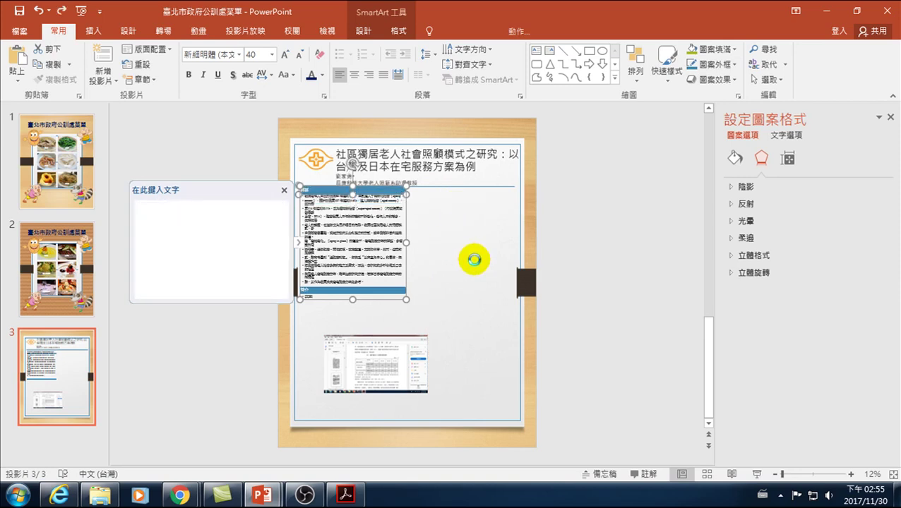
{"action": "left_click", "coordinate": [588, 221]}
{"action": "left_click", "coordinate": [355, 201]}
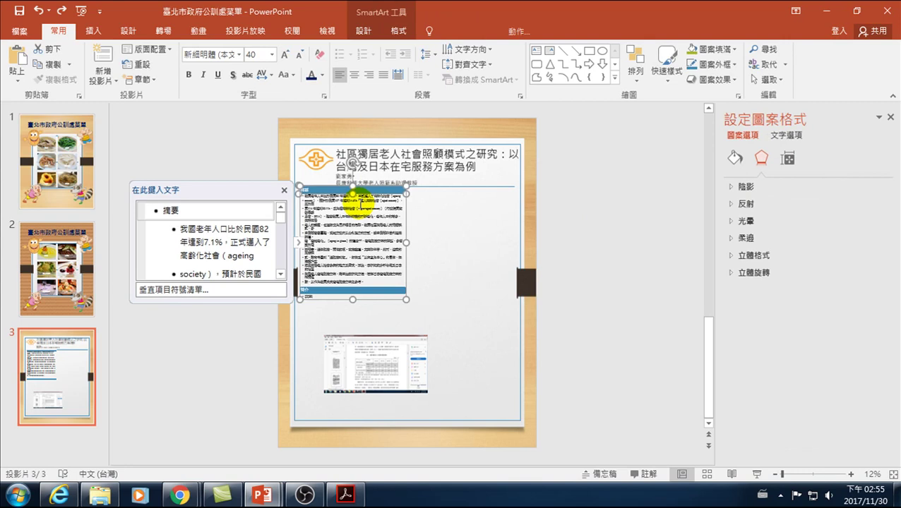
{"action": "left_click", "coordinate": [564, 196]}
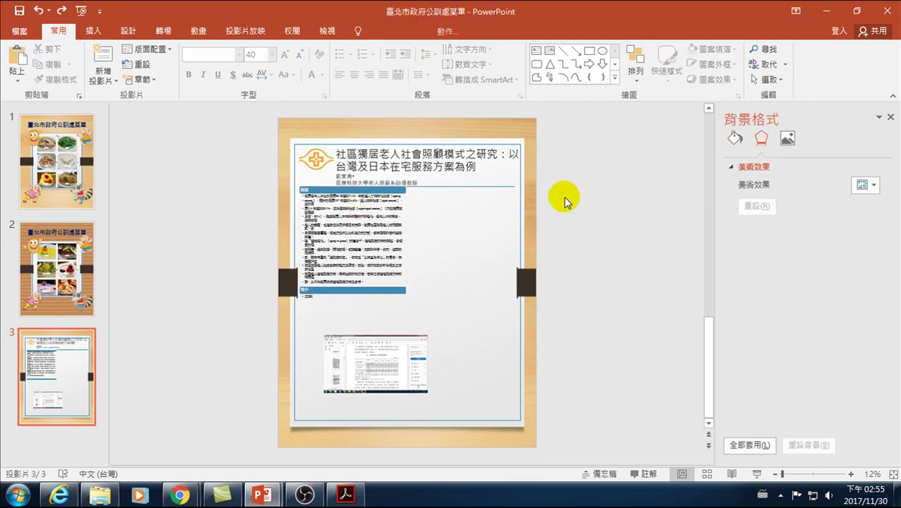
Step: Paste the header bar copy at the top right beside 摘要, and raise the screenshot under 簡介
{"action": "key", "text": "ctrl+v"}
{"action": "left_click_drag", "start_coordinate": [422, 283], "coordinate": [476, 189]}
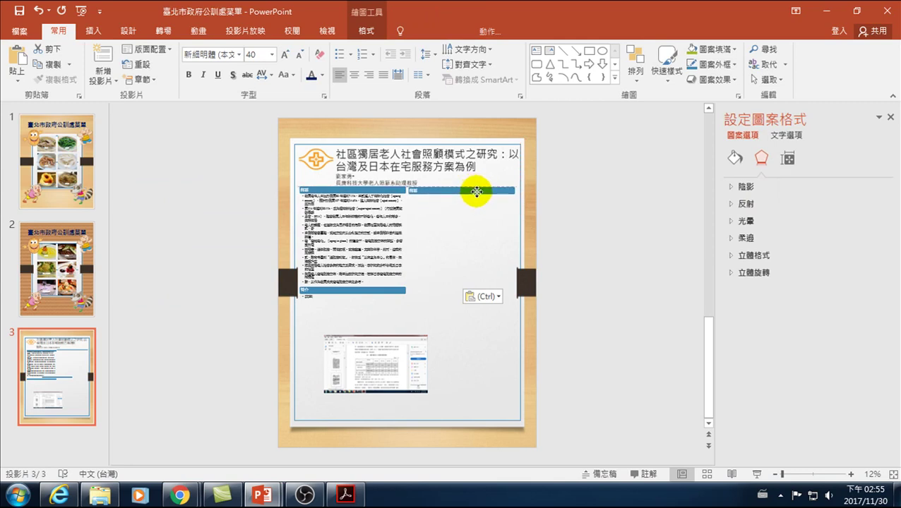
{"action": "left_click_drag", "start_coordinate": [478, 193], "coordinate": [478, 194]}
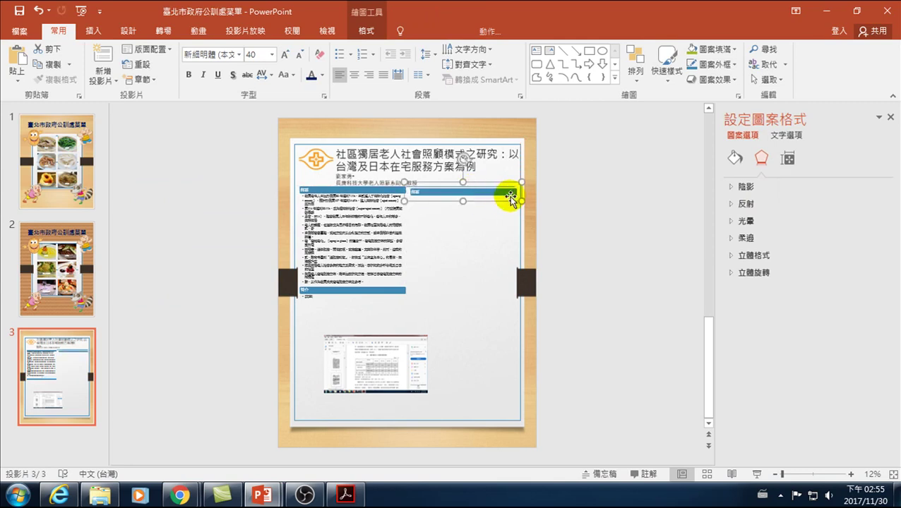
{"action": "mouse_move", "coordinate": [376, 354]}
{"action": "left_mouse_down"}
{"action": "mouse_move", "coordinate": [353, 324]}
{"action": "mouse_move", "coordinate": [357, 315]}
{"action": "left_mouse_up"}
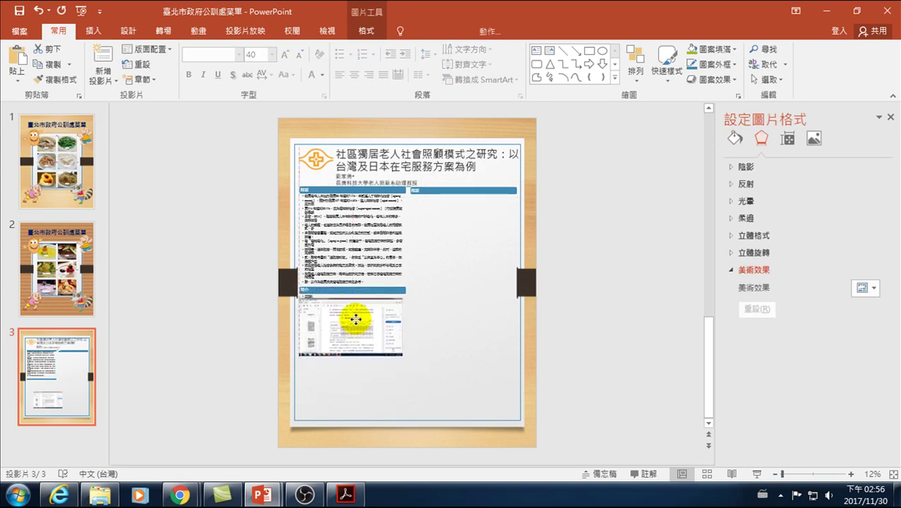
Step: Crop the pasted Acrobat screenshot down to just the data table
{"action": "left_click", "coordinate": [851, 476]}
{"action": "left_click", "coordinate": [850, 476]}
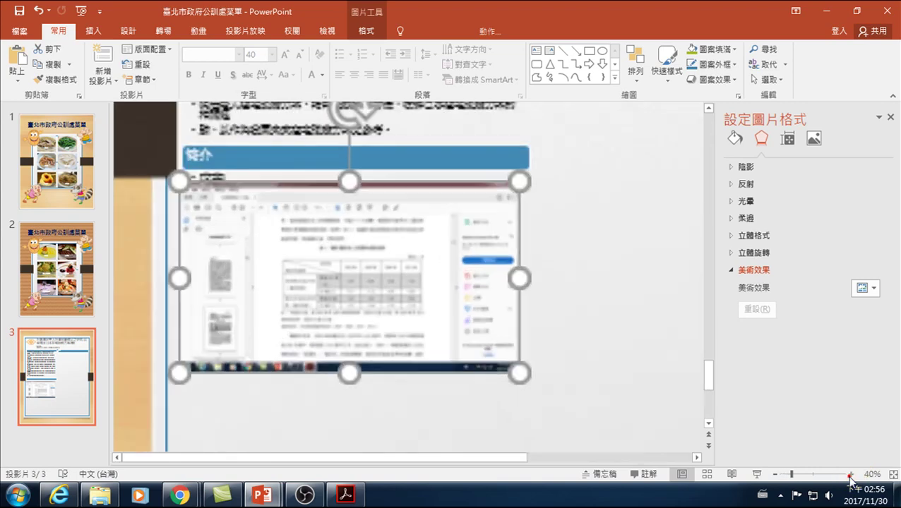
{"action": "double_click", "coordinate": [343, 264]}
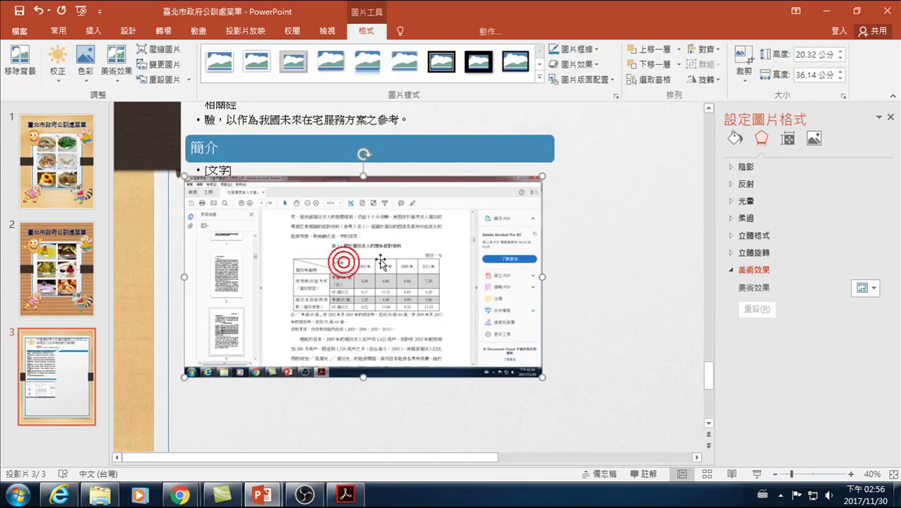
{"action": "left_click", "coordinate": [742, 49]}
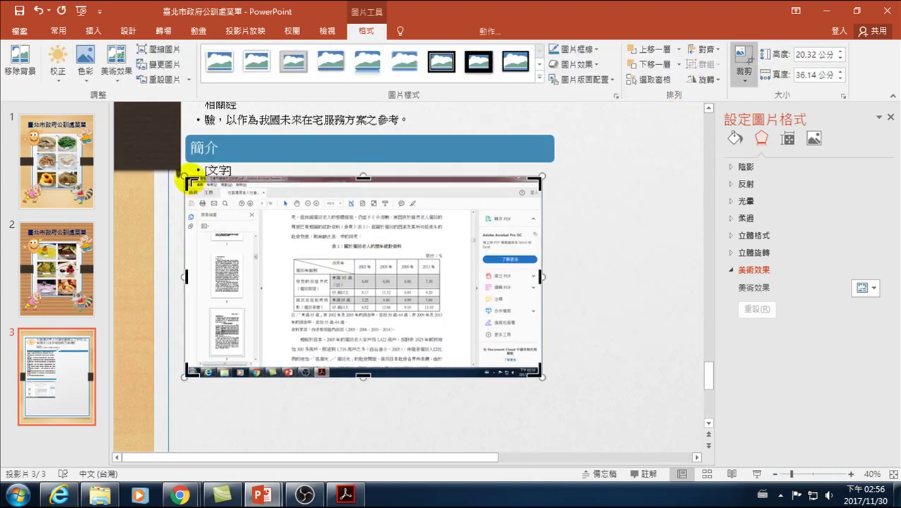
{"action": "left_click_drag", "start_coordinate": [188, 178], "coordinate": [289, 249]}
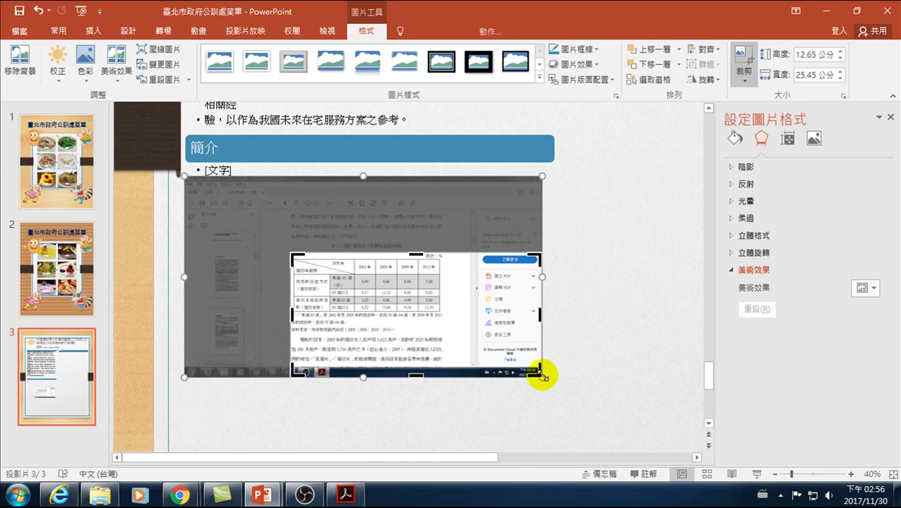
{"action": "left_click_drag", "start_coordinate": [541, 376], "coordinate": [459, 332]}
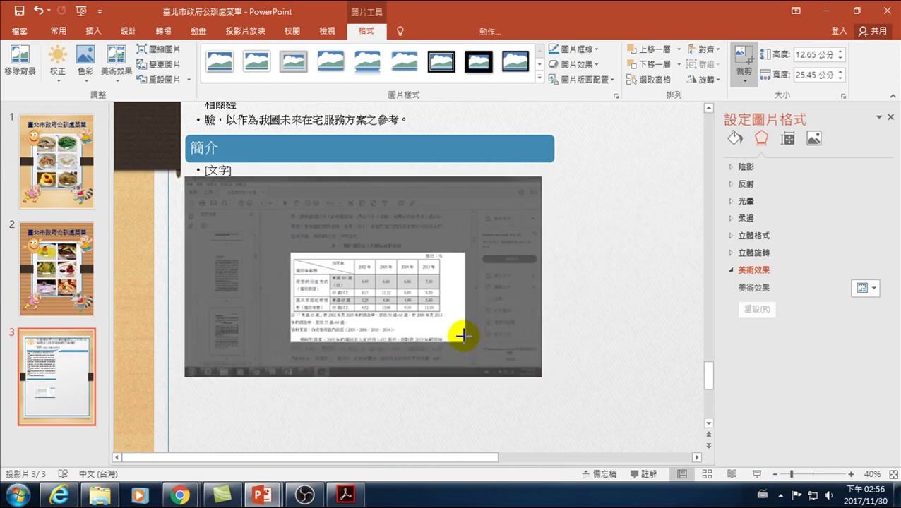
{"action": "left_click_drag", "start_coordinate": [446, 333], "coordinate": [444, 331]}
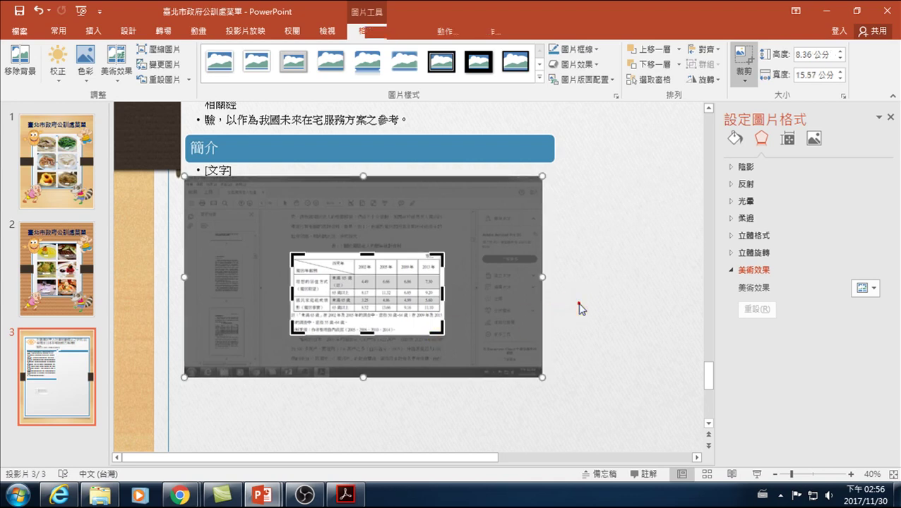
{"action": "left_click", "coordinate": [580, 304]}
Step: Move the table picture under 簡介 and enlarge it to 36.23 × 19.44 cm
{"action": "left_click", "coordinate": [360, 294]}
{"action": "left_click_drag", "start_coordinate": [377, 292], "coordinate": [281, 206]}
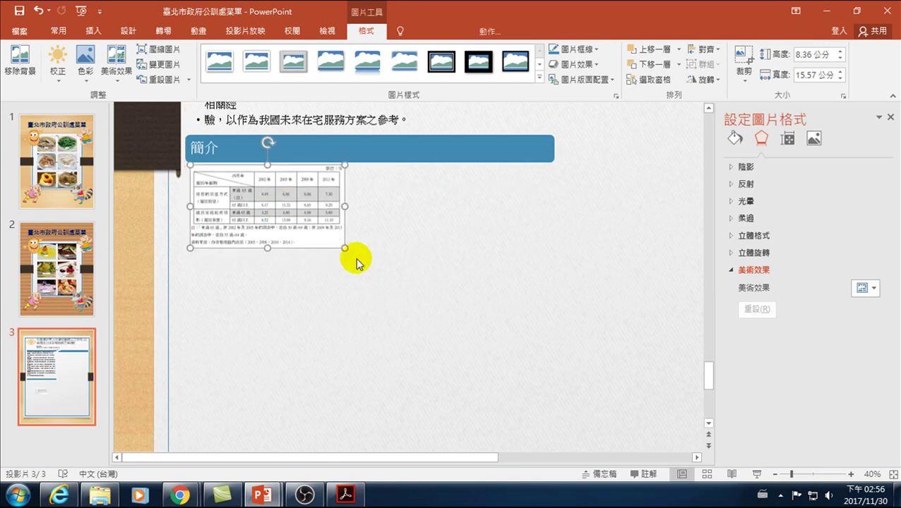
{"action": "left_click_drag", "start_coordinate": [345, 247], "coordinate": [543, 335]}
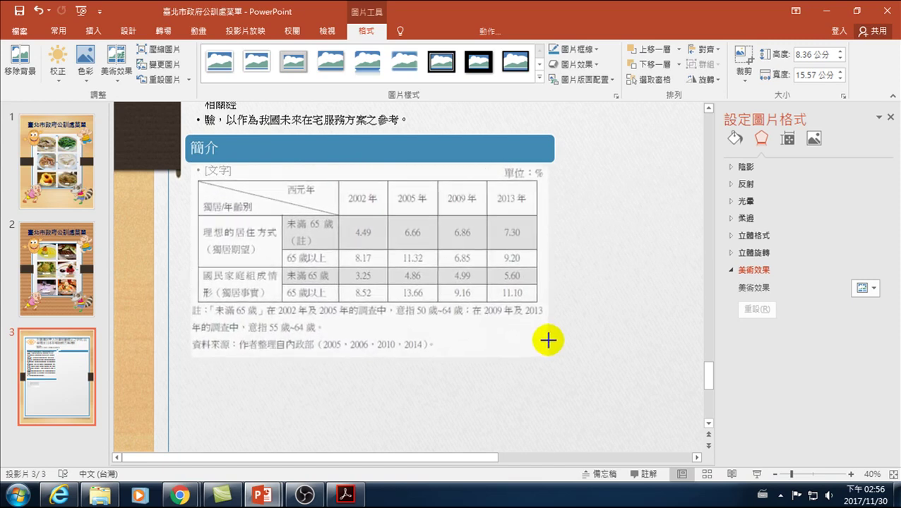
{"action": "left_click_drag", "start_coordinate": [543, 336], "coordinate": [547, 337]}
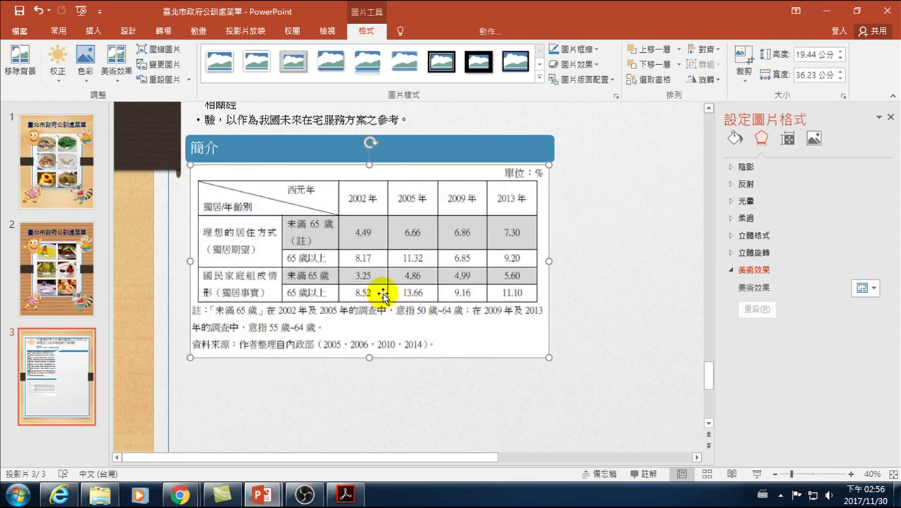
{"action": "left_click", "coordinate": [893, 474]}
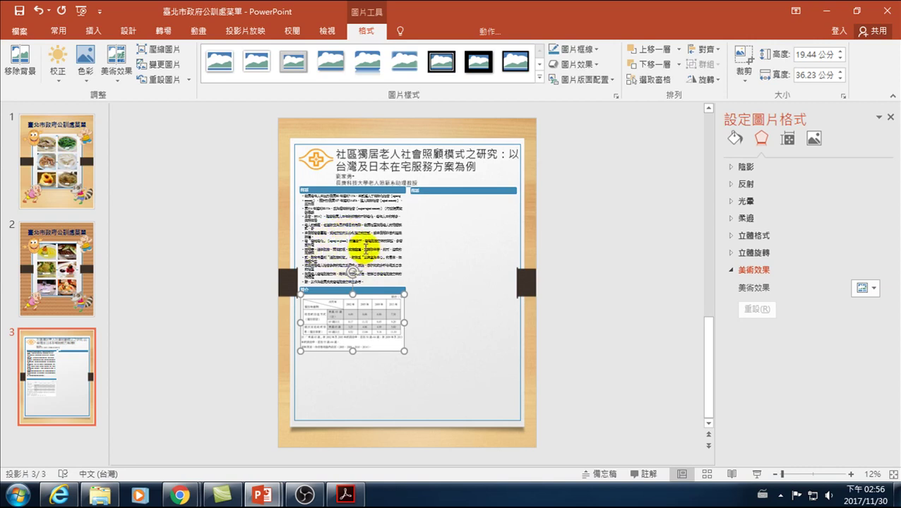
Step: In the SmartArt text pane, clear the [文字] placeholder under 簡介 and add empty bullets
{"action": "left_click", "coordinate": [322, 368]}
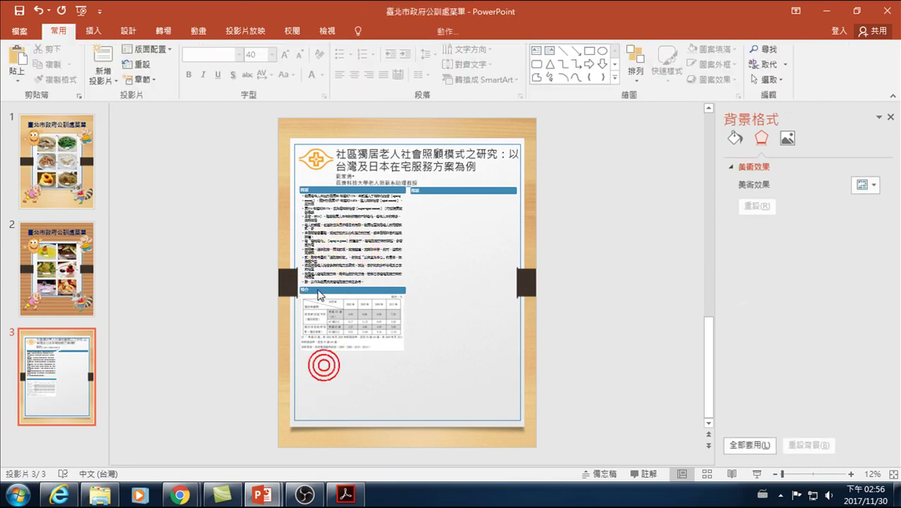
{"action": "left_click", "coordinate": [317, 291]}
{"action": "left_click_drag", "start_coordinate": [283, 224], "coordinate": [282, 270]}
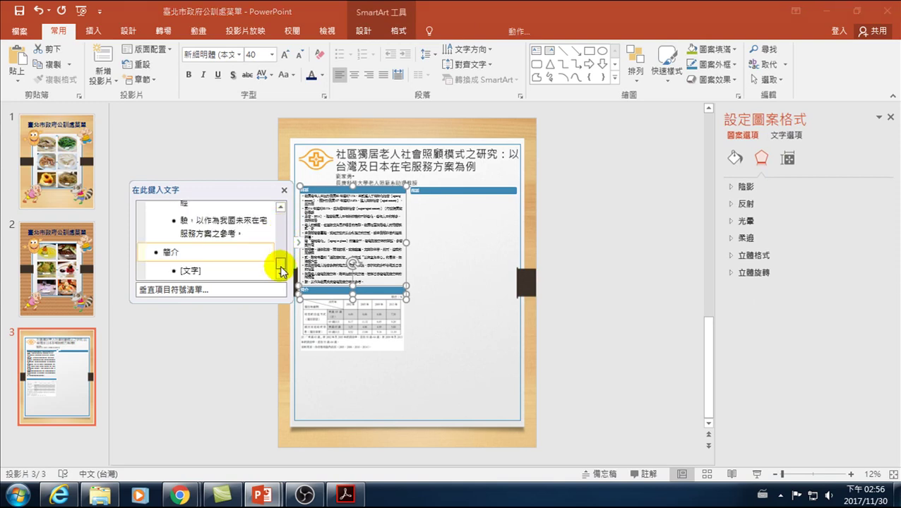
{"action": "left_click", "coordinate": [204, 269]}
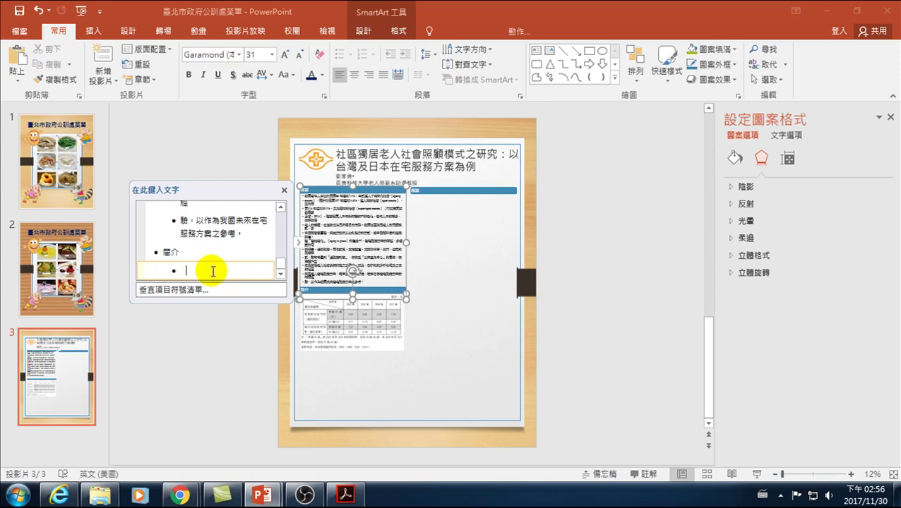
{"action": "key", "text": "Return"}
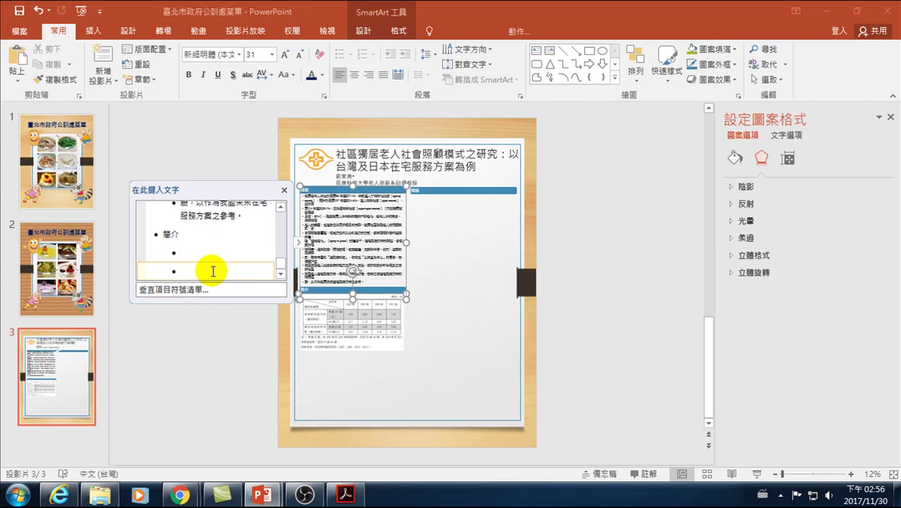
{"action": "key", "text": "Return"}
{"action": "key", "text": "Return"}
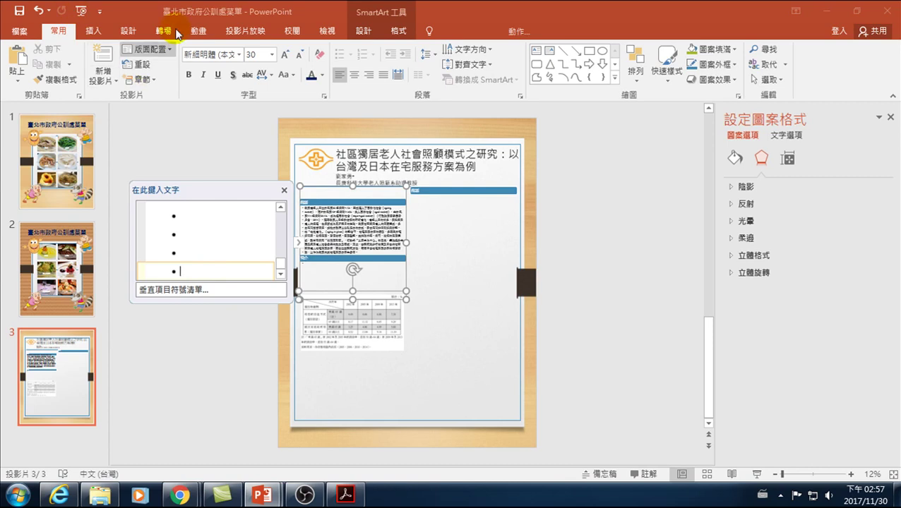
{"action": "left_click", "coordinate": [362, 36]}
Step: Promote the last bullet into a new 材料與方法 heading with a demoted empty bullet beneath
{"action": "left_click", "coordinate": [95, 51]}
{"action": "left_click", "coordinate": [183, 267]}
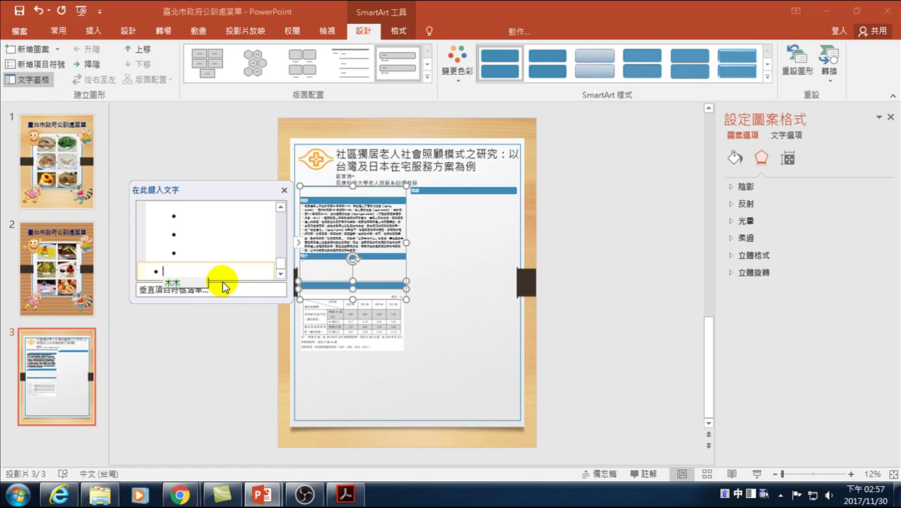
{"action": "type", "text": "材料與方"}
{"action": "key", "text": "Return"}
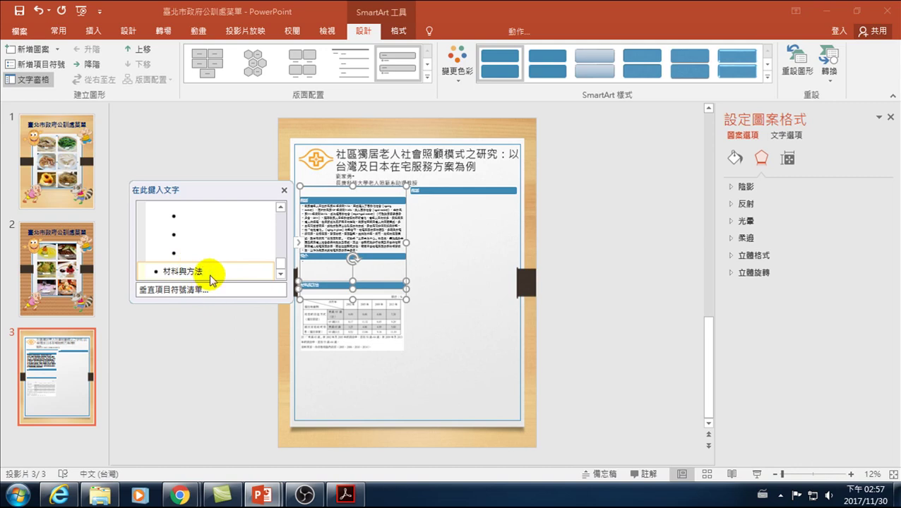
{"action": "left_click", "coordinate": [83, 65]}
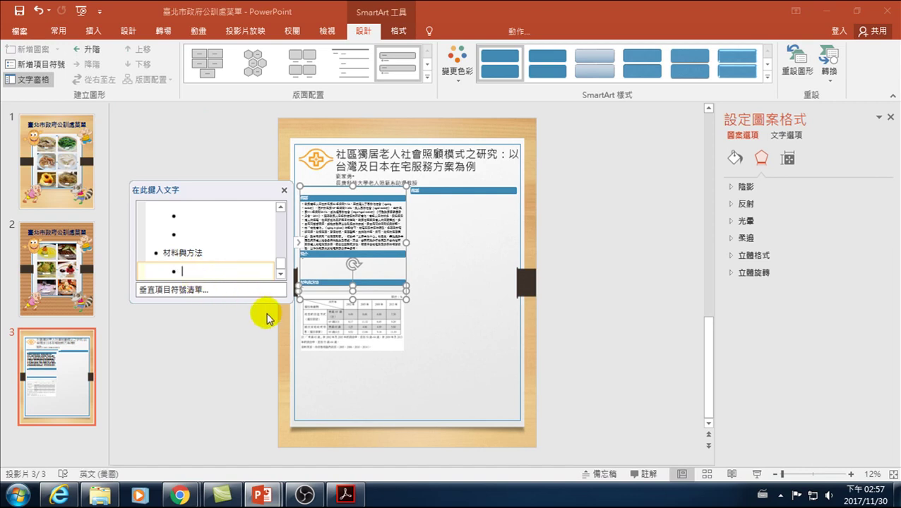
Step: Stretch the SmartArt further down the poster from its bottom edge
{"action": "left_click", "coordinate": [208, 233]}
{"action": "left_click", "coordinate": [599, 371]}
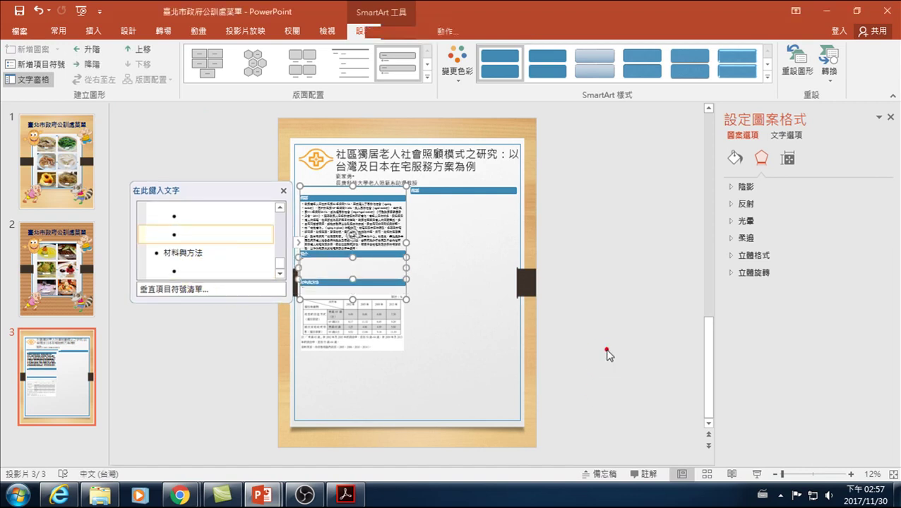
{"action": "left_click", "coordinate": [332, 265]}
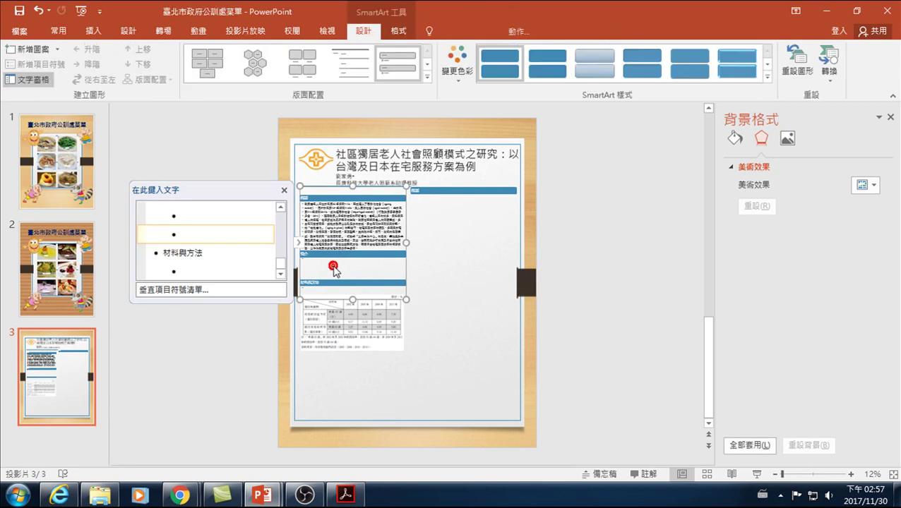
{"action": "left_click_drag", "start_coordinate": [353, 300], "coordinate": [348, 419]}
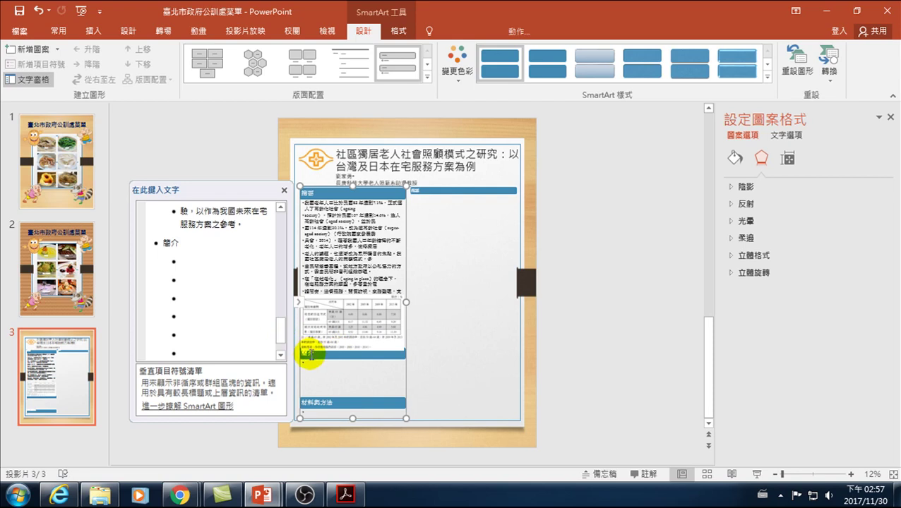
Step: Delete one of the empty bullets under 簡介 in the SmartArt text pane
{"action": "left_click", "coordinate": [192, 322]}
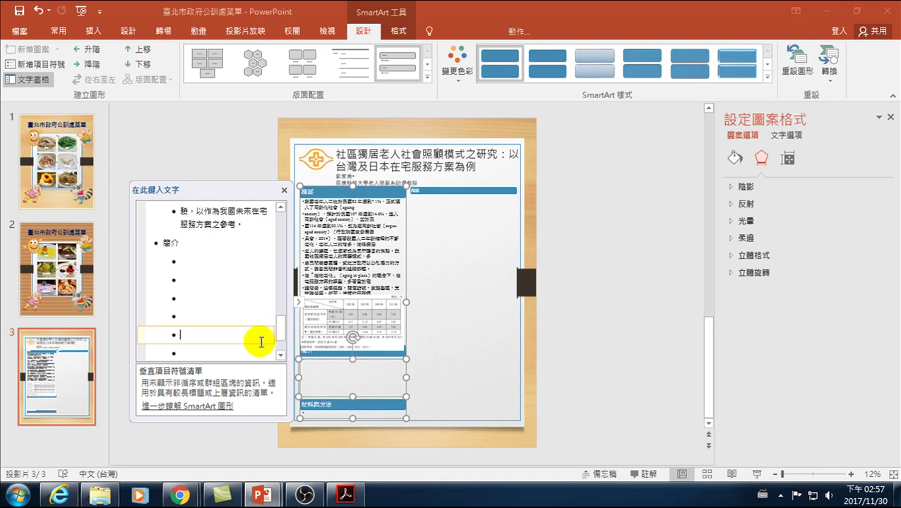
{"action": "scroll", "coordinate": [221, 322], "scroll_direction": "down", "scroll_amount": 1}
{"action": "scroll", "coordinate": [222, 325], "scroll_direction": "down", "scroll_amount": 1}
{"action": "scroll", "coordinate": [222, 325], "scroll_direction": "up", "scroll_amount": 2}
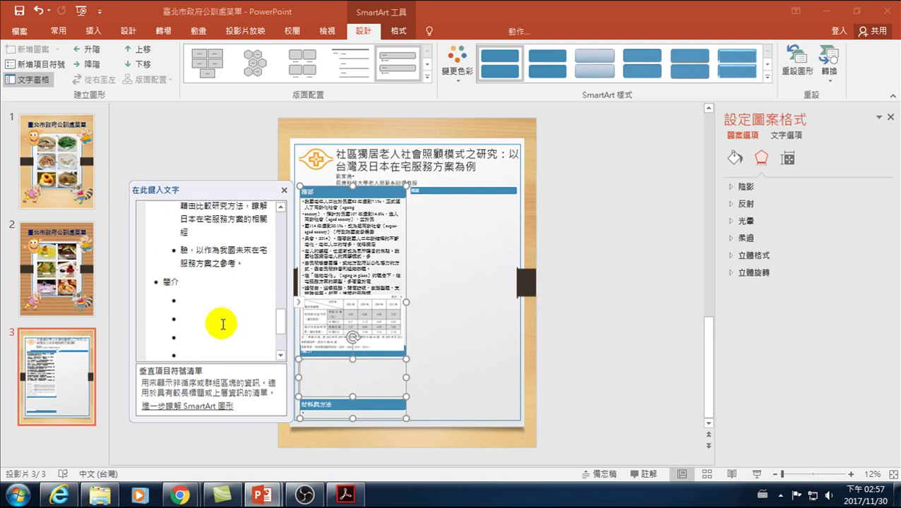
{"action": "scroll", "coordinate": [205, 298], "scroll_direction": "up", "scroll_amount": 1}
{"action": "scroll", "coordinate": [206, 298], "scroll_direction": "down", "scroll_amount": 1}
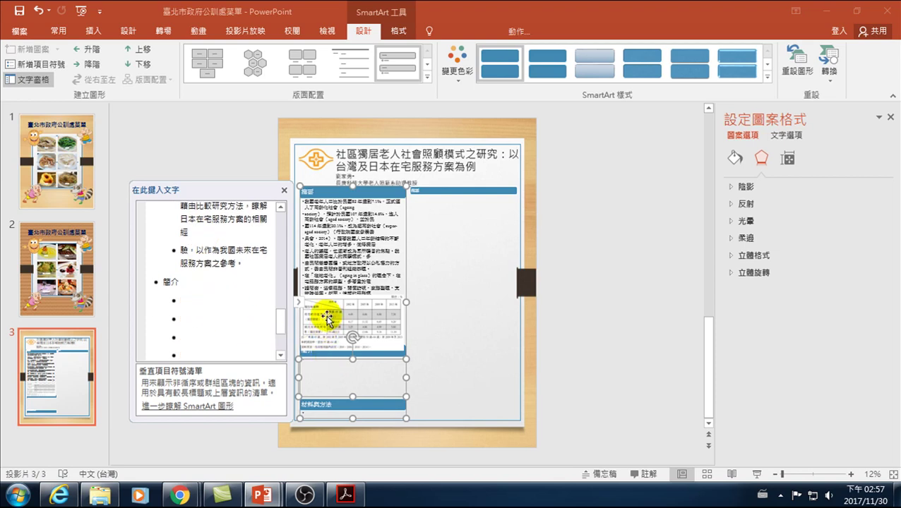
{"action": "left_click", "coordinate": [193, 297]}
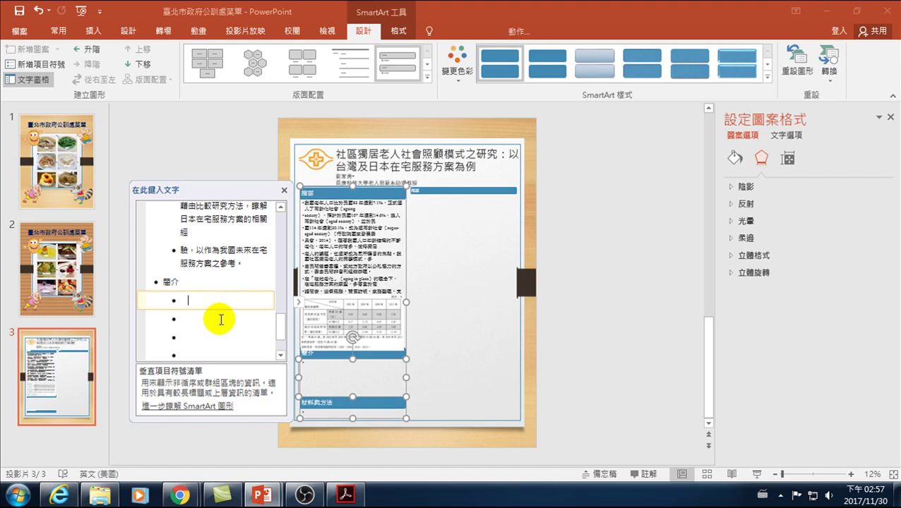
{"action": "key", "text": "Delete"}
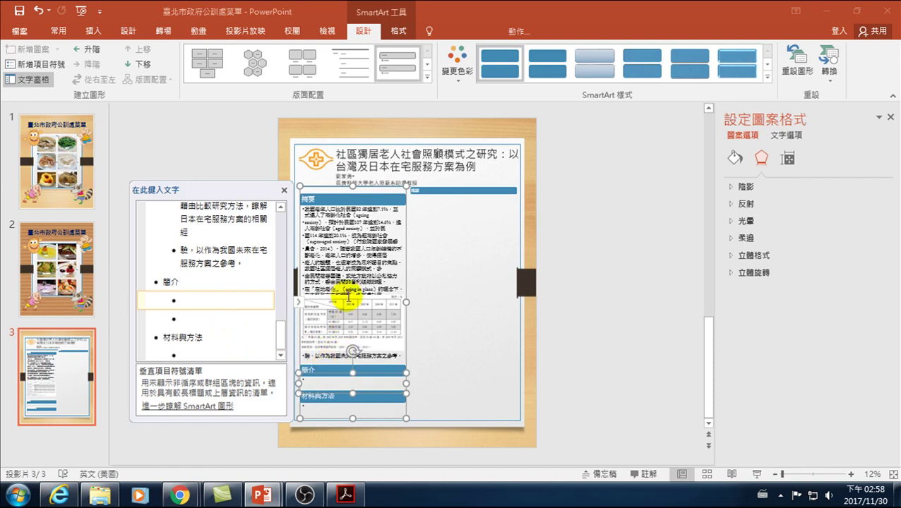
Step: Shorten the 摘要 section by dragging its bottom edge up
{"action": "left_click", "coordinate": [343, 242]}
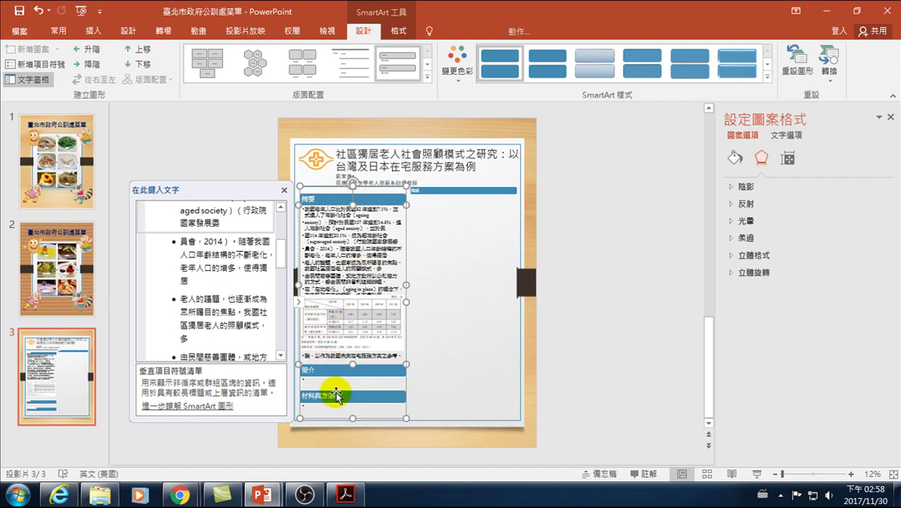
{"action": "left_click", "coordinate": [350, 413]}
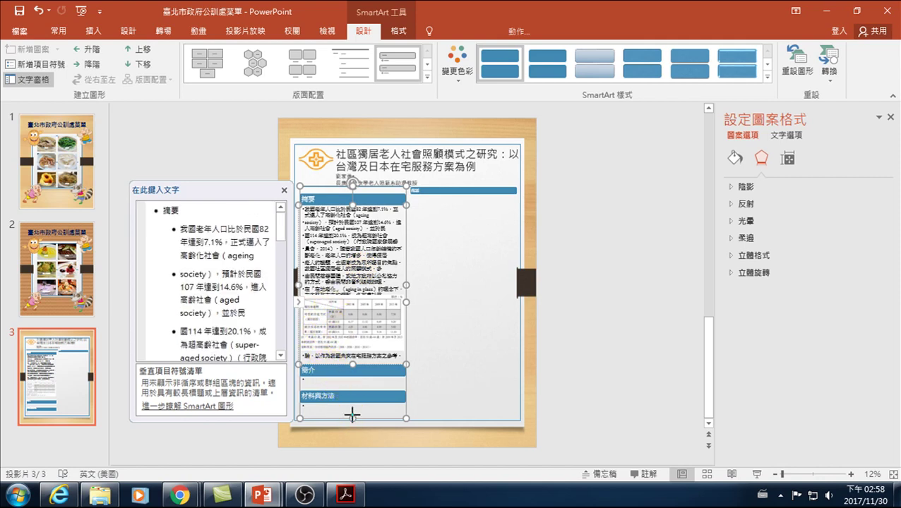
{"action": "left_click_drag", "start_coordinate": [357, 331], "coordinate": [353, 307]}
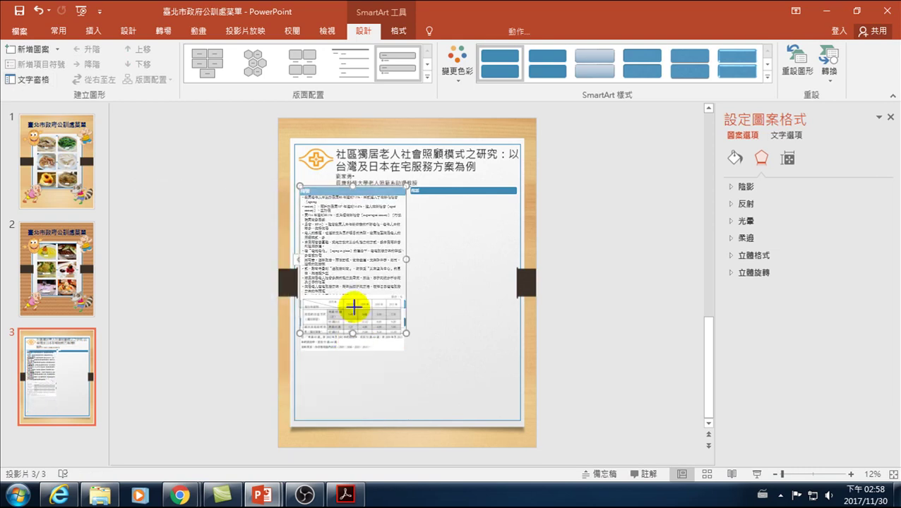
Step: Delete the text from 簡介's sub-bullet through 材料與方法 in the SmartArt outline
{"action": "left_click", "coordinate": [210, 263]}
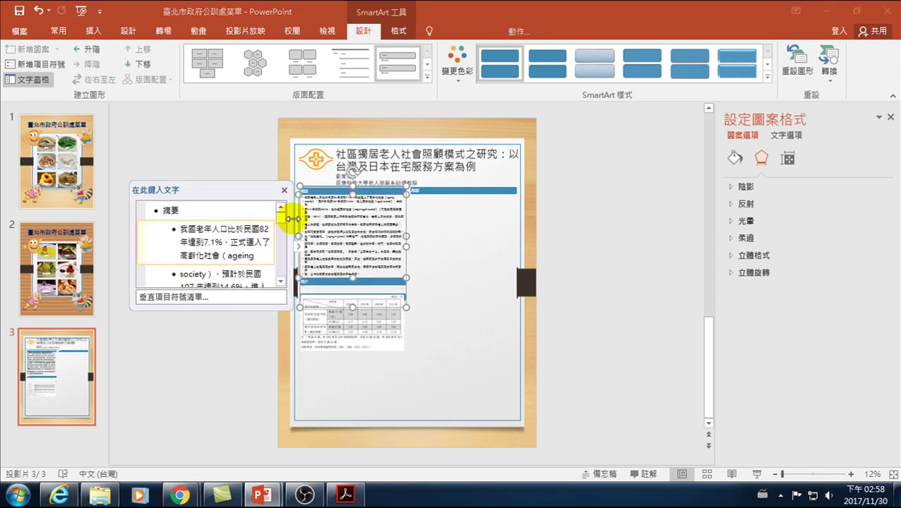
{"action": "left_click_drag", "start_coordinate": [283, 222], "coordinate": [291, 279]}
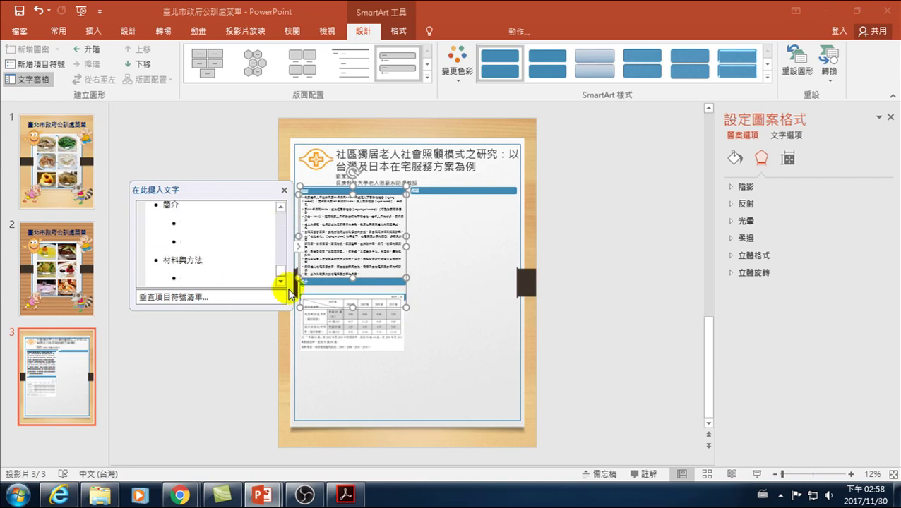
{"action": "left_click", "coordinate": [185, 275]}
{"action": "left_click", "coordinate": [185, 220]}
{"action": "left_click", "coordinate": [201, 277], "text": "shift"}
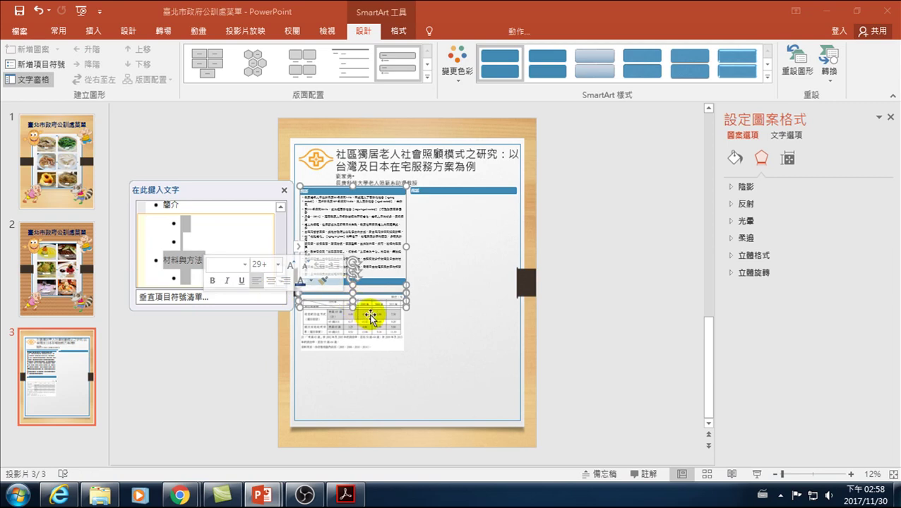
{"action": "key", "text": "Delete"}
{"action": "left_click", "coordinate": [182, 353]}
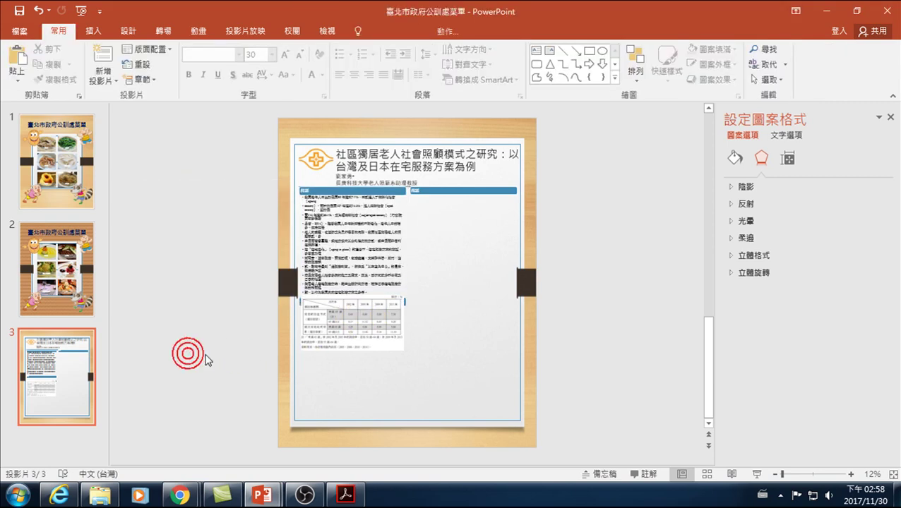
Step: Move the table picture below the 簡介 header and paste a header bar copy beneath it
{"action": "left_click", "coordinate": [346, 321]}
{"action": "left_click_drag", "start_coordinate": [346, 319], "coordinate": [348, 340]}
{"action": "left_click", "coordinate": [215, 363]}
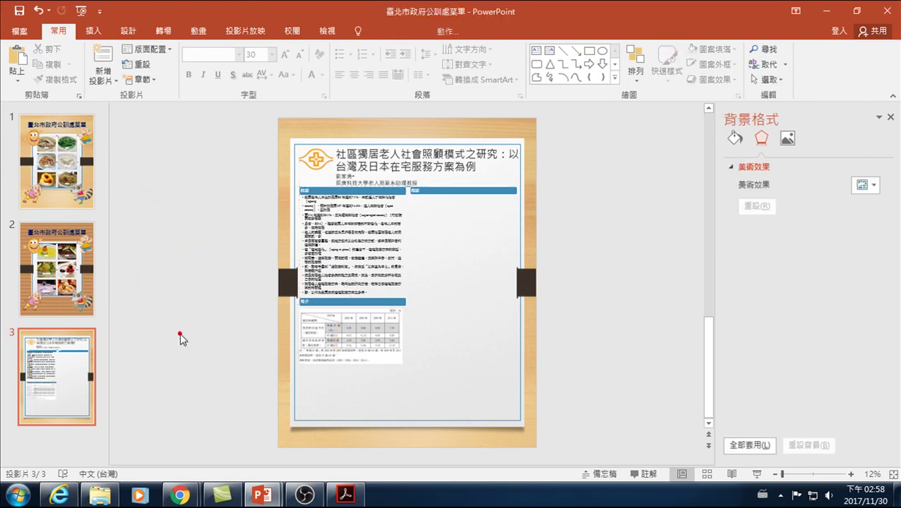
{"action": "key", "text": "ctrl+v"}
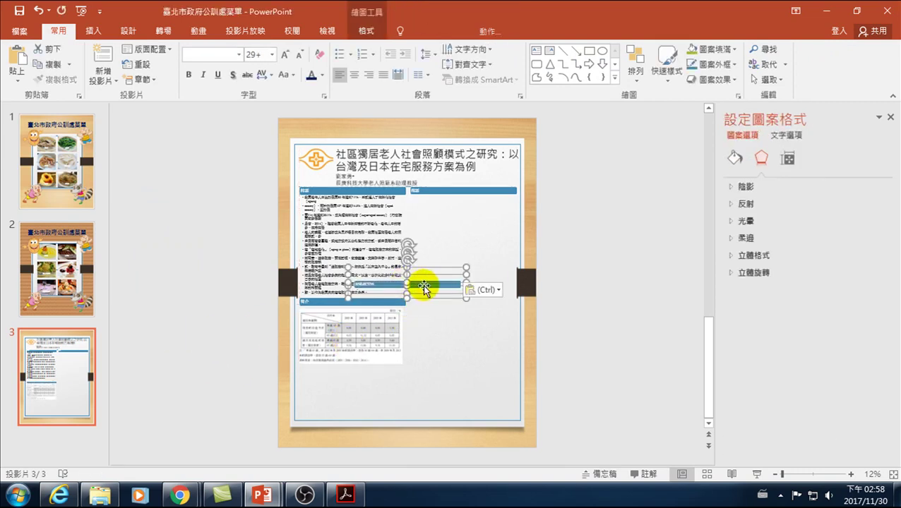
{"action": "mouse_move", "coordinate": [426, 286]}
{"action": "left_mouse_down"}
{"action": "mouse_move", "coordinate": [424, 348]}
{"action": "mouse_move", "coordinate": [368, 386]}
{"action": "mouse_move", "coordinate": [371, 373]}
{"action": "left_mouse_up"}
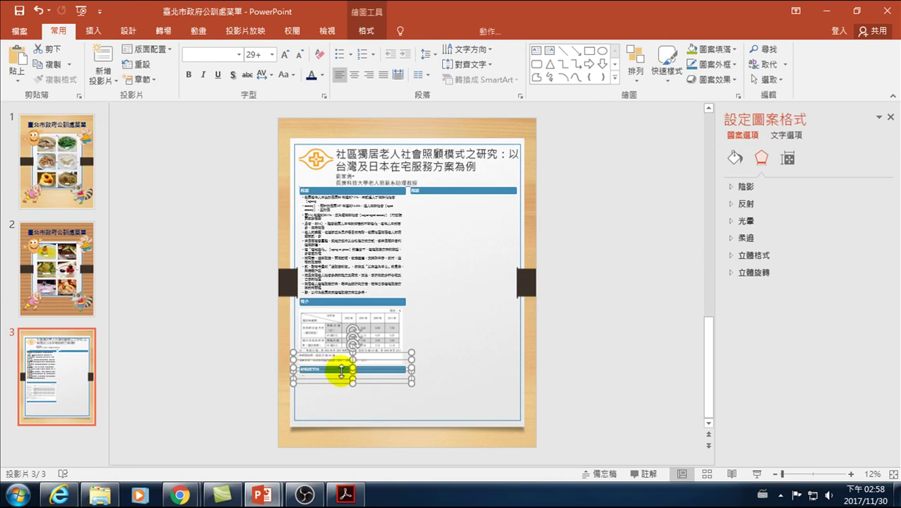
Step: Insert a Vertical Bullet List SmartArt graphic from the List layouts
{"action": "left_click", "coordinate": [241, 338]}
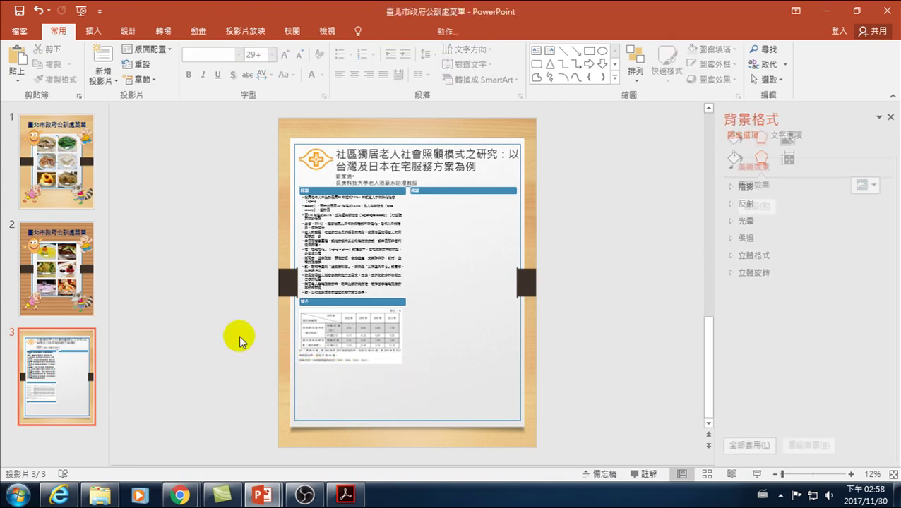
{"action": "left_click", "coordinate": [95, 31]}
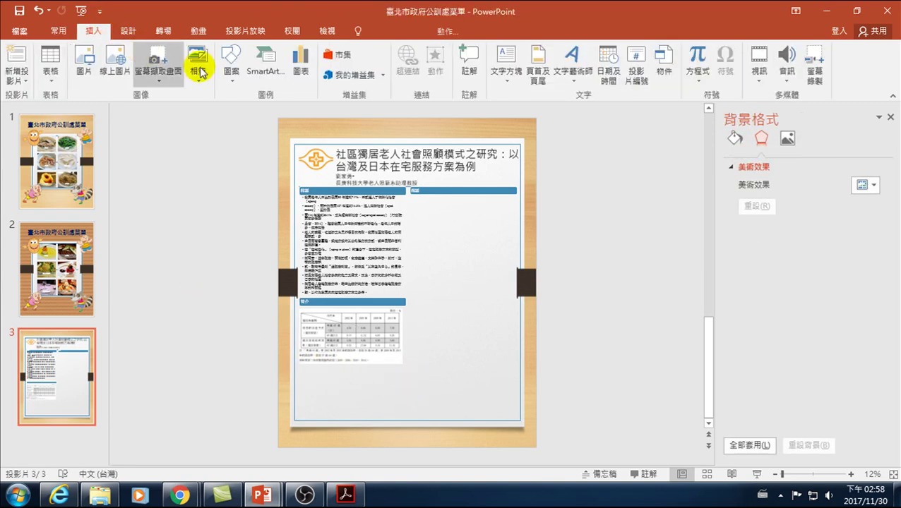
{"action": "left_click", "coordinate": [261, 67]}
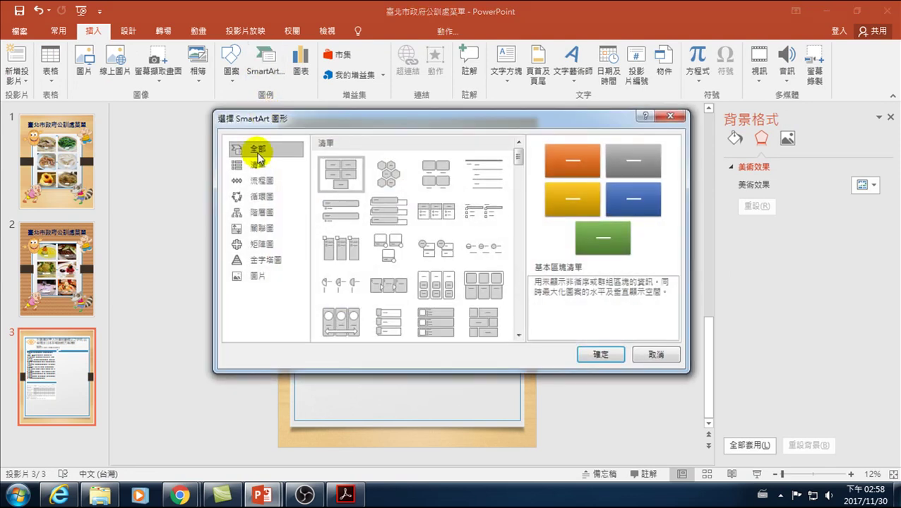
{"action": "left_click", "coordinate": [335, 209]}
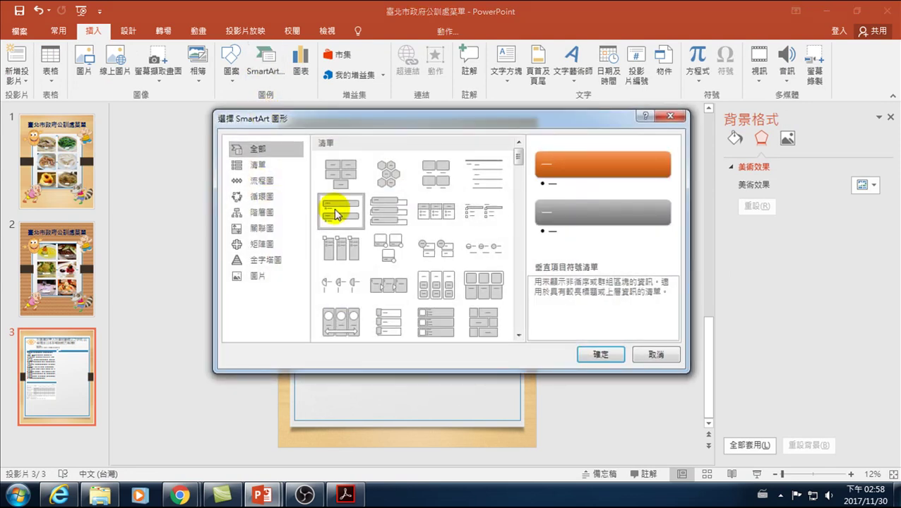
{"action": "left_click", "coordinate": [258, 164]}
{"action": "left_click", "coordinate": [336, 196]}
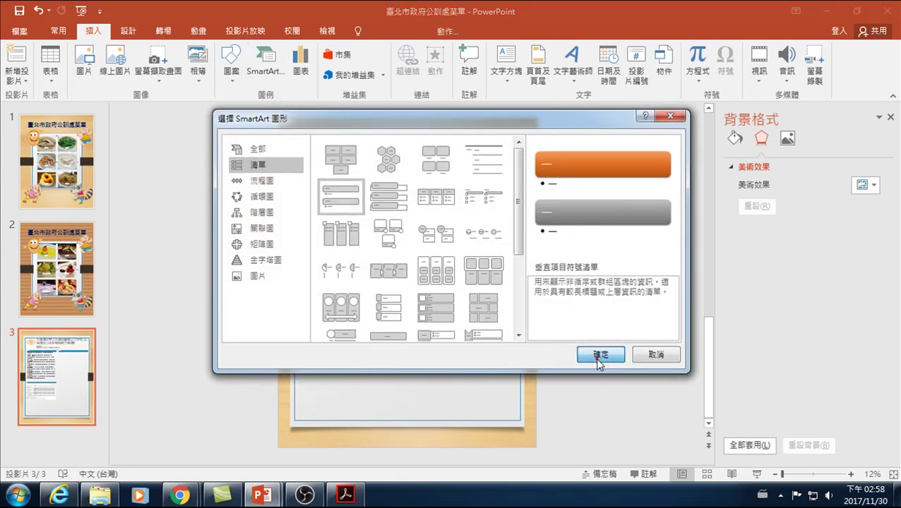
{"action": "left_click", "coordinate": [599, 356]}
Step: Paste 材料與方法 into the new SmartArt's outline and delete the empty first bullet
{"action": "left_click", "coordinate": [198, 248]}
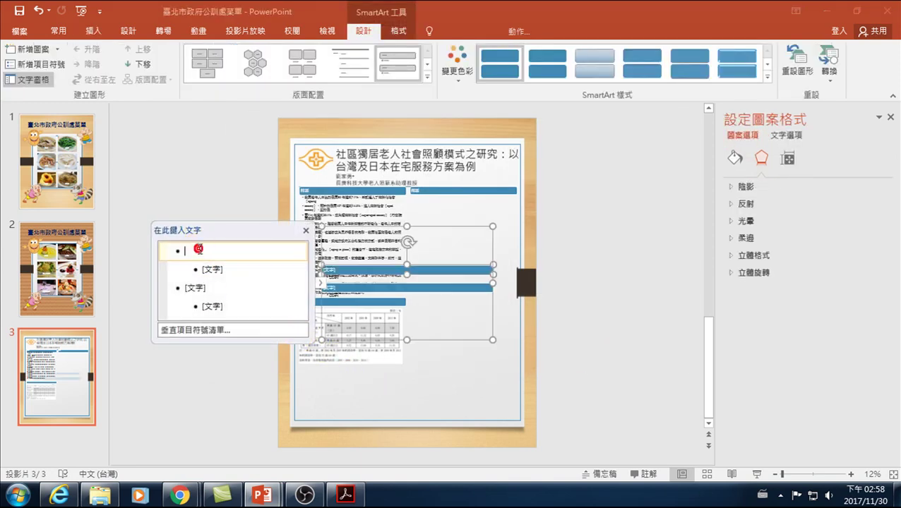
{"action": "type", "text": "dd"}
{"action": "key", "text": "ctrl+v"}
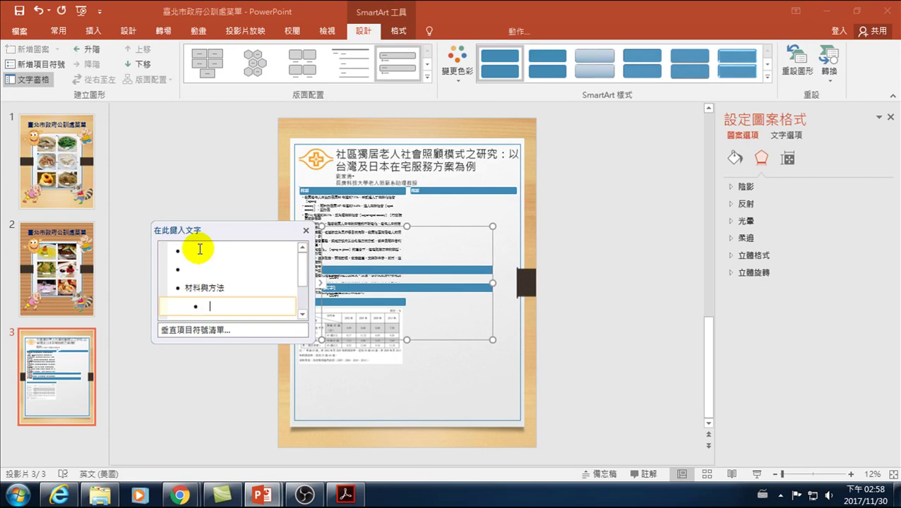
{"action": "key", "text": "BackSpace"}
{"action": "left_click", "coordinate": [200, 249]}
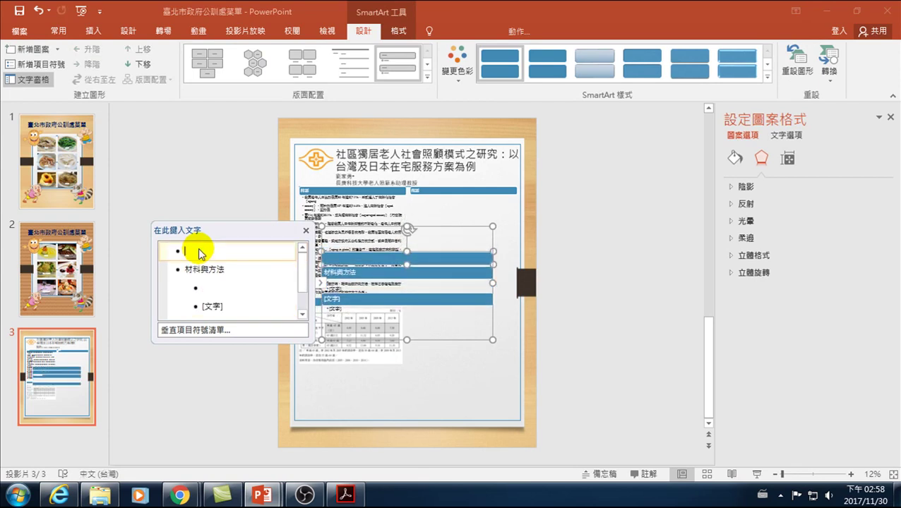
{"action": "key", "text": "Delete"}
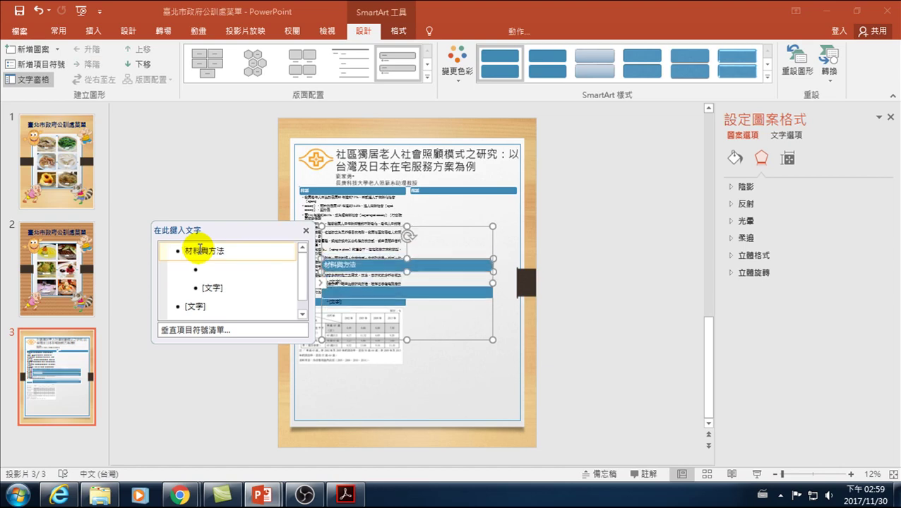
{"action": "left_click", "coordinate": [206, 269]}
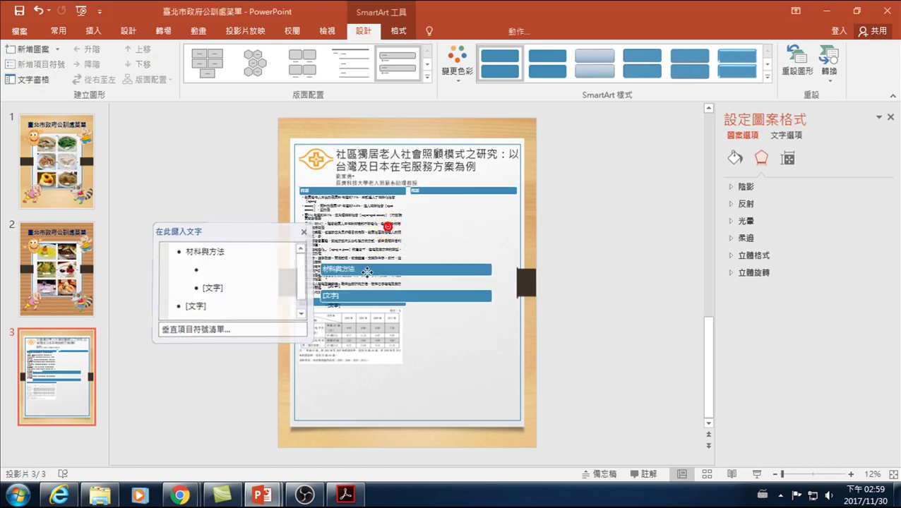
Step: Move the SmartArt toward the slide bottom and remove a stray character from its second bullet
{"action": "left_click_drag", "start_coordinate": [389, 230], "coordinate": [366, 333]}
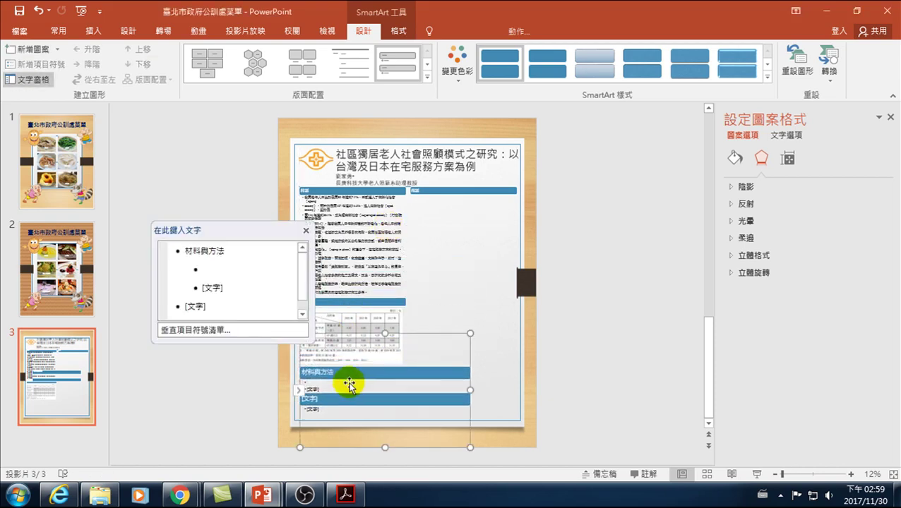
{"action": "left_click", "coordinate": [195, 402]}
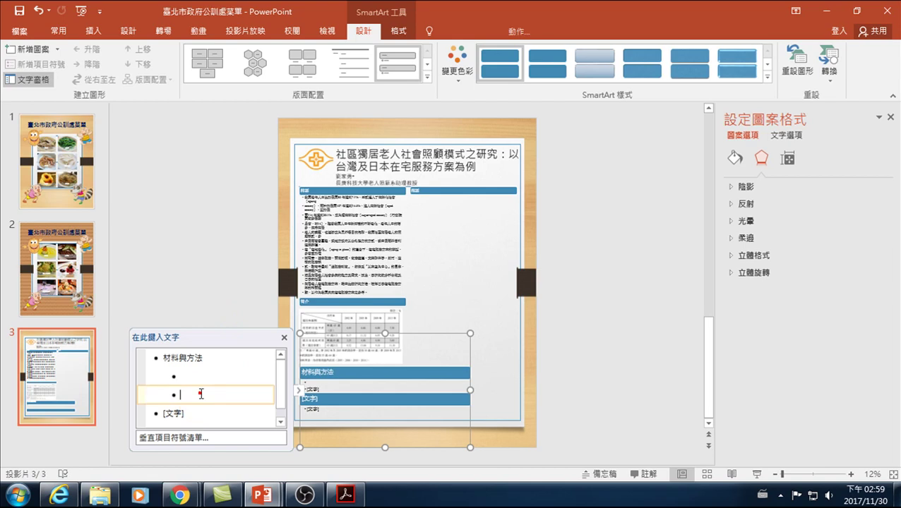
{"action": "left_click", "coordinate": [193, 414]}
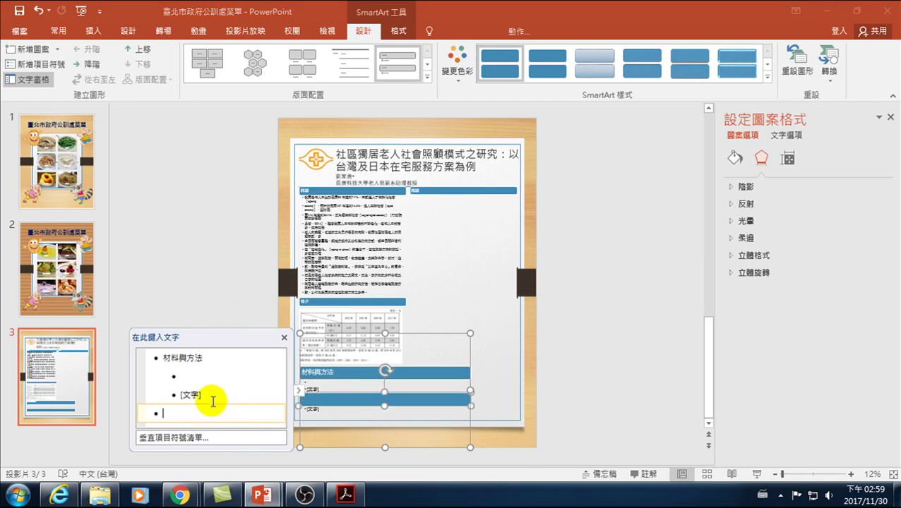
{"action": "left_click", "coordinate": [204, 393]}
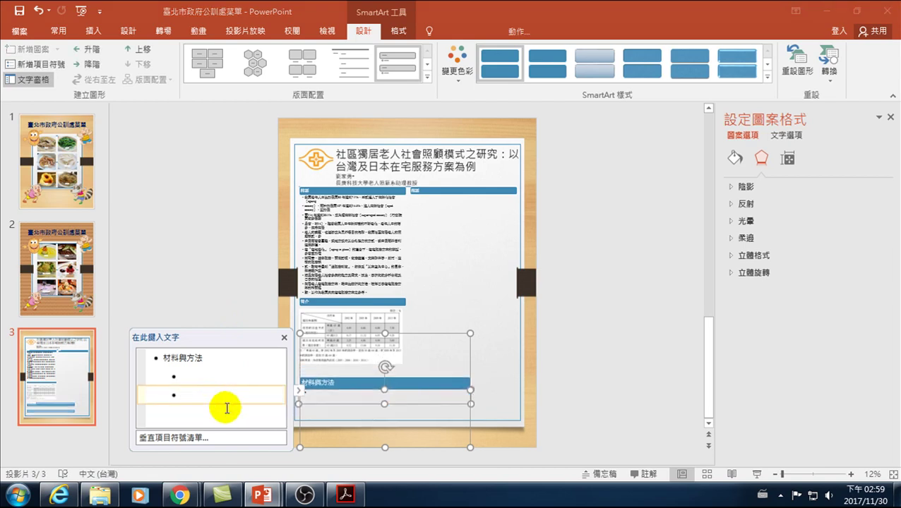
{"action": "left_click", "coordinate": [182, 375]}
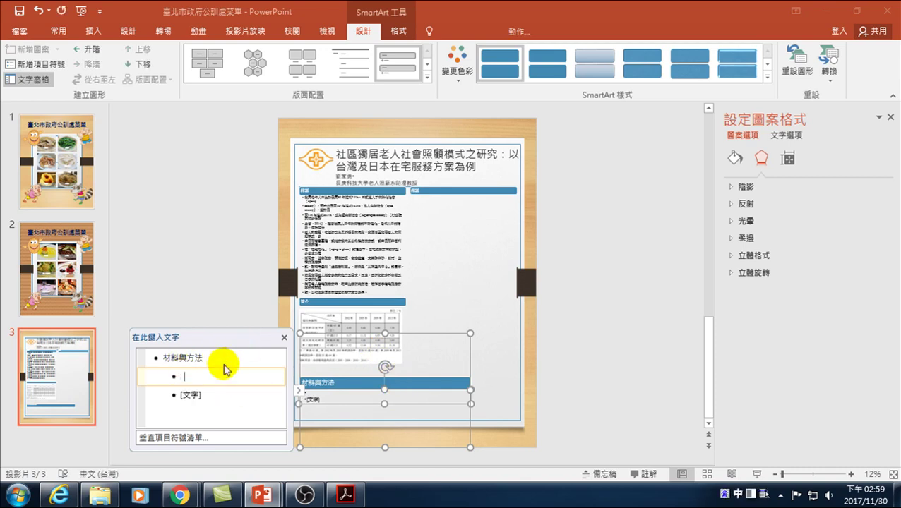
{"action": "type", "text": "\\"}
{"action": "key", "text": "BackSpace"}
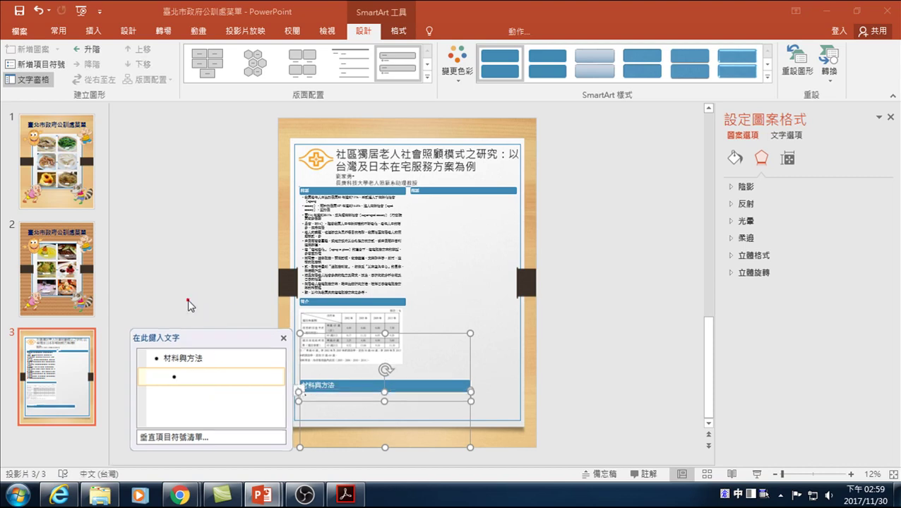
Step: Narrow the 材料與方法 SmartArt to the left column width and place it under the table
{"action": "left_click", "coordinate": [328, 398]}
{"action": "left_click", "coordinate": [342, 382]}
{"action": "left_click_drag", "start_coordinate": [470, 390], "coordinate": [405, 396]}
{"action": "left_click_drag", "start_coordinate": [349, 389], "coordinate": [350, 372]}
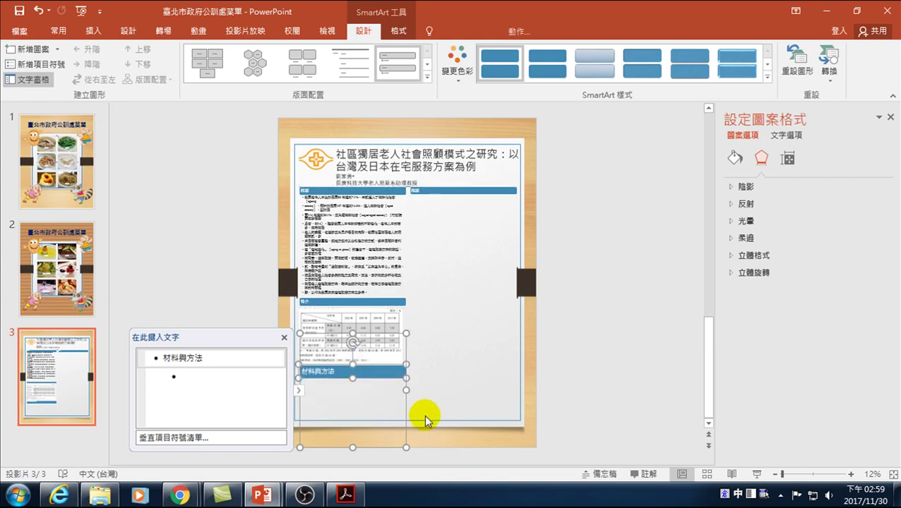
{"action": "left_click", "coordinate": [650, 319]}
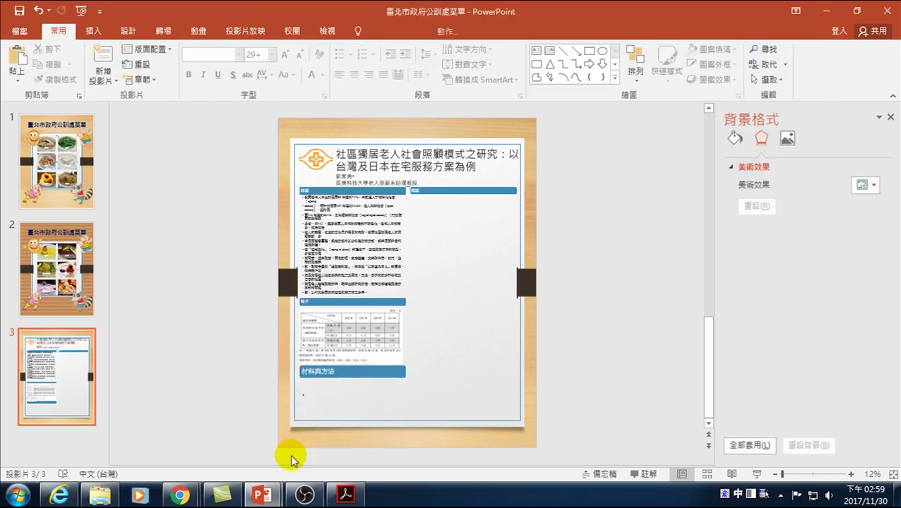
Step: Bring the source paper PDF to the front in Acrobat and scroll down through it
{"action": "left_click", "coordinate": [340, 496]}
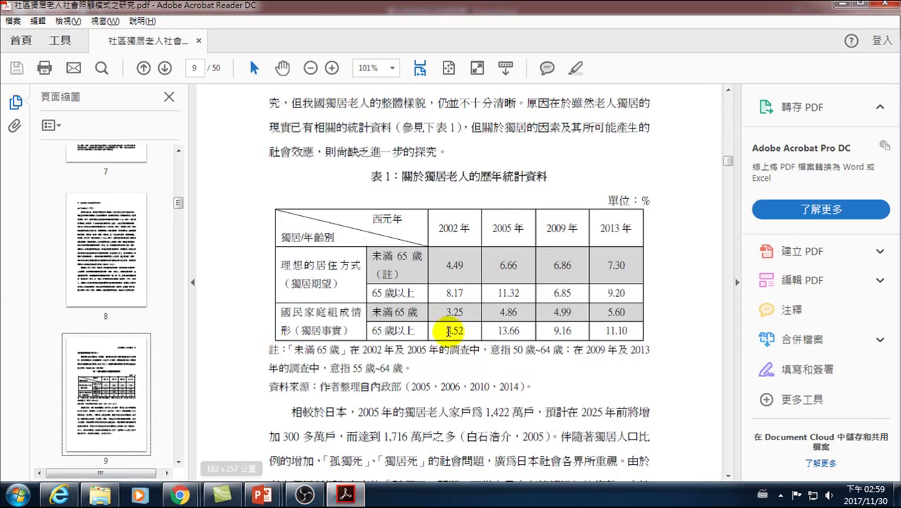
{"action": "scroll", "coordinate": [424, 356], "scroll_direction": "down", "scroll_amount": 5}
{"action": "scroll", "coordinate": [405, 360], "scroll_direction": "down", "scroll_amount": 5}
{"action": "scroll", "coordinate": [405, 360], "scroll_direction": "down", "scroll_amount": 5}
{"action": "scroll", "coordinate": [374, 337], "scroll_direction": "down", "scroll_amount": 5}
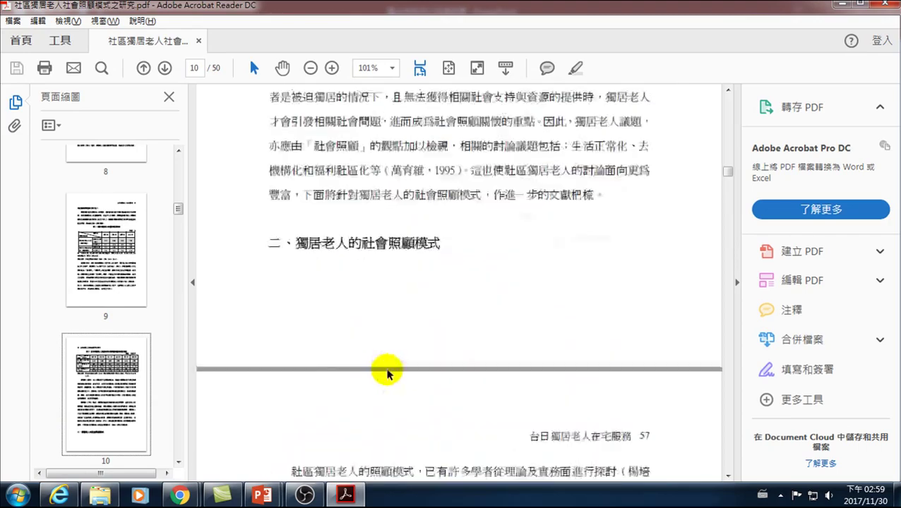
{"action": "scroll", "coordinate": [386, 370], "scroll_direction": "down", "scroll_amount": 5}
{"action": "scroll", "coordinate": [372, 389], "scroll_direction": "down", "scroll_amount": 5}
{"action": "scroll", "coordinate": [381, 374], "scroll_direction": "down", "scroll_amount": 5}
{"action": "scroll", "coordinate": [389, 372], "scroll_direction": "down", "scroll_amount": 5}
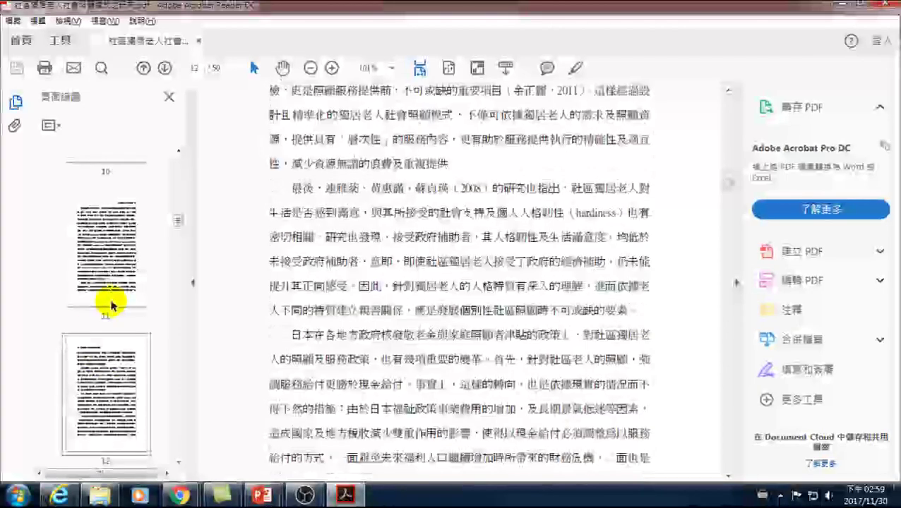
{"action": "scroll", "coordinate": [109, 383], "scroll_direction": "down", "scroll_amount": 2}
Step: Step through the page thumbnails from page 13 to page 19 with the research methods
{"action": "left_click", "coordinate": [99, 294]}
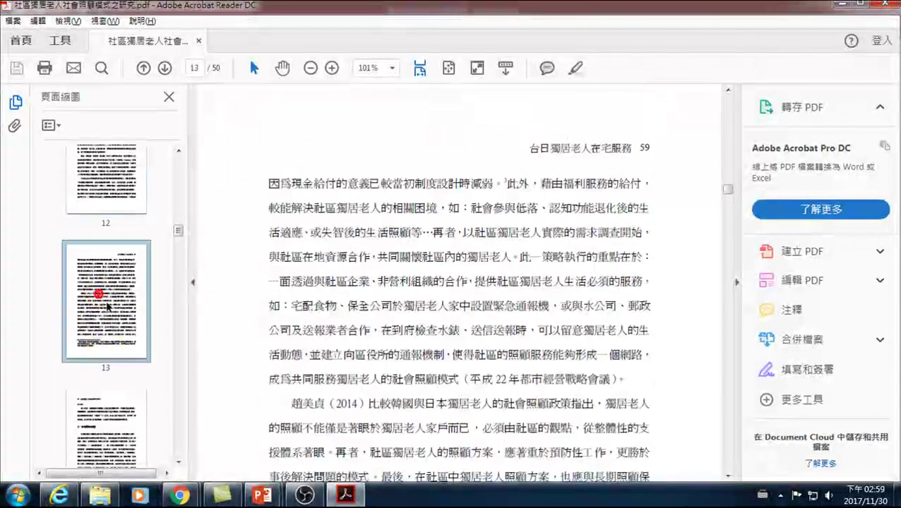
{"action": "scroll", "coordinate": [111, 316], "scroll_direction": "down", "scroll_amount": 4}
{"action": "left_click", "coordinate": [111, 318]}
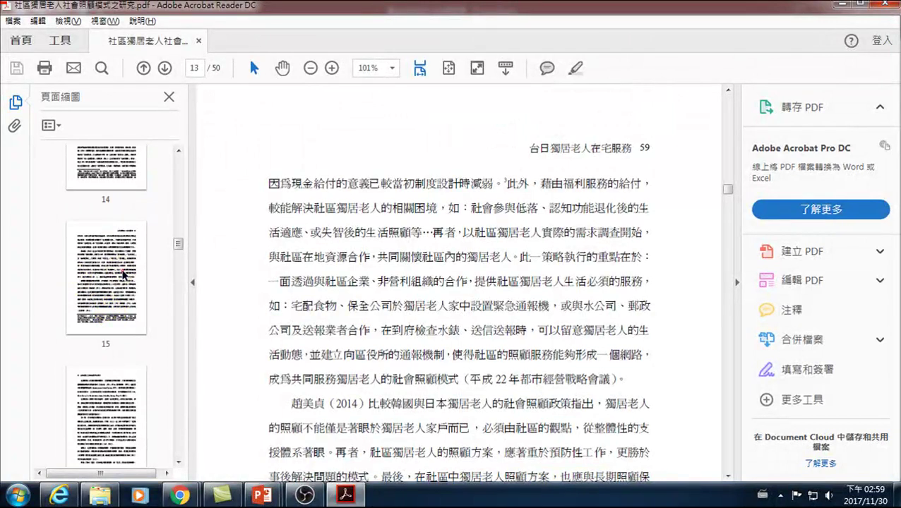
{"action": "scroll", "coordinate": [109, 318], "scroll_direction": "down", "scroll_amount": 2}
{"action": "left_click", "coordinate": [105, 321]}
{"action": "scroll", "coordinate": [106, 323], "scroll_direction": "down", "scroll_amount": 2}
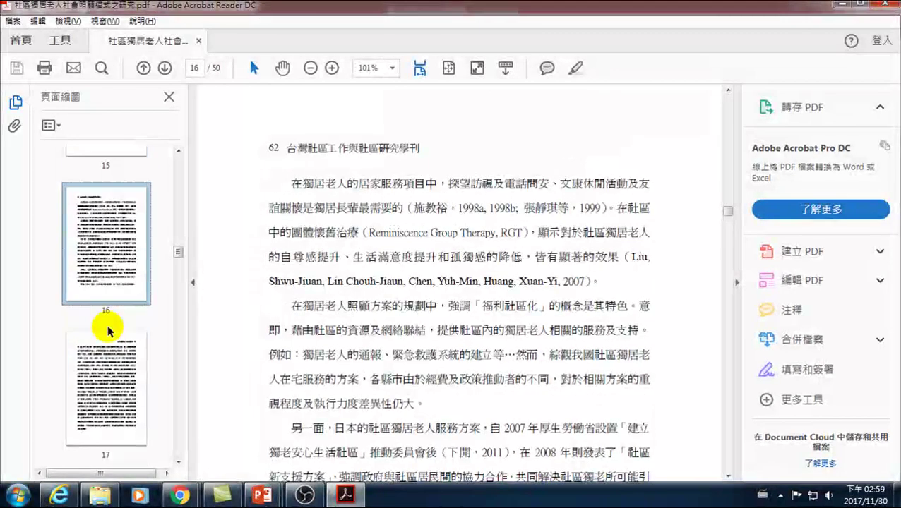
{"action": "left_click", "coordinate": [104, 346]}
{"action": "scroll", "coordinate": [105, 357], "scroll_direction": "down", "scroll_amount": 2}
{"action": "scroll", "coordinate": [108, 339], "scroll_direction": "down", "scroll_amount": 2}
{"action": "left_click", "coordinate": [112, 278]}
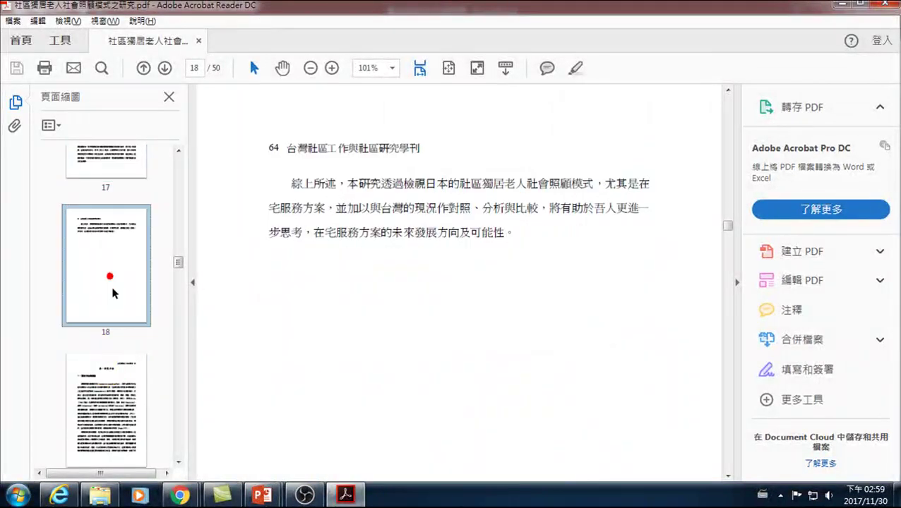
{"action": "left_click", "coordinate": [118, 381]}
Step: Scroll down to the Figure 1 framework diagram on page 20, then minimize Acrobat
{"action": "left_click_drag", "start_coordinate": [295, 232], "coordinate": [388, 233]}
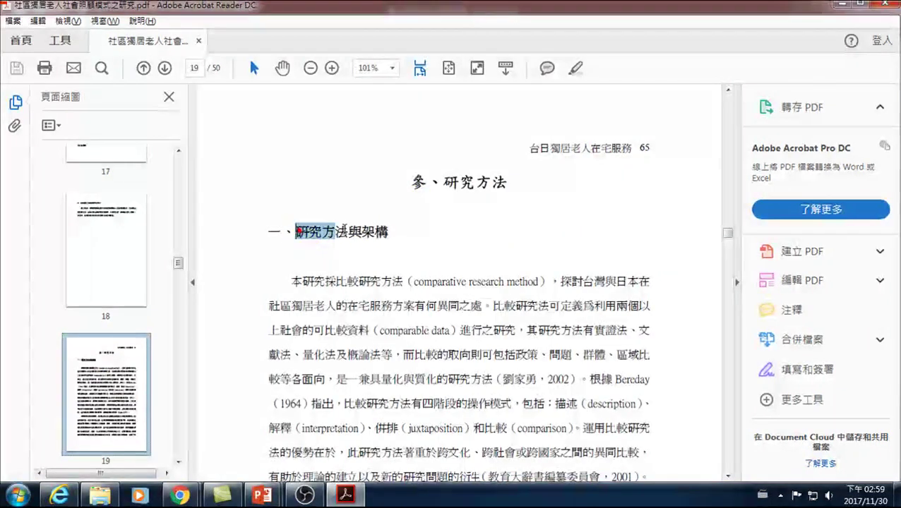
{"action": "scroll", "coordinate": [397, 322], "scroll_direction": "down", "scroll_amount": 3}
{"action": "scroll", "coordinate": [405, 339], "scroll_direction": "down", "scroll_amount": 5}
{"action": "scroll", "coordinate": [420, 358], "scroll_direction": "down", "scroll_amount": 5}
{"action": "scroll", "coordinate": [427, 349], "scroll_direction": "down", "scroll_amount": 3}
{"action": "scroll", "coordinate": [452, 311], "scroll_direction": "down", "scroll_amount": 1}
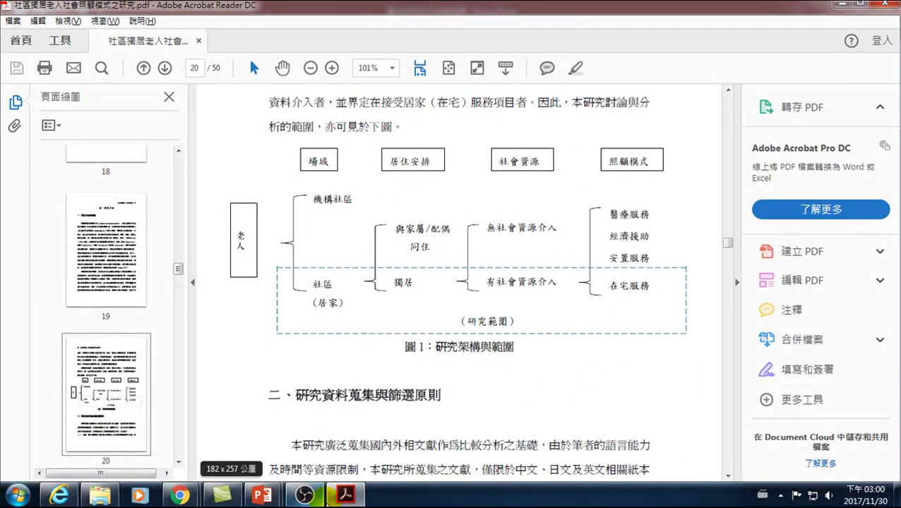
{"action": "left_click", "coordinate": [344, 497]}
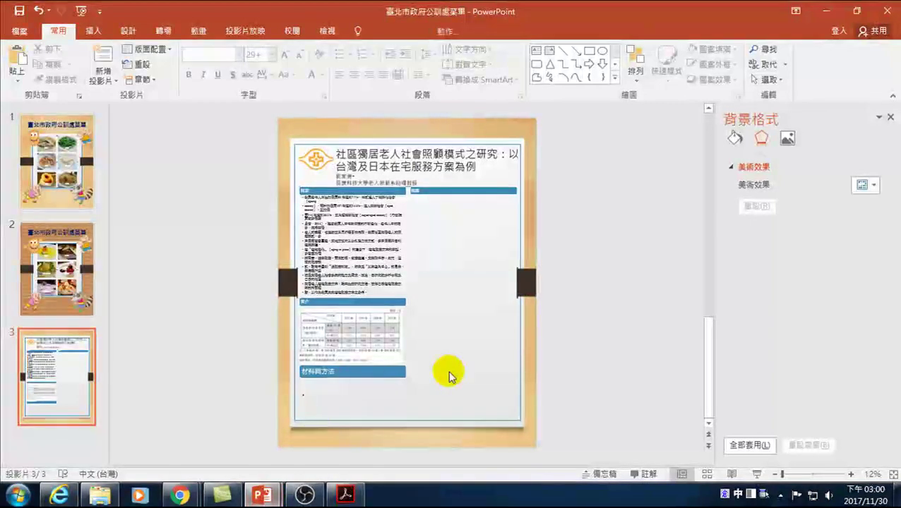
Step: Paste the captured screenshot and crop it down to just the research framework diagram
{"action": "key", "text": "ctrl+v"}
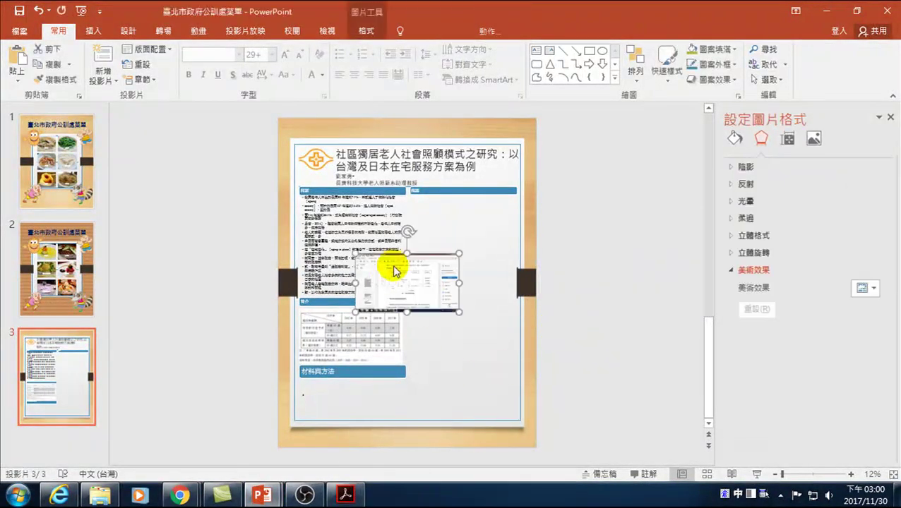
{"action": "double_click", "coordinate": [438, 279]}
{"action": "left_click", "coordinate": [873, 474]}
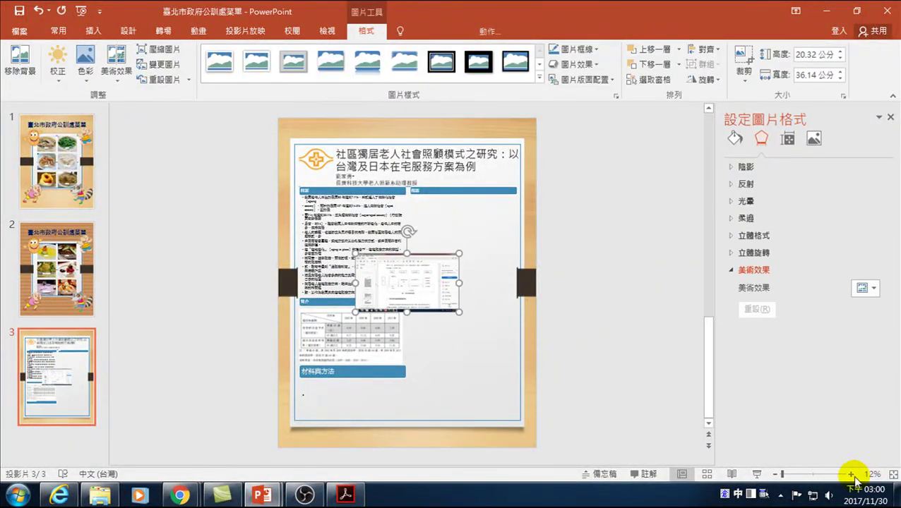
{"action": "left_click", "coordinate": [851, 474]}
{"action": "left_click", "coordinate": [851, 474]}
{"action": "left_click", "coordinate": [852, 474]}
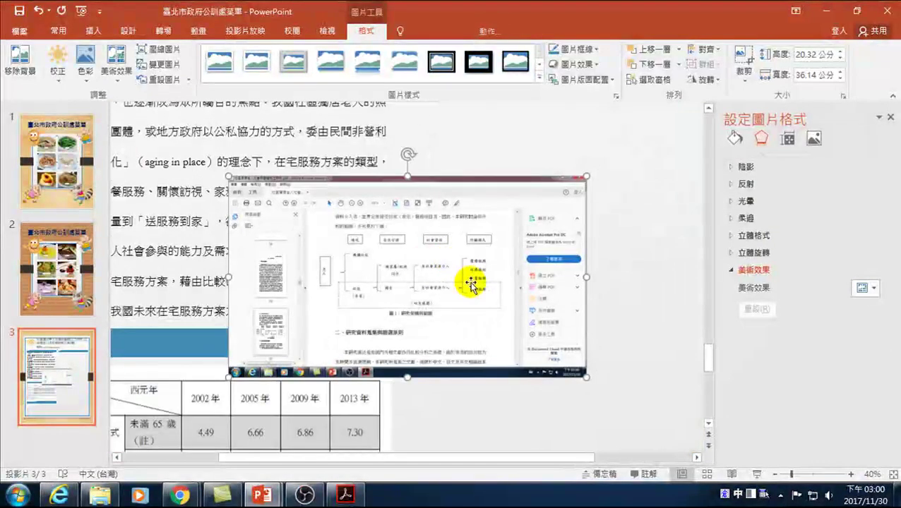
{"action": "left_click", "coordinate": [743, 55]}
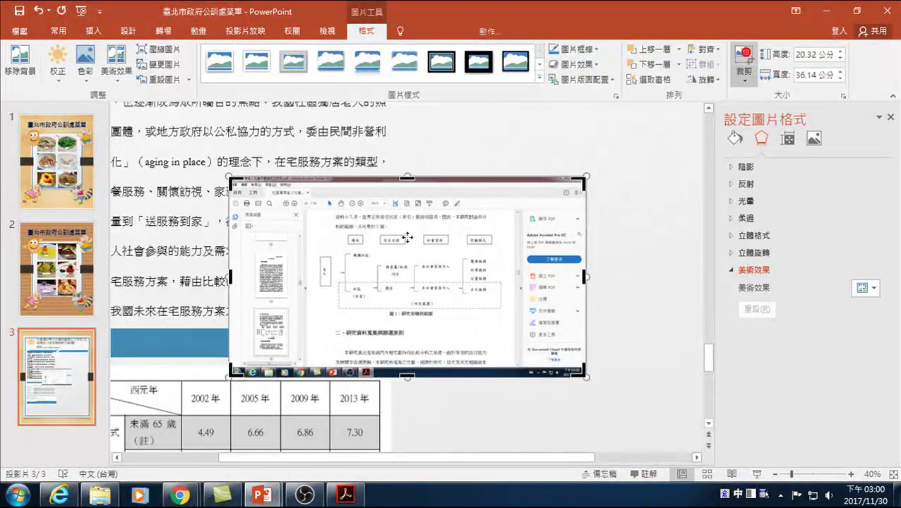
{"action": "left_click_drag", "start_coordinate": [230, 177], "coordinate": [324, 234]}
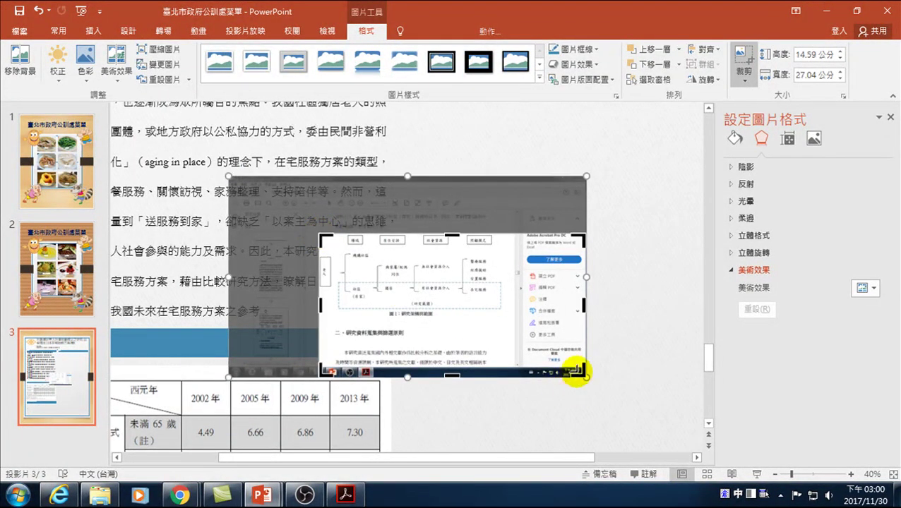
{"action": "left_click_drag", "start_coordinate": [586, 375], "coordinate": [506, 314]}
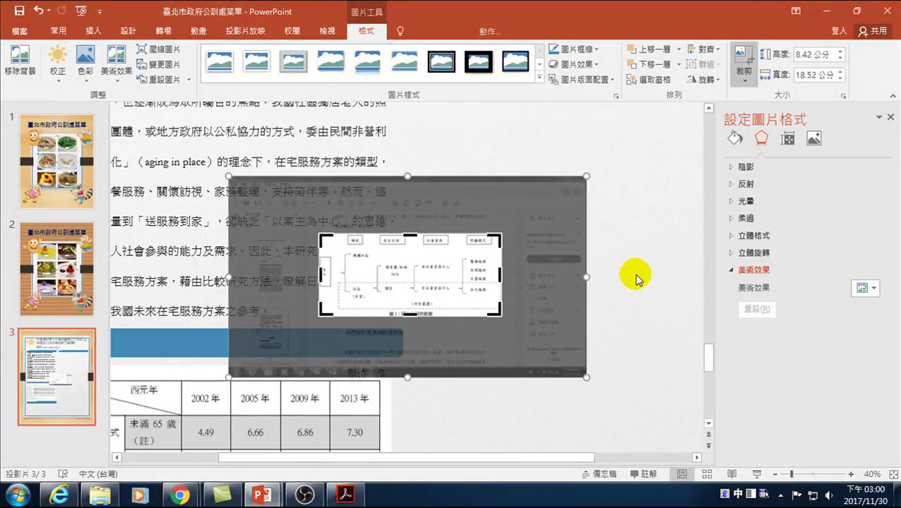
{"action": "left_click", "coordinate": [633, 273]}
Step: Place the diagram under 材料與方法 and enlarge it to 27.75 × 12.62 cm
{"action": "left_click", "coordinate": [415, 278]}
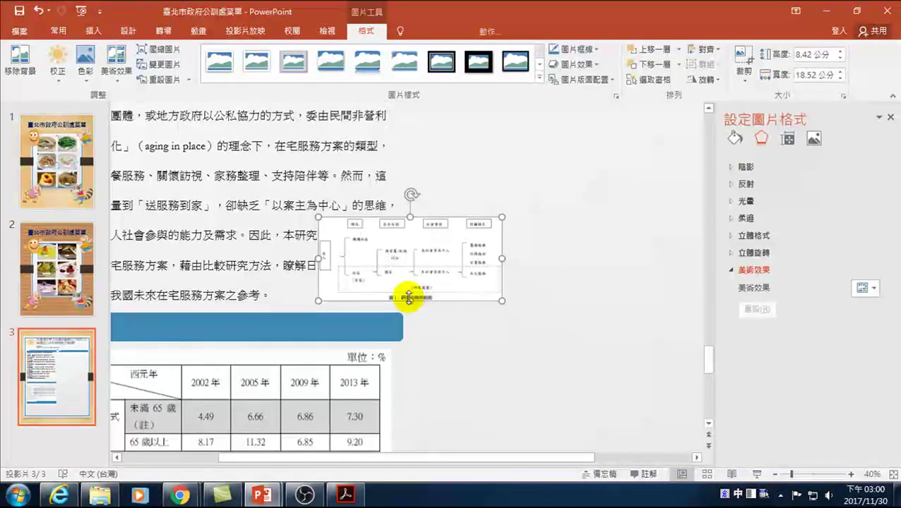
{"action": "left_click", "coordinate": [776, 474]}
{"action": "left_click", "coordinate": [775, 474]}
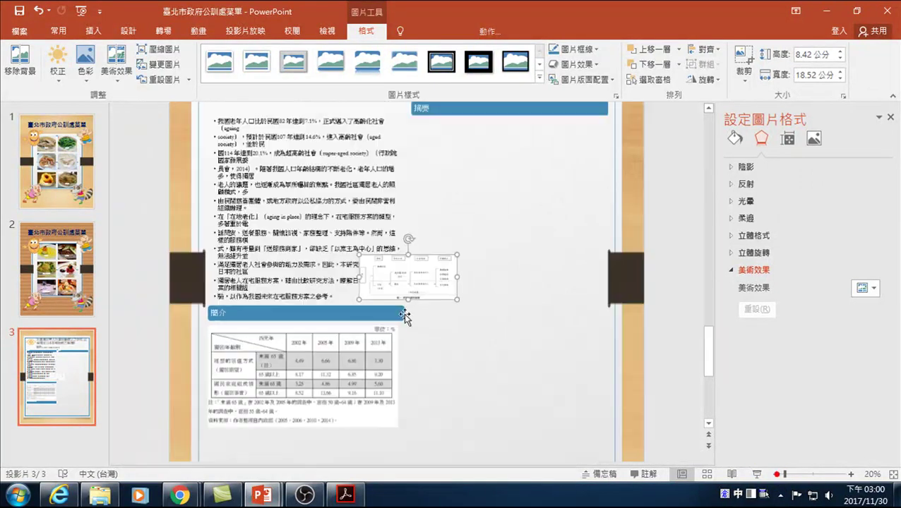
{"action": "left_click_drag", "start_coordinate": [412, 275], "coordinate": [282, 448]}
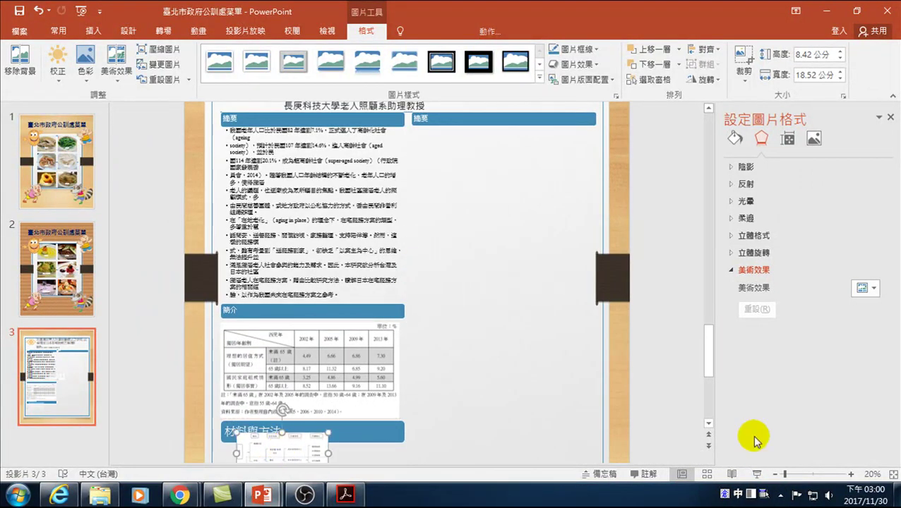
{"action": "left_click", "coordinate": [893, 477]}
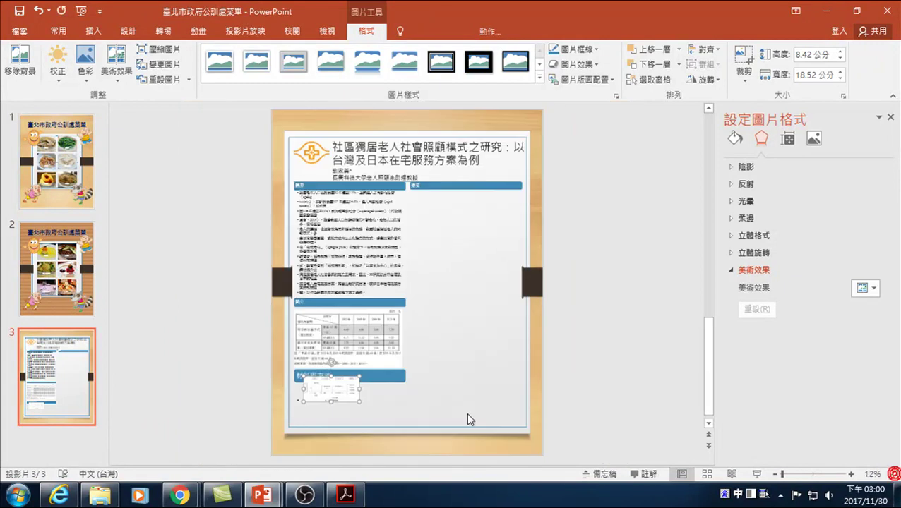
{"action": "left_click_drag", "start_coordinate": [368, 390], "coordinate": [334, 398]}
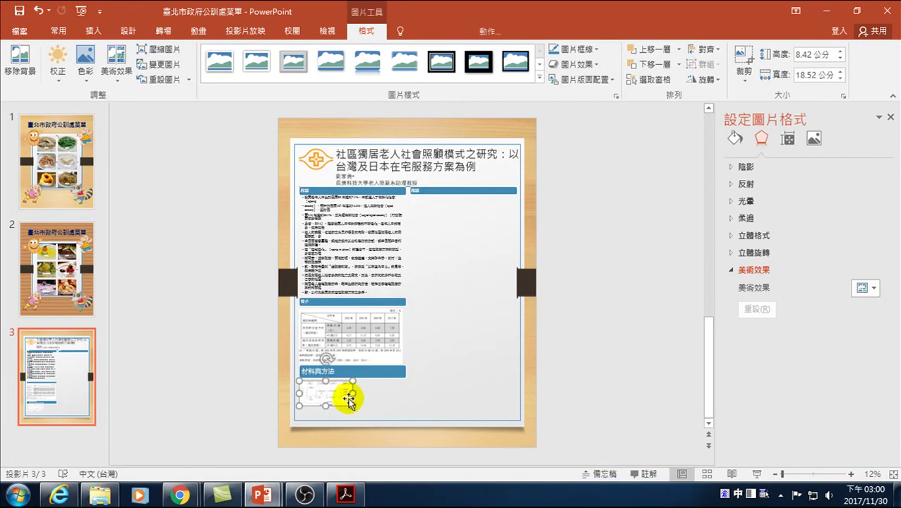
{"action": "left_click_drag", "start_coordinate": [353, 402], "coordinate": [381, 409]}
{"action": "left_click", "coordinate": [344, 401]}
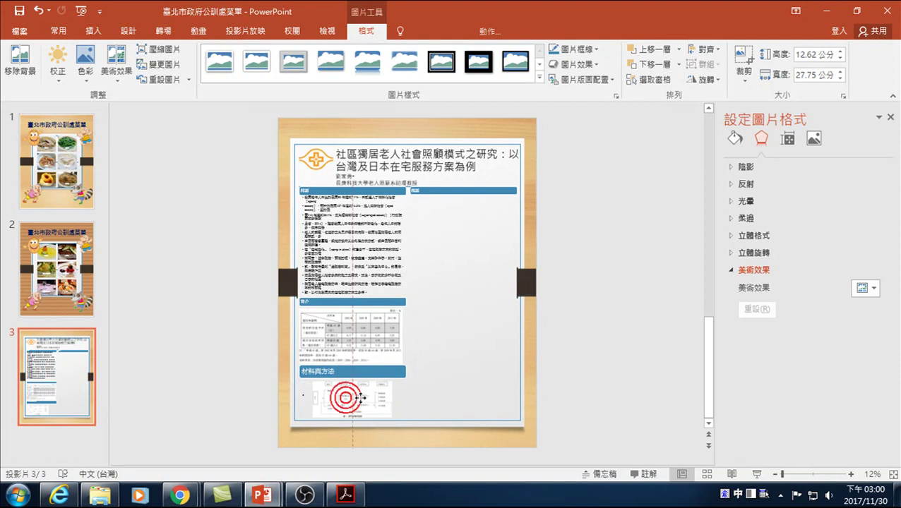
{"action": "left_click", "coordinate": [588, 356]}
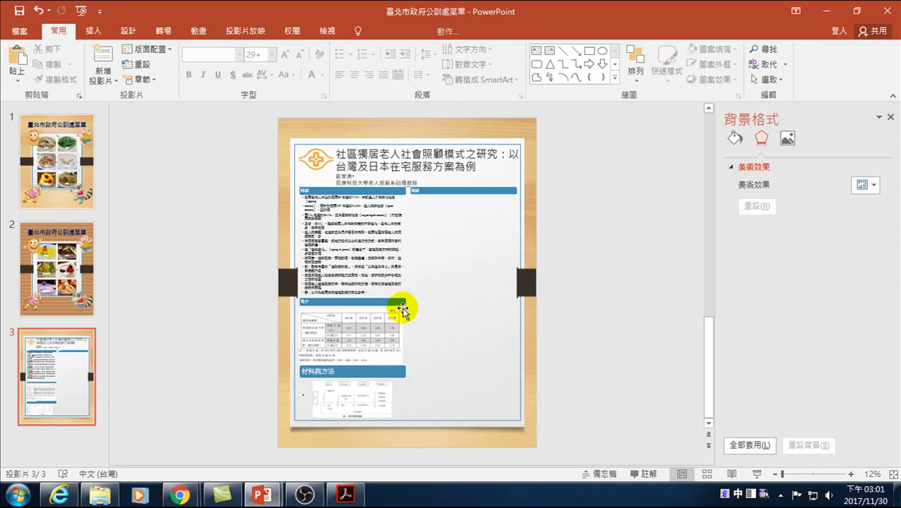
Step: Zoom the poster from 12% to 20% and scroll up to the title and 摘要 section
{"action": "scroll", "coordinate": [563, 259], "scroll_direction": "up", "scroll_amount": 1}
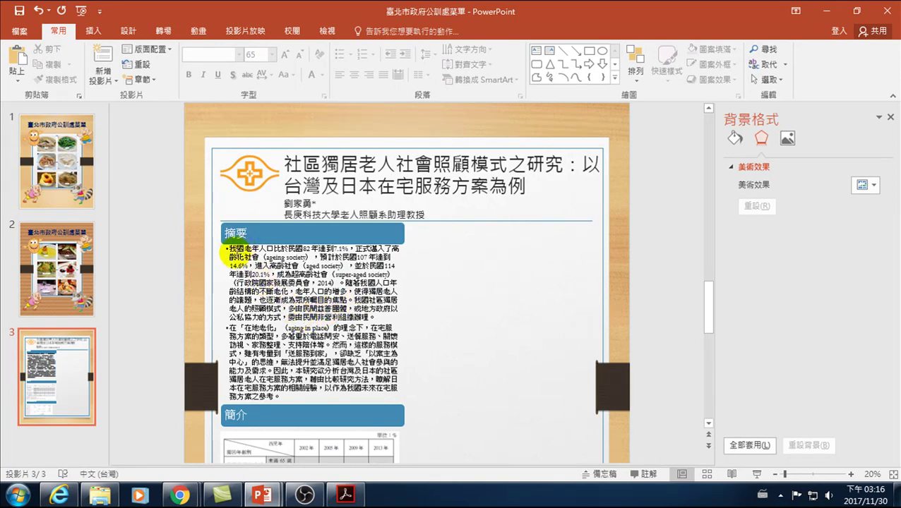
Step: Open the 摘要 SmartArt's text outline and place the cursor inside the abstract text
{"action": "left_click", "coordinate": [250, 247]}
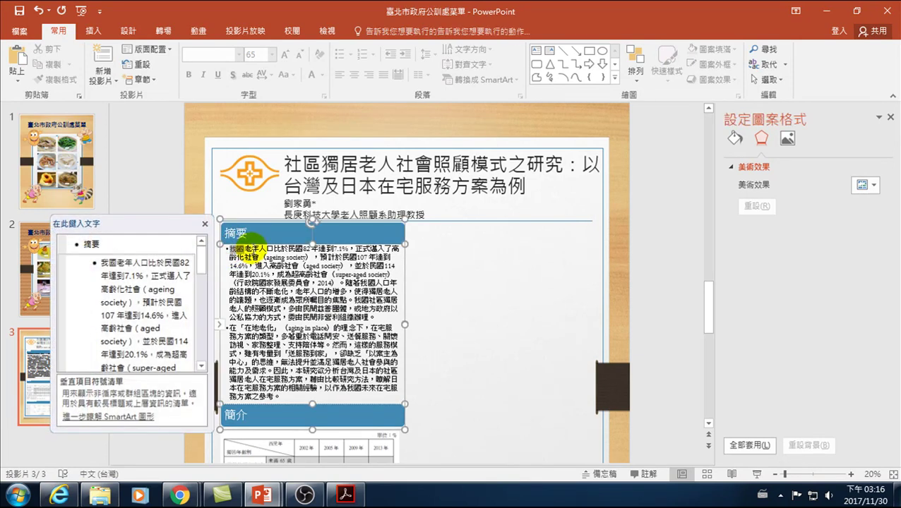
{"action": "mouse_move", "coordinate": [251, 245]}
{"action": "left_mouse_down"}
{"action": "mouse_move", "coordinate": [355, 248]}
{"action": "mouse_move", "coordinate": [346, 266]}
{"action": "mouse_move", "coordinate": [312, 260]}
{"action": "mouse_move", "coordinate": [312, 246]}
{"action": "left_mouse_up"}
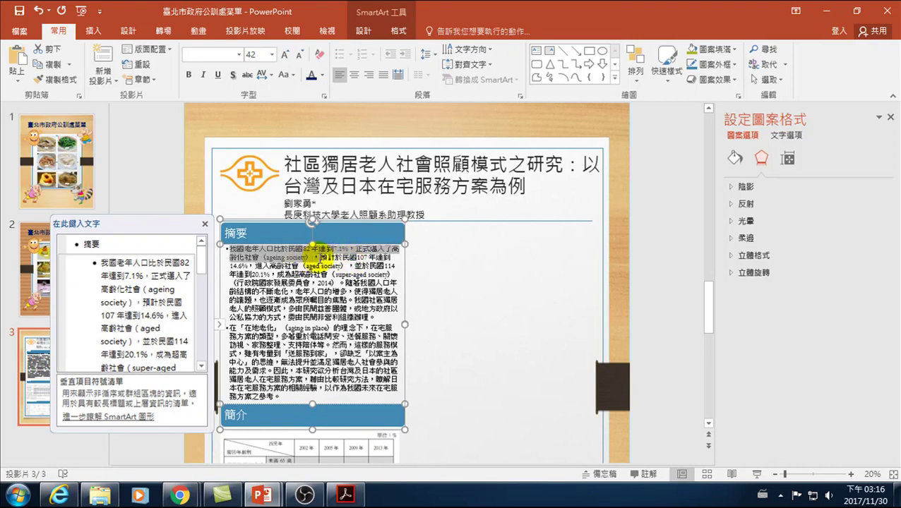
{"action": "left_click", "coordinate": [327, 258]}
{"action": "left_click", "coordinate": [326, 258]}
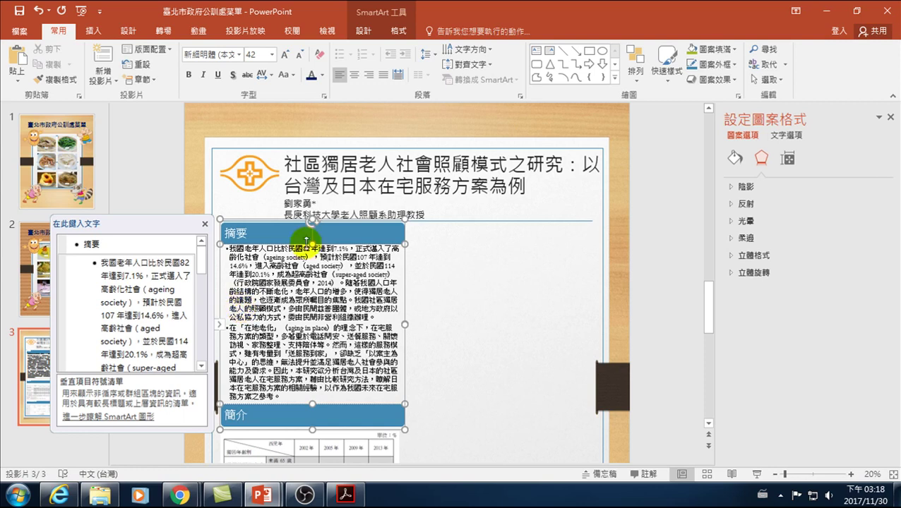
Step: Close the SmartArt outline and nudge the framework diagram slightly left beneath 材料與方法
{"action": "scroll", "coordinate": [322, 307], "scroll_direction": "down", "scroll_amount": 2}
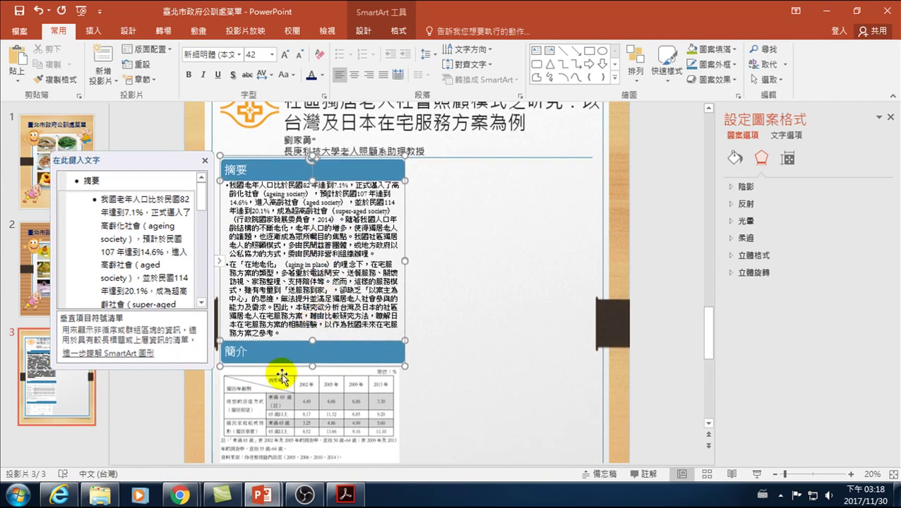
{"action": "scroll", "coordinate": [281, 375], "scroll_direction": "down", "scroll_amount": 2}
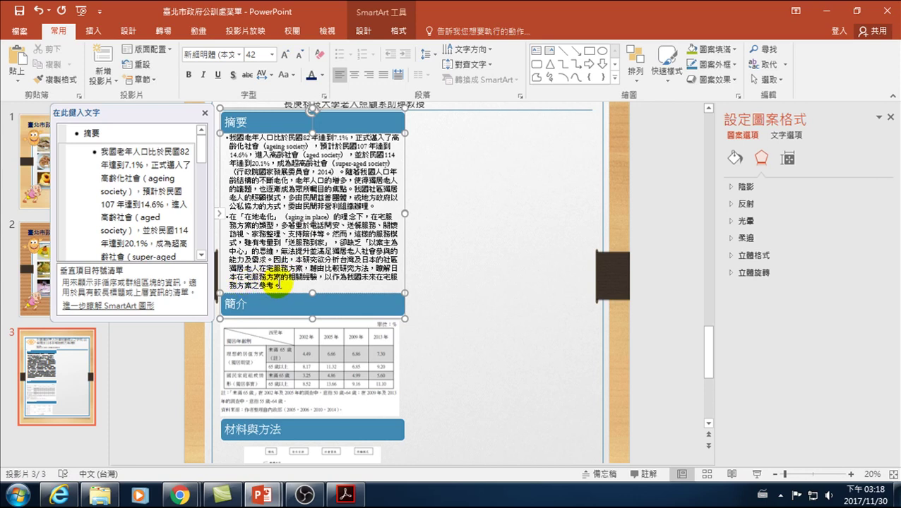
{"action": "scroll", "coordinate": [268, 296], "scroll_direction": "down", "scroll_amount": 2}
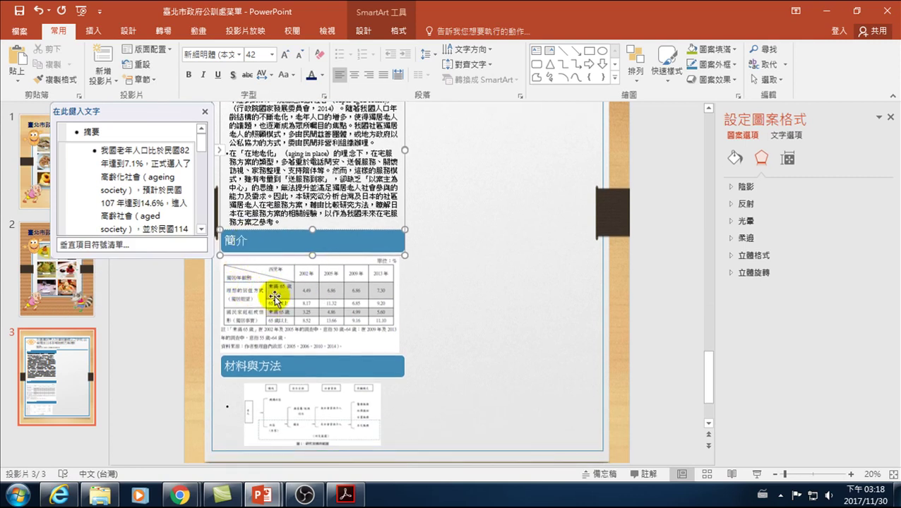
{"action": "left_click", "coordinate": [442, 311]}
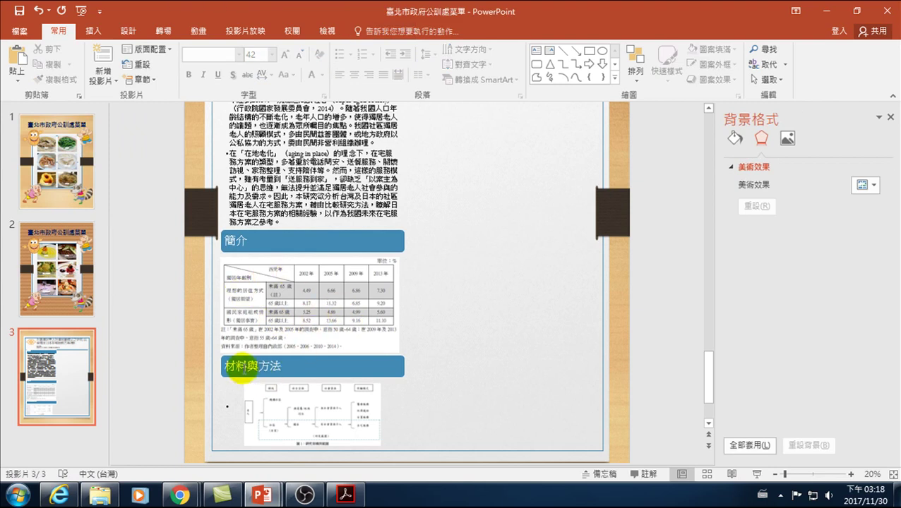
{"action": "left_click", "coordinate": [317, 413]}
{"action": "left_click_drag", "start_coordinate": [305, 415], "coordinate": [302, 415]}
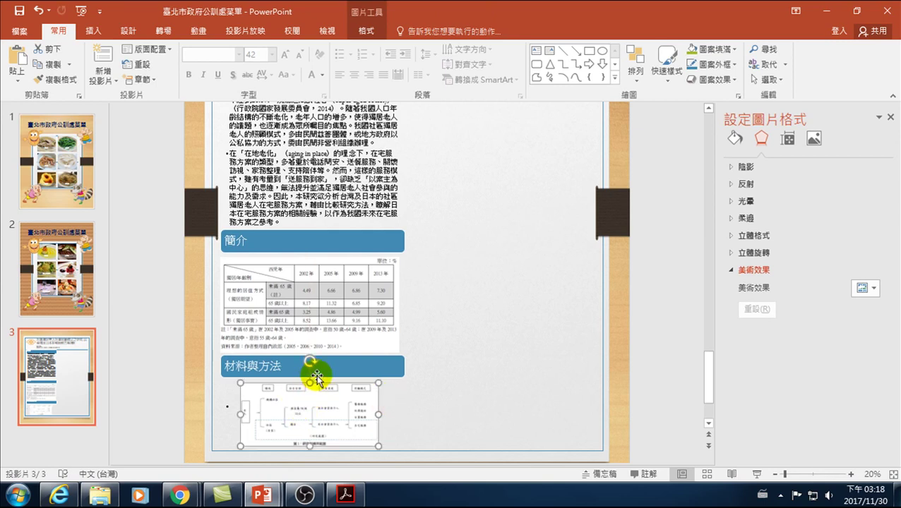
{"action": "left_click", "coordinate": [440, 356]}
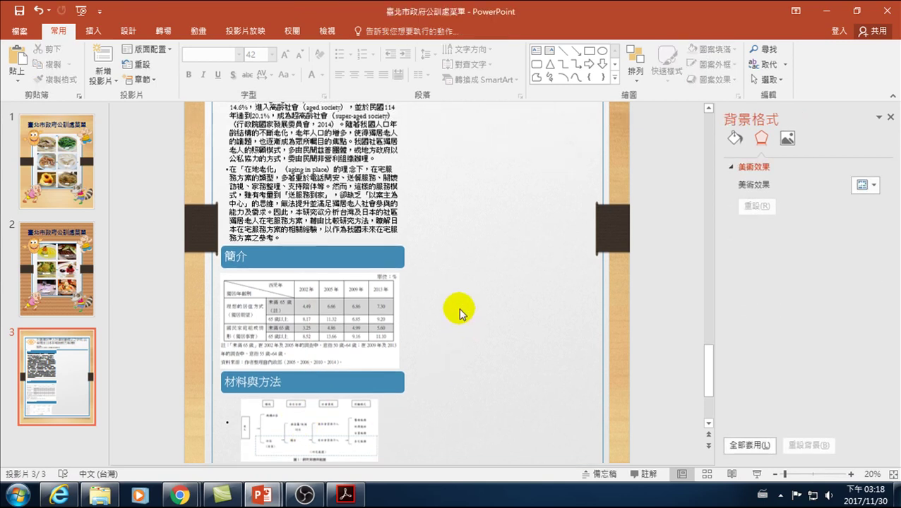
{"action": "scroll", "coordinate": [457, 296], "scroll_direction": "up", "scroll_amount": 5}
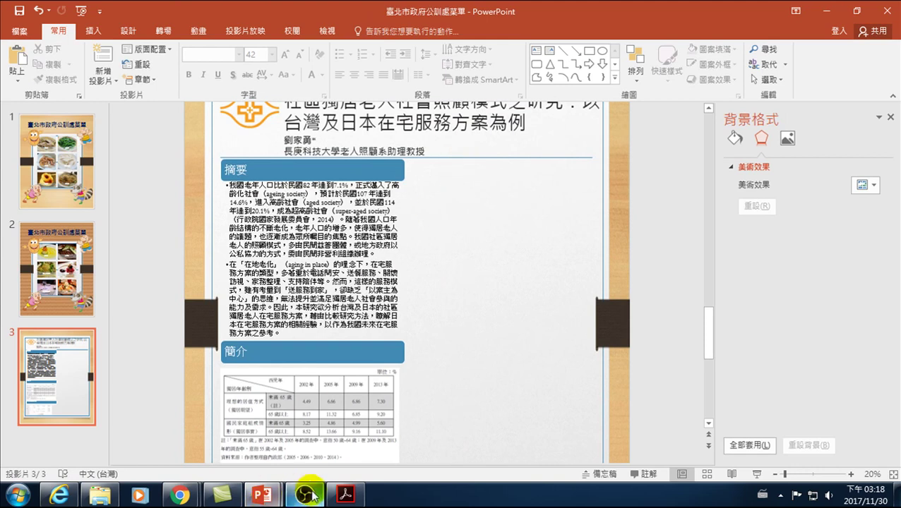
Step: Bring Acrobat back to page 20 and move on through pages 21 and 22
{"action": "left_click", "coordinate": [345, 494]}
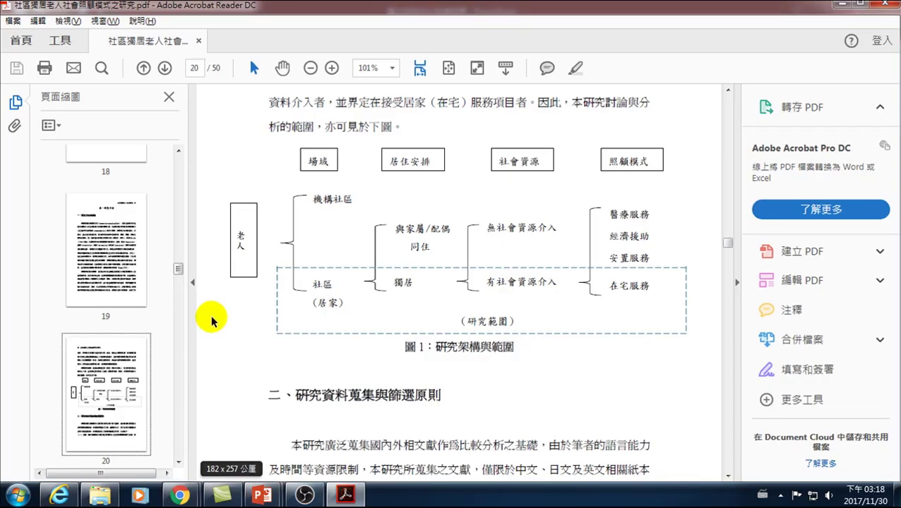
{"action": "left_click", "coordinate": [113, 380]}
{"action": "scroll", "coordinate": [111, 383], "scroll_direction": "down", "scroll_amount": 1}
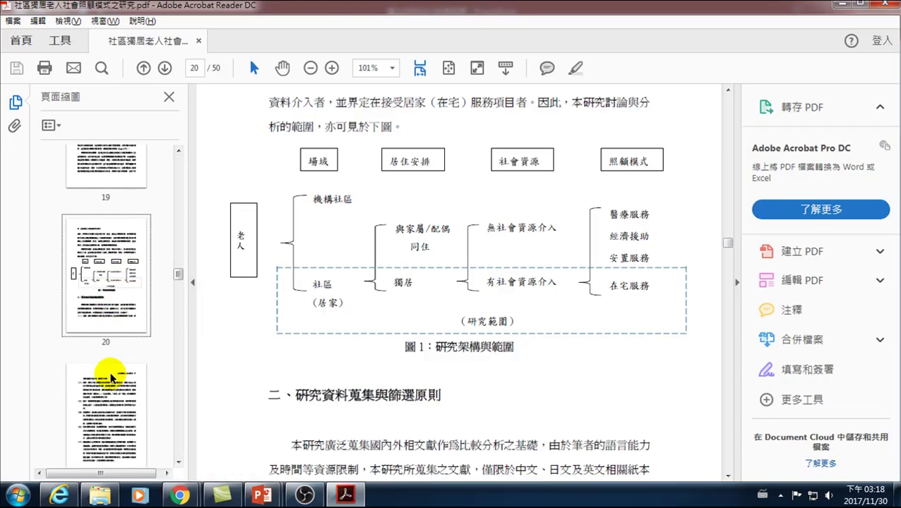
{"action": "scroll", "coordinate": [106, 318], "scroll_direction": "down", "scroll_amount": 1}
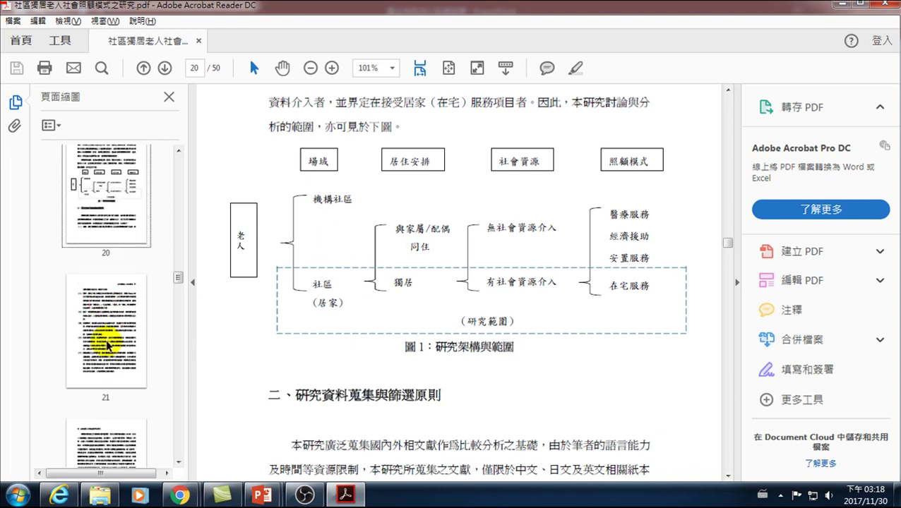
{"action": "left_click", "coordinate": [111, 342]}
{"action": "scroll", "coordinate": [111, 346], "scroll_direction": "down", "scroll_amount": 1}
{"action": "left_click", "coordinate": [108, 391]}
{"action": "scroll", "coordinate": [111, 382], "scroll_direction": "down", "scroll_amount": 5}
{"action": "scroll", "coordinate": [114, 386], "scroll_direction": "down", "scroll_amount": 5}
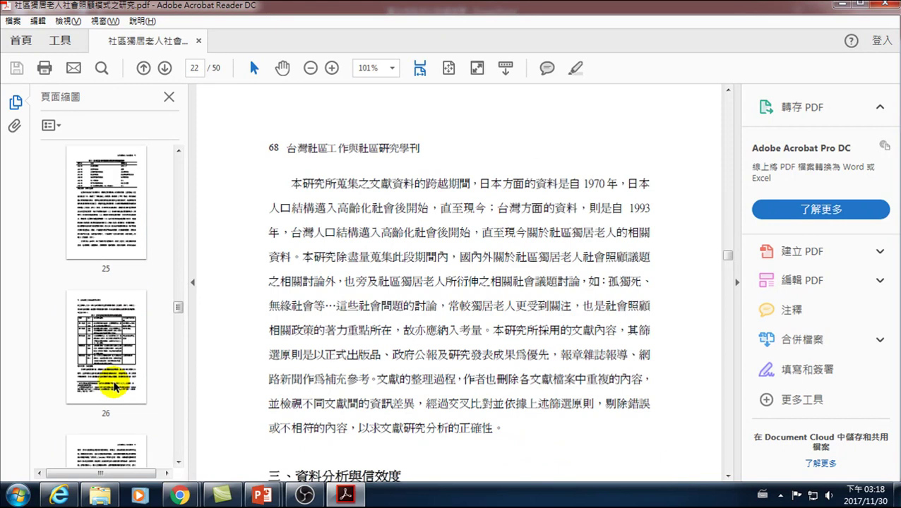
Step: Browse past the tables on pages 25–29 up to the welfare-diamond diagram on page 36
{"action": "left_click", "coordinate": [116, 194]}
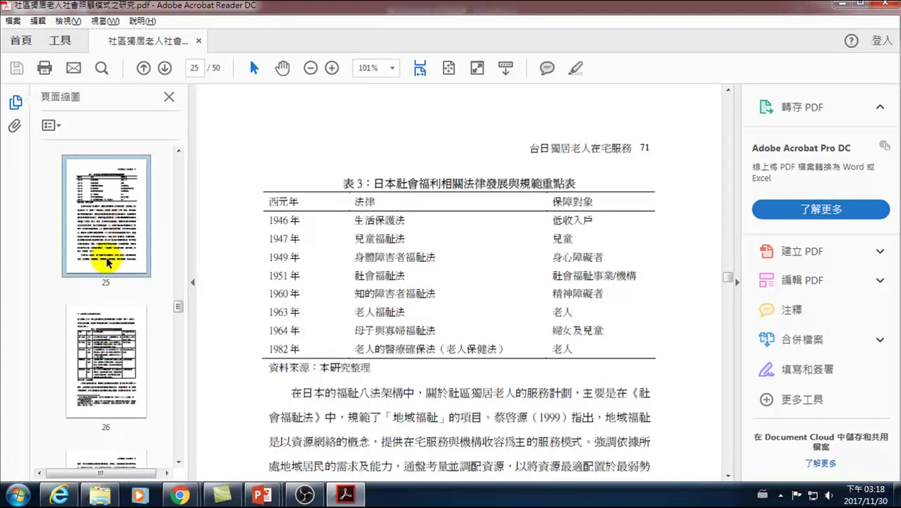
{"action": "left_click", "coordinate": [103, 341]}
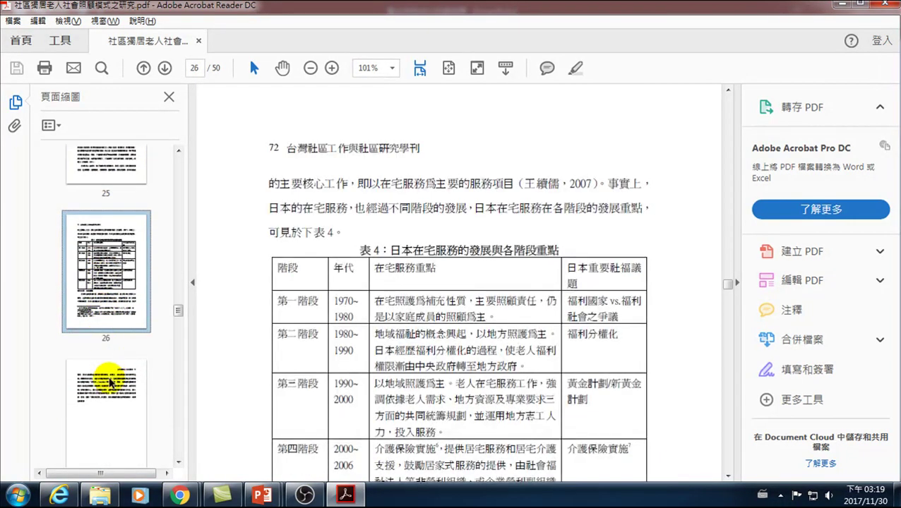
{"action": "left_click", "coordinate": [109, 382]}
{"action": "left_click", "coordinate": [105, 405]}
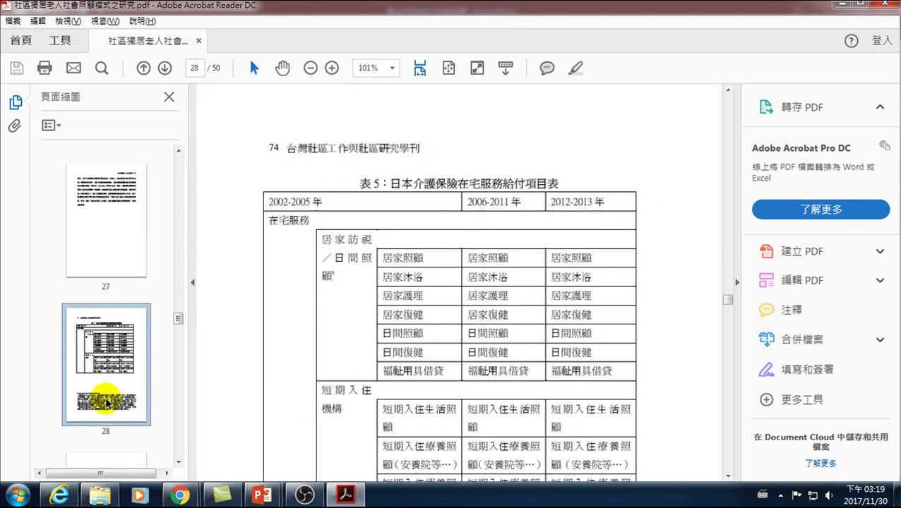
{"action": "left_click", "coordinate": [100, 381]}
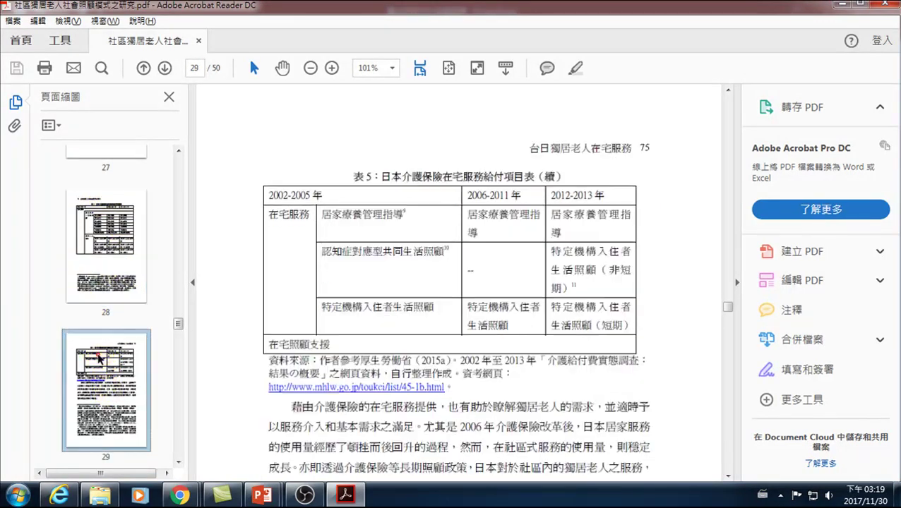
{"action": "left_click", "coordinate": [102, 363]}
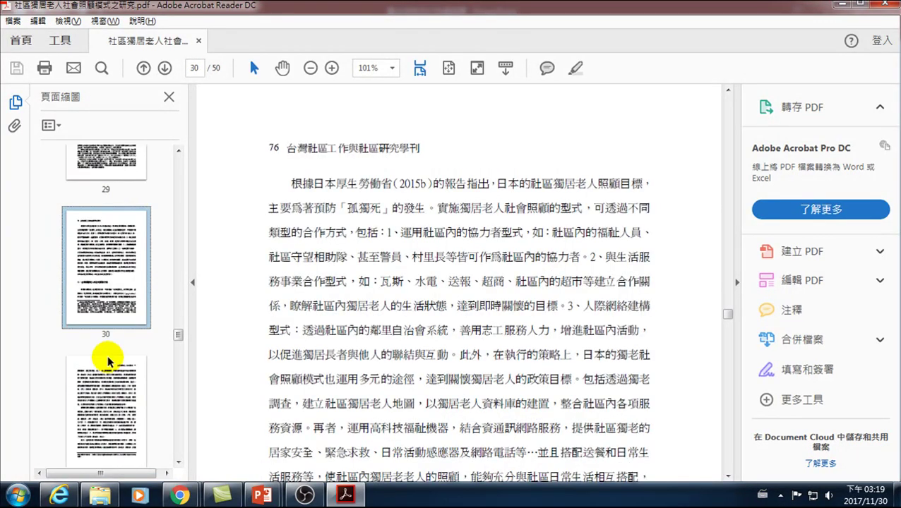
{"action": "left_click", "coordinate": [107, 314]}
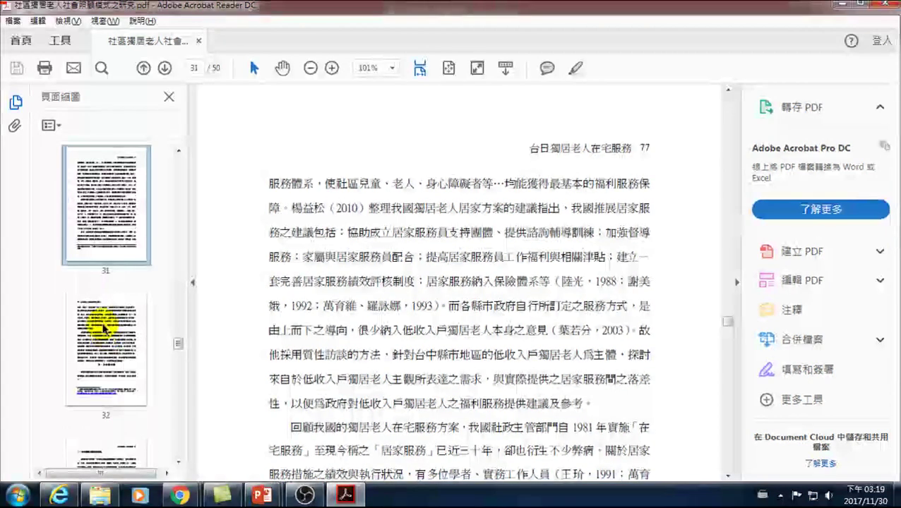
{"action": "left_click", "coordinate": [104, 332]}
{"action": "left_click", "coordinate": [109, 371]}
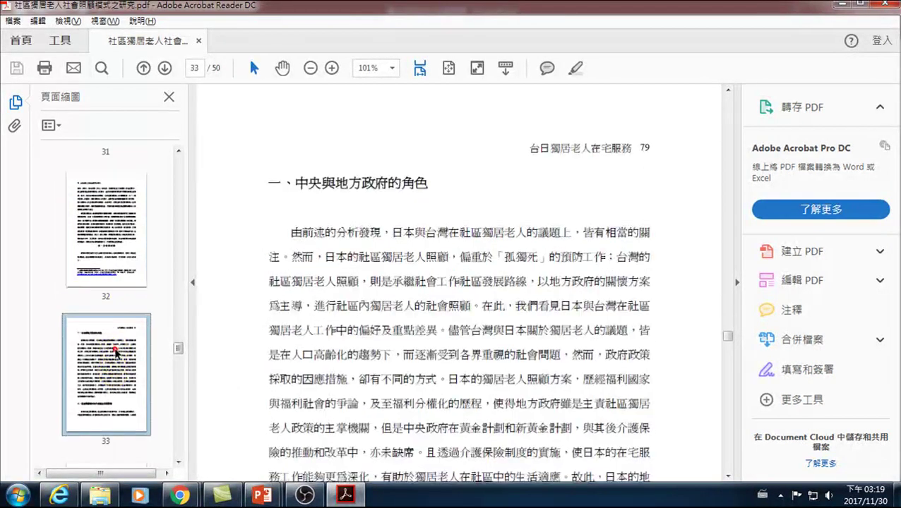
{"action": "left_click", "coordinate": [102, 321]}
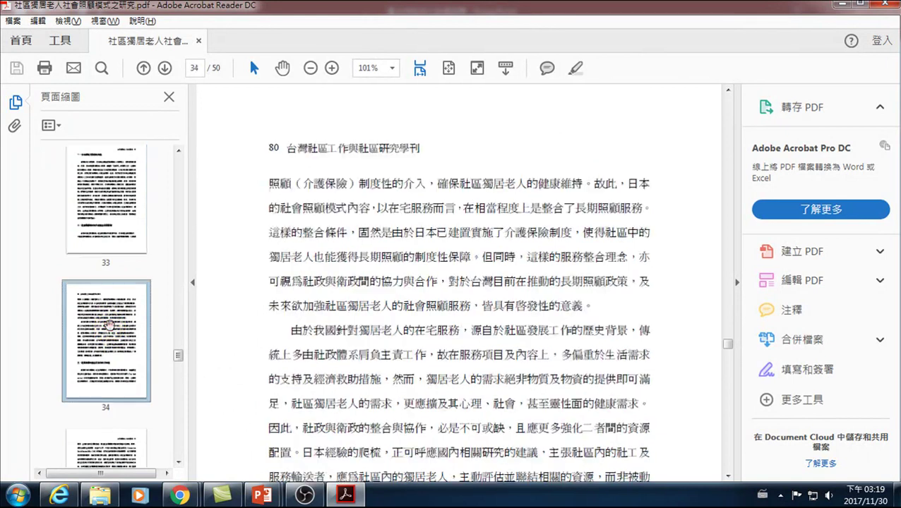
{"action": "scroll", "coordinate": [101, 350], "scroll_direction": "down", "scroll_amount": 1}
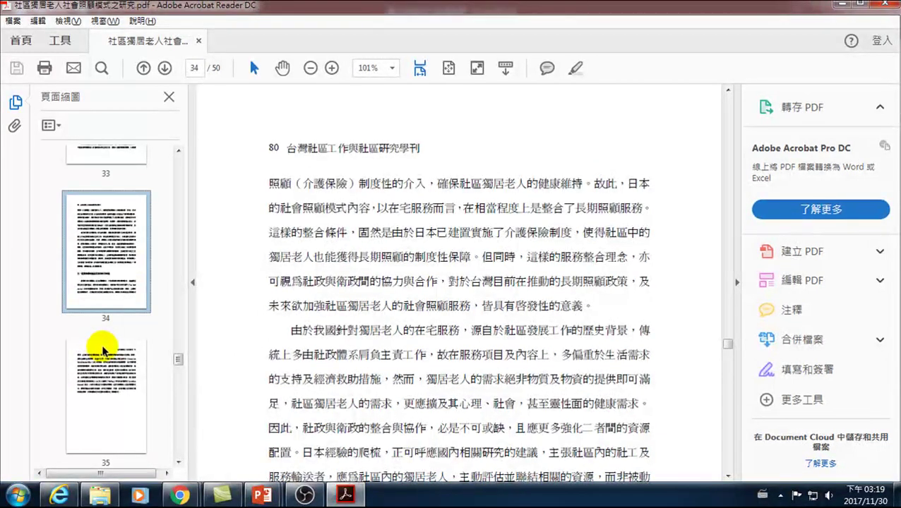
{"action": "left_click", "coordinate": [105, 365]}
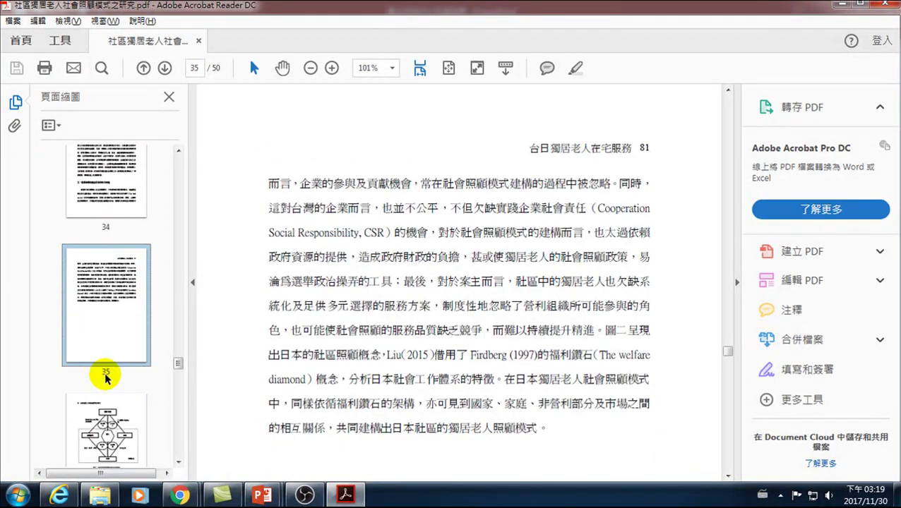
{"action": "left_click", "coordinate": [105, 418]}
Step: Continue through pages 37 to 41, reaching the references
{"action": "scroll", "coordinate": [115, 391], "scroll_direction": "down", "scroll_amount": 1}
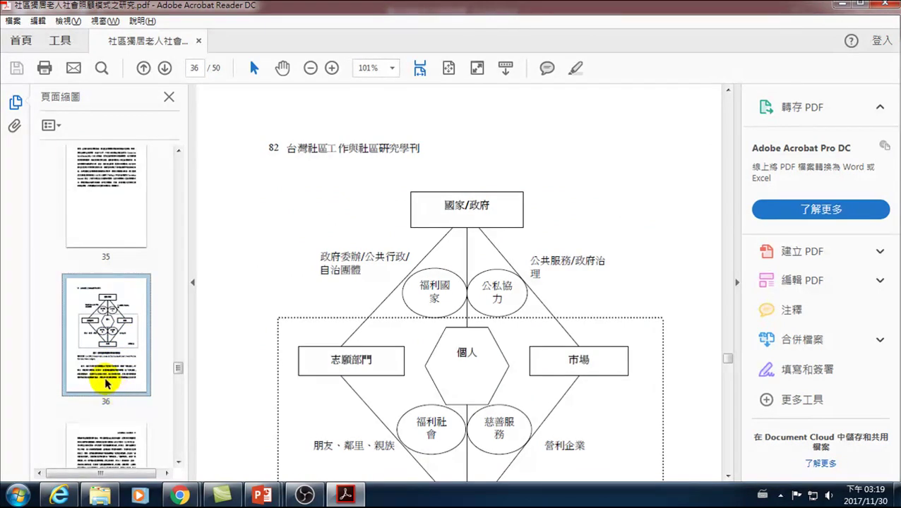
{"action": "scroll", "coordinate": [106, 380], "scroll_direction": "down", "scroll_amount": 1}
{"action": "left_click", "coordinate": [101, 385]}
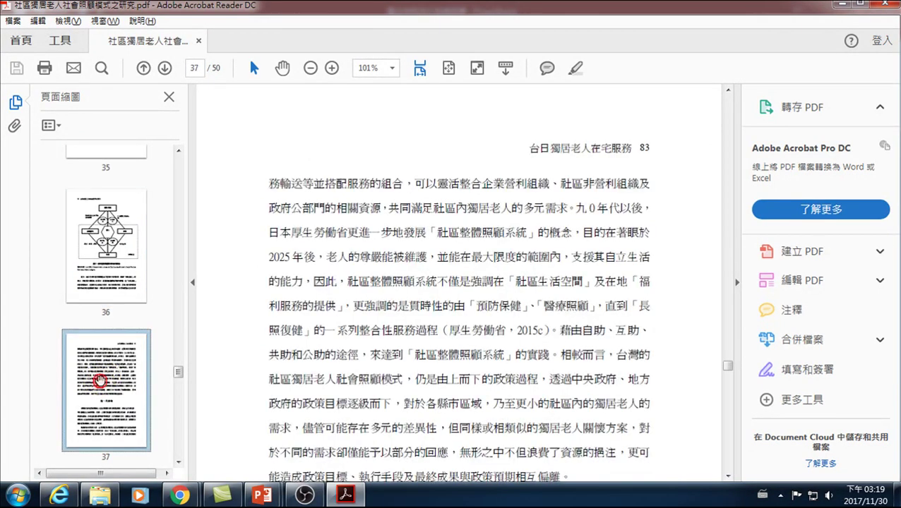
{"action": "left_click", "coordinate": [95, 387]}
{"action": "scroll", "coordinate": [94, 388], "scroll_direction": "down", "scroll_amount": 1}
{"action": "left_click", "coordinate": [100, 382]}
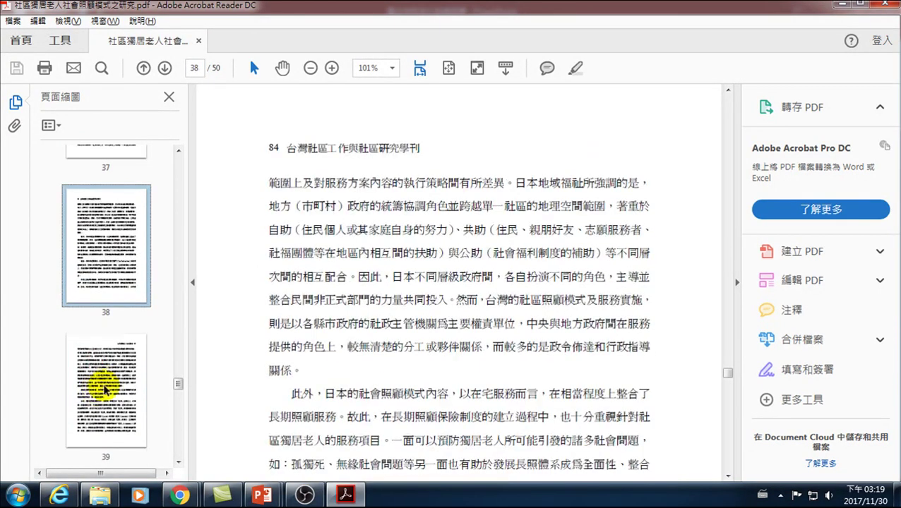
{"action": "scroll", "coordinate": [100, 374], "scroll_direction": "down", "scroll_amount": 1}
{"action": "left_click", "coordinate": [102, 400]}
{"action": "scroll", "coordinate": [103, 395], "scroll_direction": "down", "scroll_amount": 1}
{"action": "left_click", "coordinate": [101, 389]}
{"action": "scroll", "coordinate": [110, 374], "scroll_direction": "down", "scroll_amount": 1}
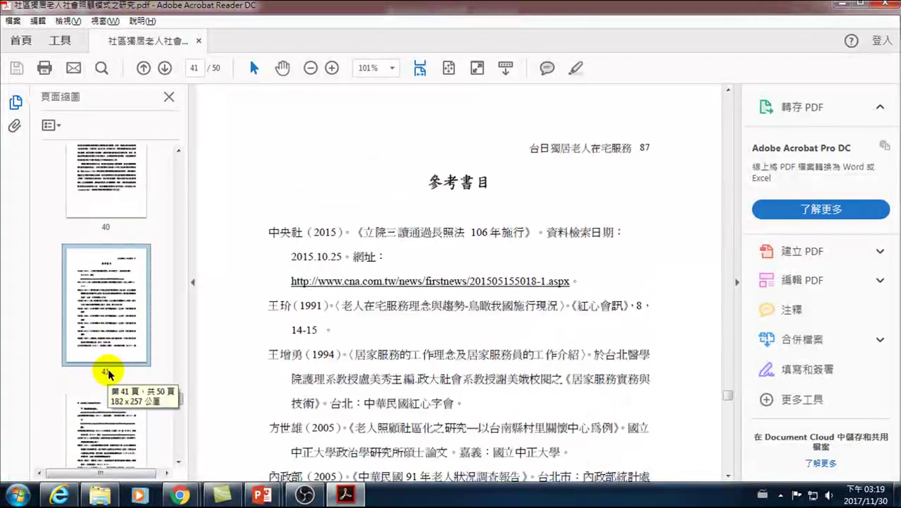
{"action": "scroll", "coordinate": [98, 312], "scroll_direction": "up", "scroll_amount": 1}
Step: Go back through pages 40 to 37 and return to the page 36 diagram
{"action": "left_click", "coordinate": [98, 312]}
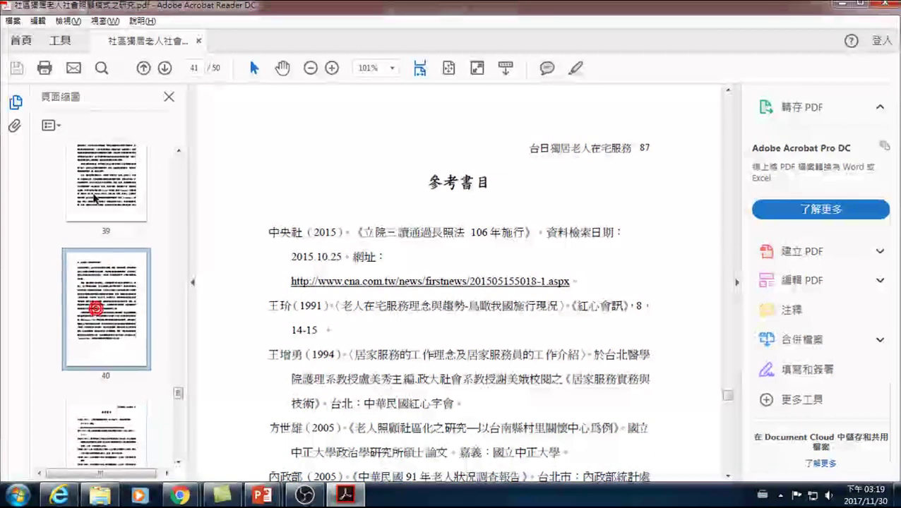
{"action": "left_click", "coordinate": [101, 187]}
{"action": "scroll", "coordinate": [101, 181], "scroll_direction": "up", "scroll_amount": 1}
{"action": "scroll", "coordinate": [106, 212], "scroll_direction": "up", "scroll_amount": 1}
{"action": "left_click", "coordinate": [103, 321]}
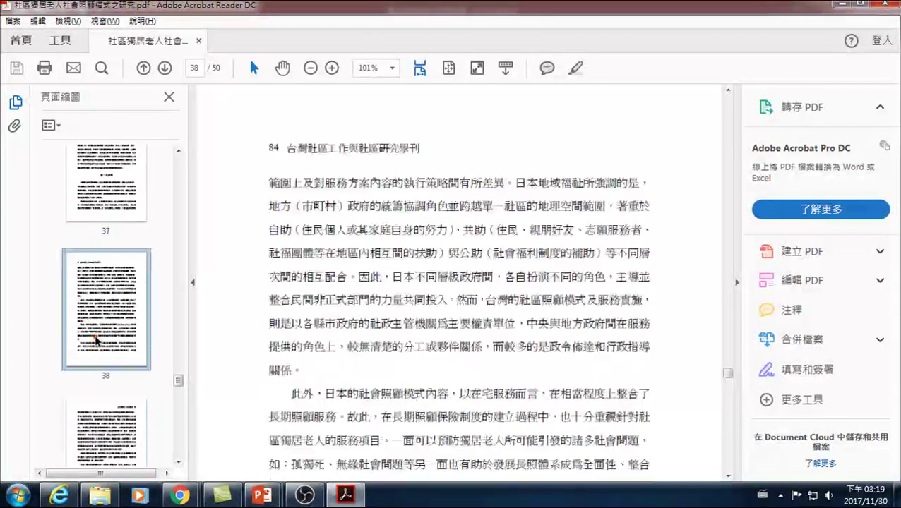
{"action": "left_click", "coordinate": [113, 185]}
{"action": "scroll", "coordinate": [117, 205], "scroll_direction": "up", "scroll_amount": 1}
{"action": "left_click", "coordinate": [119, 219]}
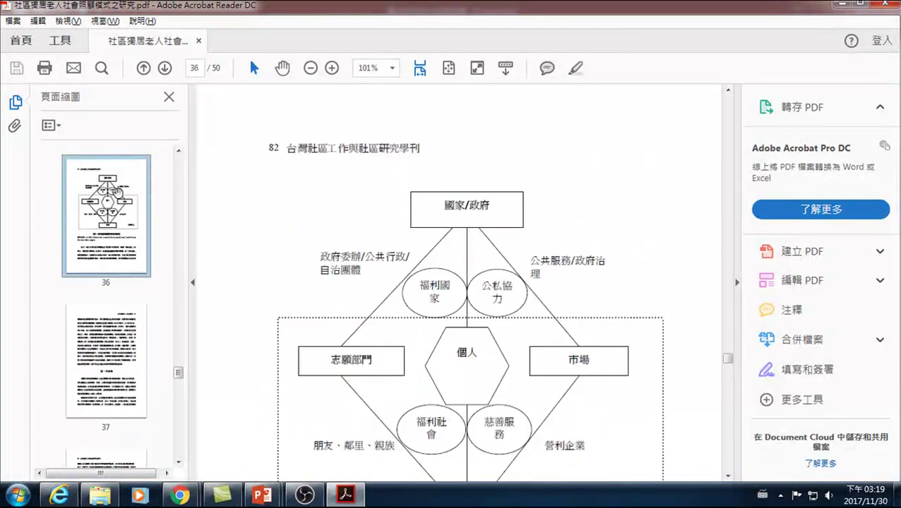
Step: Zoom out to 54.1% to fit whole pages, then move through pages 35 and 36 to 37
{"action": "left_click", "coordinate": [311, 68]}
{"action": "left_click", "coordinate": [311, 68]}
{"action": "left_click", "coordinate": [311, 68]}
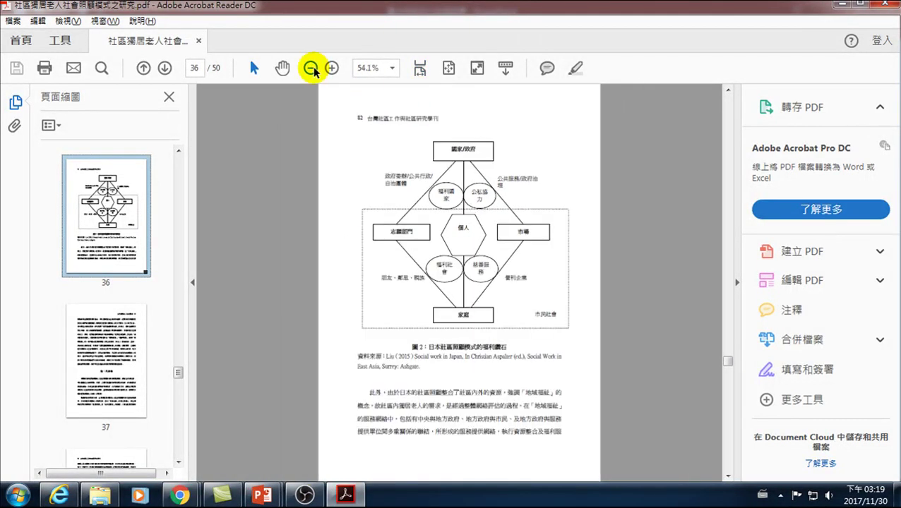
{"action": "scroll", "coordinate": [110, 218], "scroll_direction": "up", "scroll_amount": 2}
{"action": "left_click", "coordinate": [110, 216]}
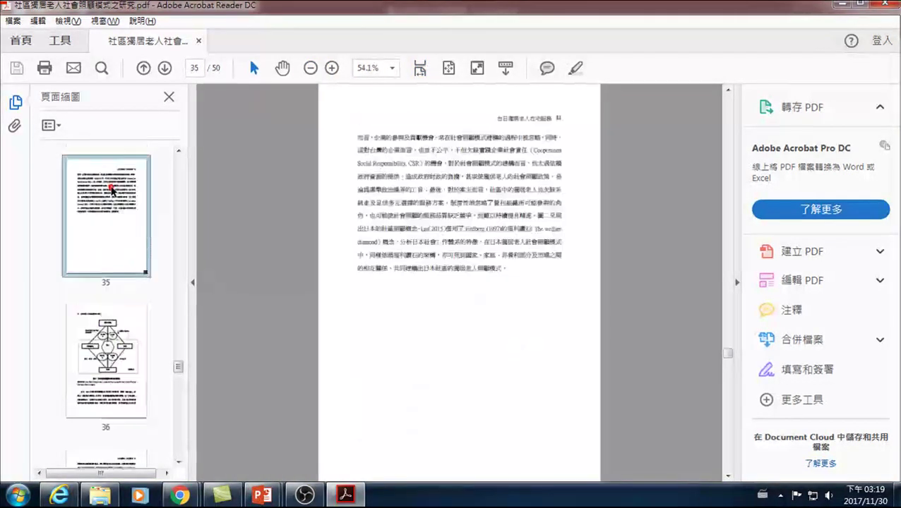
{"action": "left_click", "coordinate": [110, 342]}
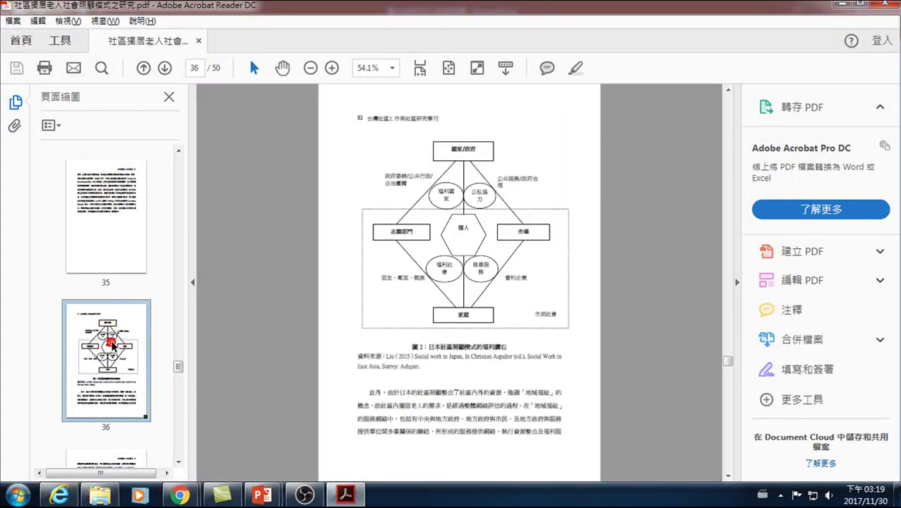
{"action": "left_click", "coordinate": [113, 357]}
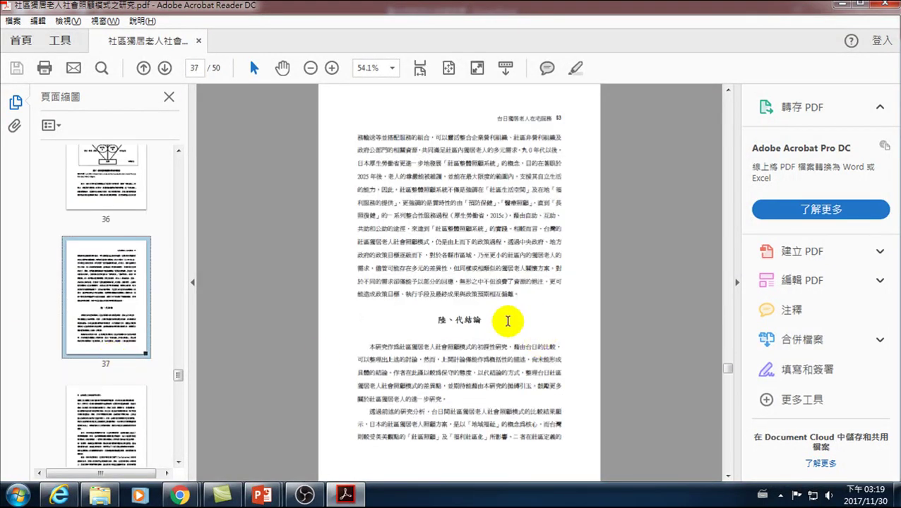
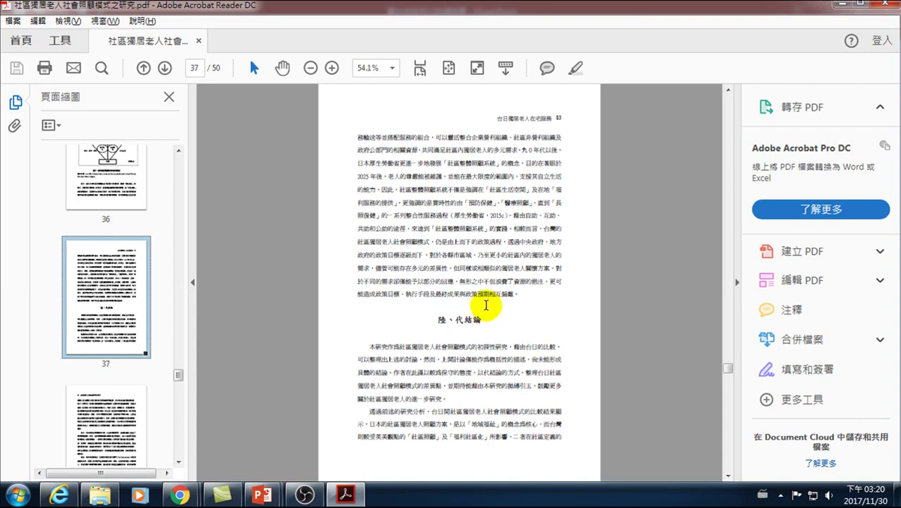
Step: Scroll the paper from page 37's conclusion down to page 41's references, then return to PowerPoint
{"action": "scroll", "coordinate": [482, 304], "scroll_direction": "up", "scroll_amount": 2}
{"action": "scroll", "coordinate": [460, 315], "scroll_direction": "up", "scroll_amount": 5}
{"action": "scroll", "coordinate": [458, 324], "scroll_direction": "up", "scroll_amount": 3}
{"action": "scroll", "coordinate": [458, 323], "scroll_direction": "down", "scroll_amount": 5}
{"action": "scroll", "coordinate": [456, 376], "scroll_direction": "down", "scroll_amount": 2}
{"action": "scroll", "coordinate": [459, 368], "scroll_direction": "down", "scroll_amount": 3}
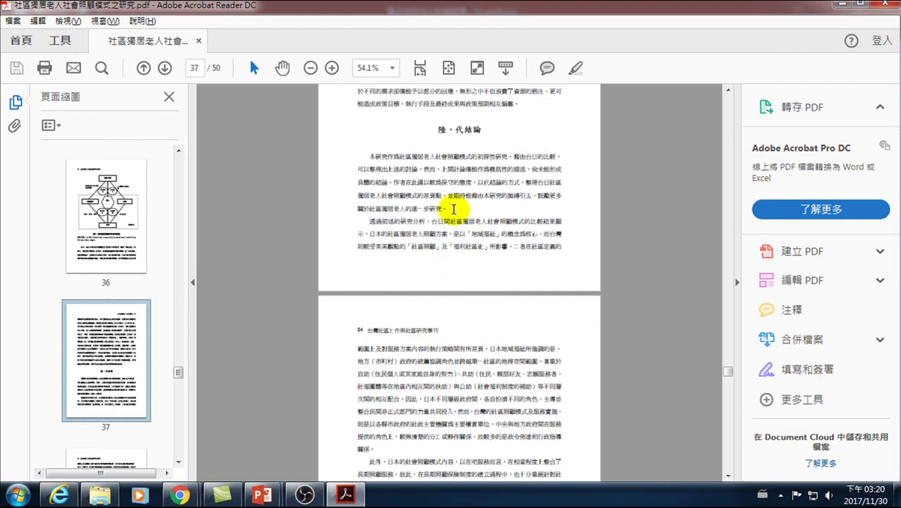
{"action": "scroll", "coordinate": [459, 292], "scroll_direction": "down", "scroll_amount": 4}
{"action": "scroll", "coordinate": [453, 321], "scroll_direction": "down", "scroll_amount": 2}
{"action": "scroll", "coordinate": [438, 353], "scroll_direction": "down", "scroll_amount": 4}
{"action": "scroll", "coordinate": [443, 332], "scroll_direction": "down", "scroll_amount": 3}
{"action": "scroll", "coordinate": [442, 331], "scroll_direction": "down", "scroll_amount": 2}
{"action": "scroll", "coordinate": [428, 331], "scroll_direction": "down", "scroll_amount": 3}
{"action": "scroll", "coordinate": [436, 327], "scroll_direction": "down", "scroll_amount": 2}
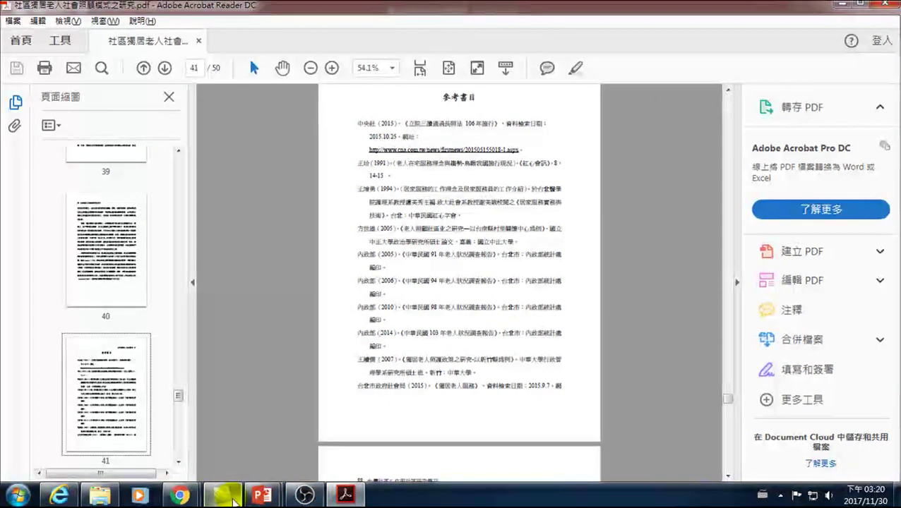
{"action": "left_click", "coordinate": [327, 376]}
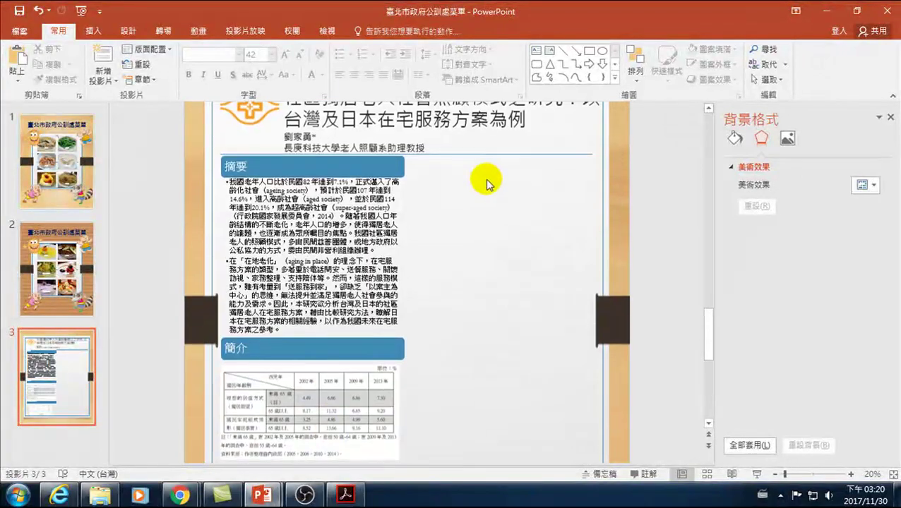
Step: Insert a vertical bullet list SmartArt and title its first entry 代結論
{"action": "left_click", "coordinate": [91, 33]}
{"action": "left_click", "coordinate": [269, 67]}
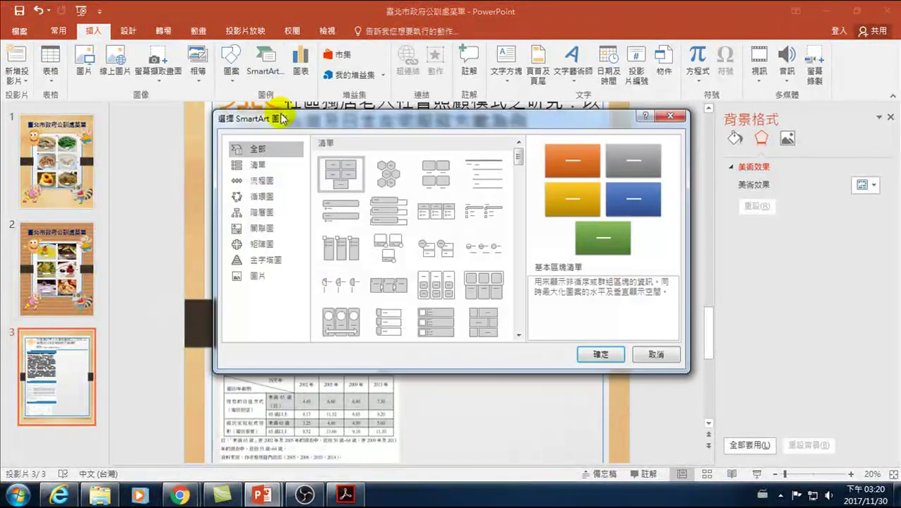
{"action": "left_click", "coordinate": [342, 211]}
{"action": "left_click", "coordinate": [600, 354]}
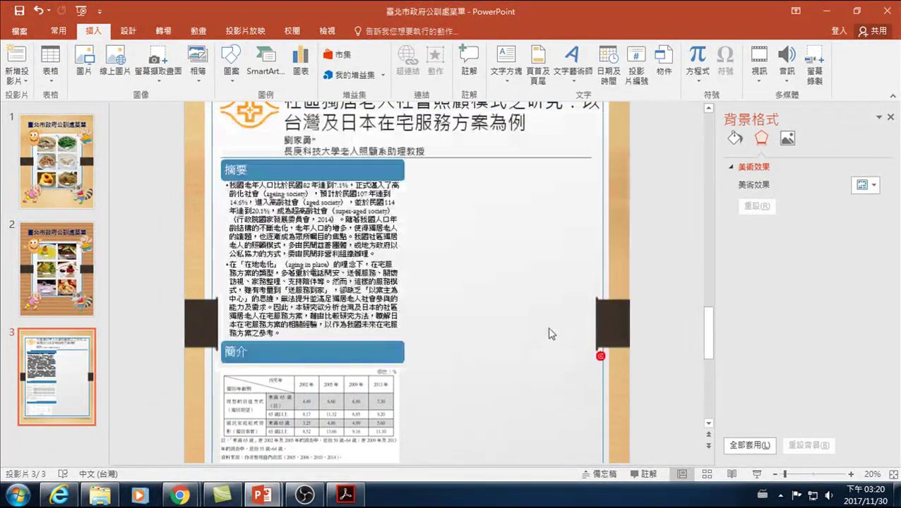
{"action": "left_click", "coordinate": [182, 246]}
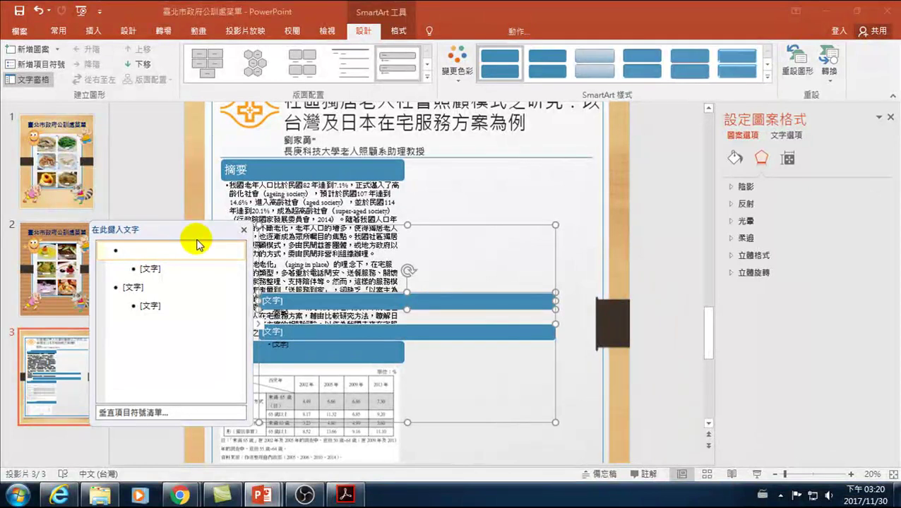
{"action": "type", "text": "vf"}
{"action": "key", "text": "BackSpace"}
{"action": "key", "text": "BackSpace"}
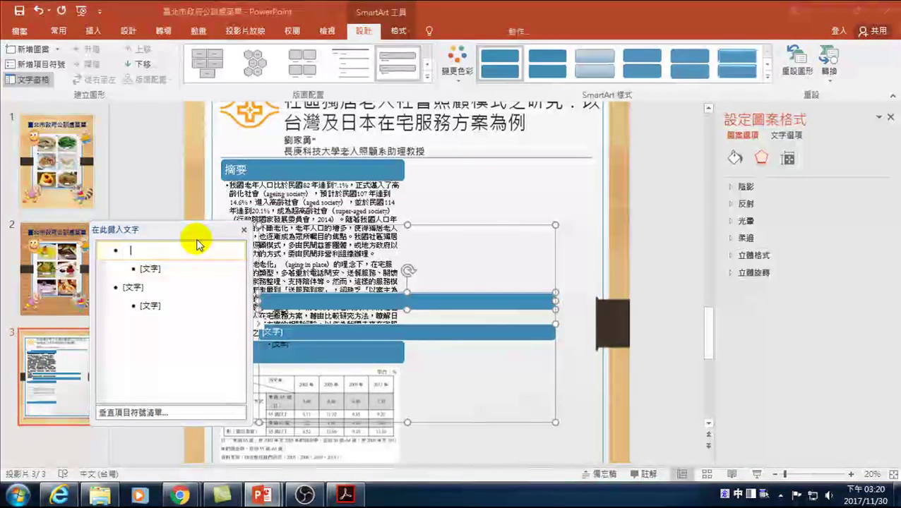
{"action": "type", "text": "代"}
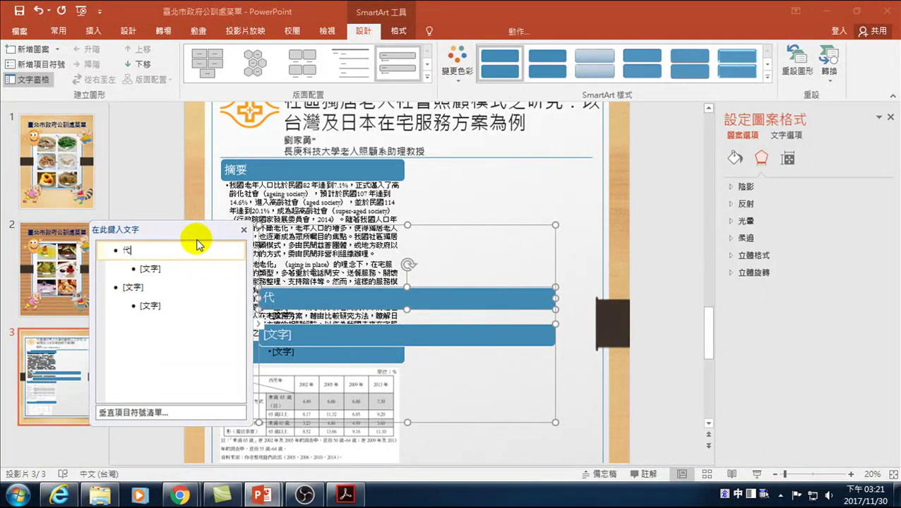
{"action": "type", "text": "結論"}
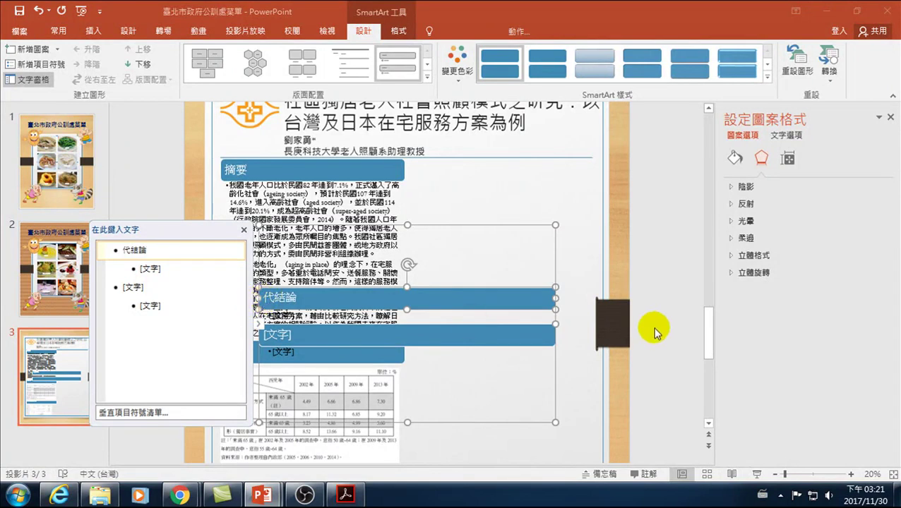
Step: Shrink the 代結論 SmartArt and move it into the poster's upper-right column
{"action": "mouse_move", "coordinate": [558, 303]}
{"action": "left_mouse_down"}
{"action": "mouse_move", "coordinate": [450, 304]}
{"action": "mouse_move", "coordinate": [466, 306]}
{"action": "left_mouse_up"}
{"action": "key", "text": "ctrl+z"}
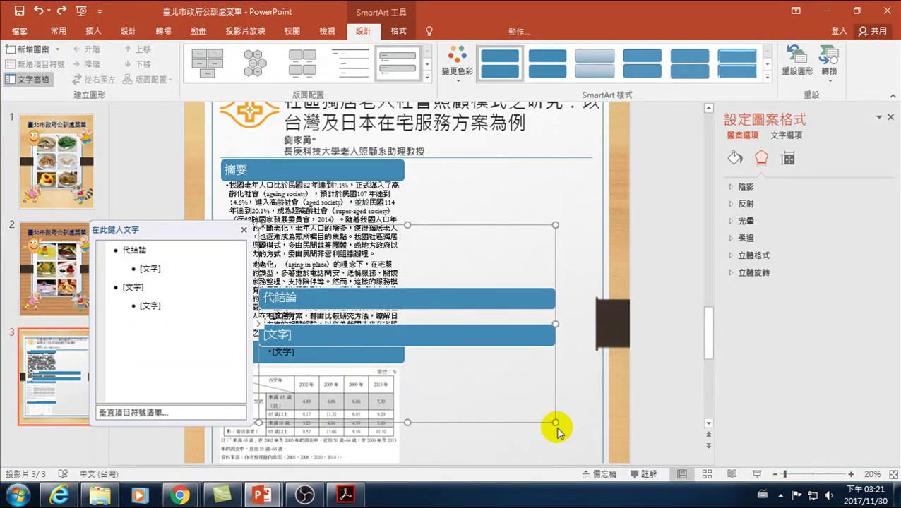
{"action": "mouse_move", "coordinate": [556, 422]}
{"action": "left_mouse_down"}
{"action": "mouse_move", "coordinate": [399, 410]}
{"action": "mouse_move", "coordinate": [436, 411]}
{"action": "left_mouse_up"}
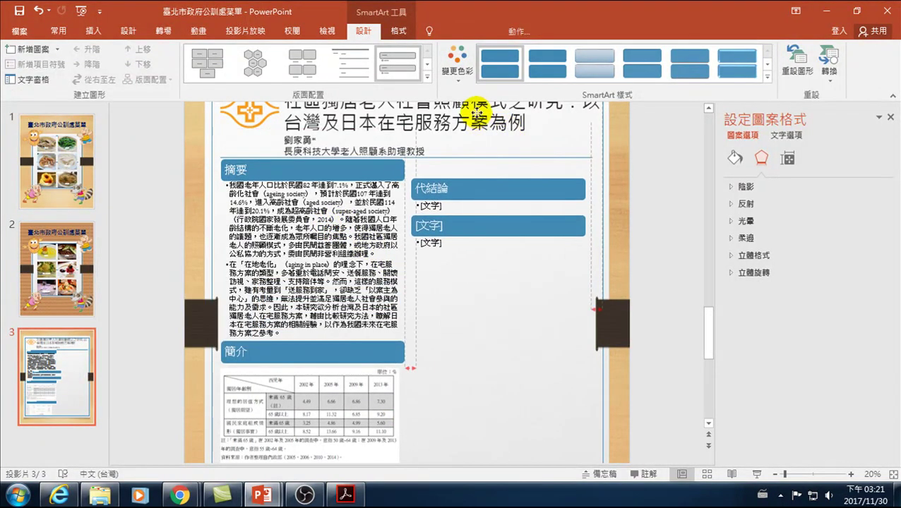
{"action": "mouse_move", "coordinate": [474, 197]}
{"action": "left_mouse_down"}
{"action": "mouse_move", "coordinate": [479, 149]}
{"action": "mouse_move", "coordinate": [480, 159]}
{"action": "left_mouse_up"}
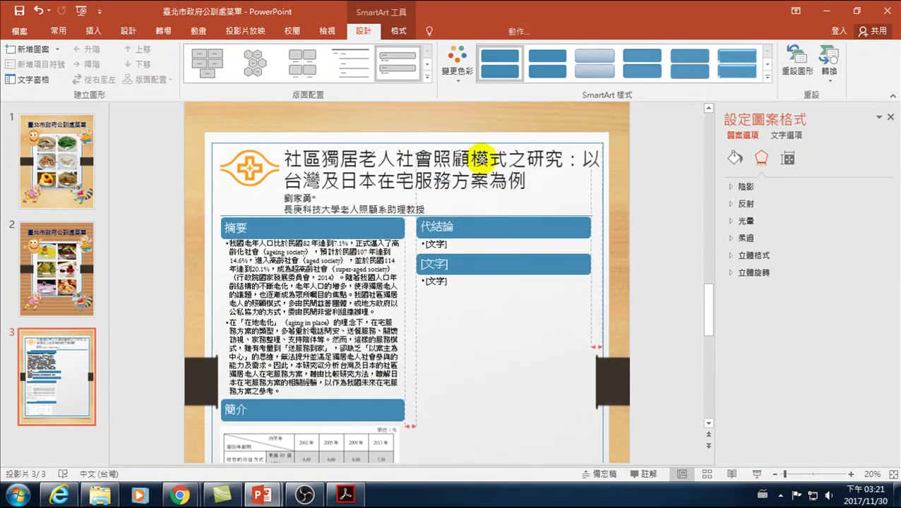
{"action": "left_click", "coordinate": [450, 247]}
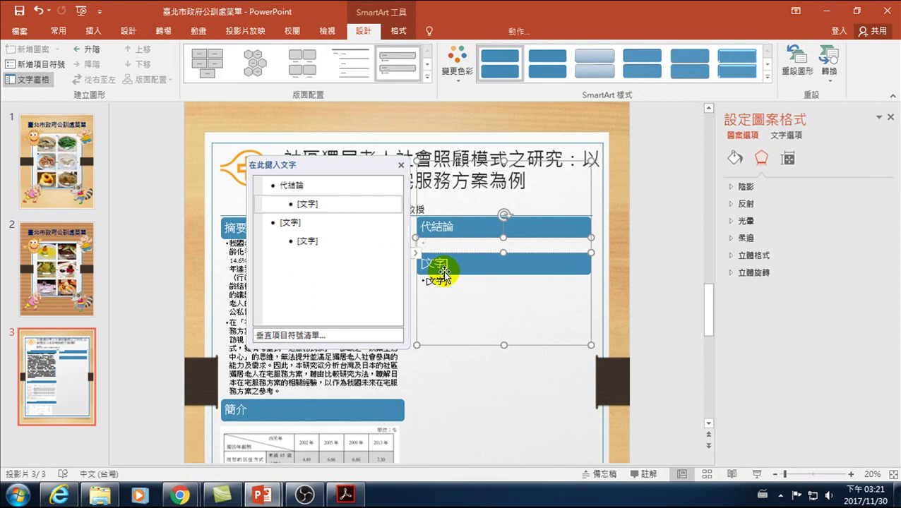
{"action": "key", "text": "alt+Tab"}
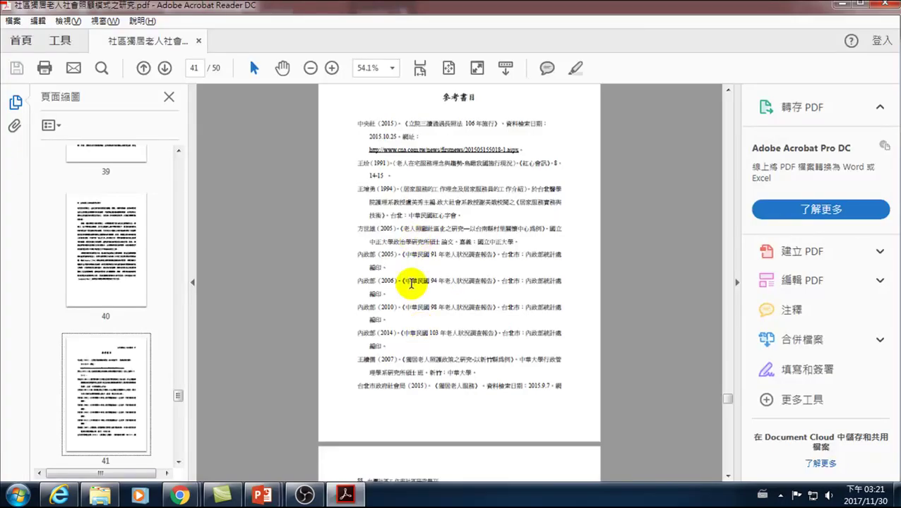
Step: Copy the first paragraph under 陸、代結論 on page 37 and return to the poster
{"action": "scroll", "coordinate": [411, 212], "scroll_direction": "up", "scroll_amount": 3}
{"action": "scroll", "coordinate": [385, 251], "scroll_direction": "up", "scroll_amount": 4}
{"action": "scroll", "coordinate": [416, 252], "scroll_direction": "up", "scroll_amount": 6}
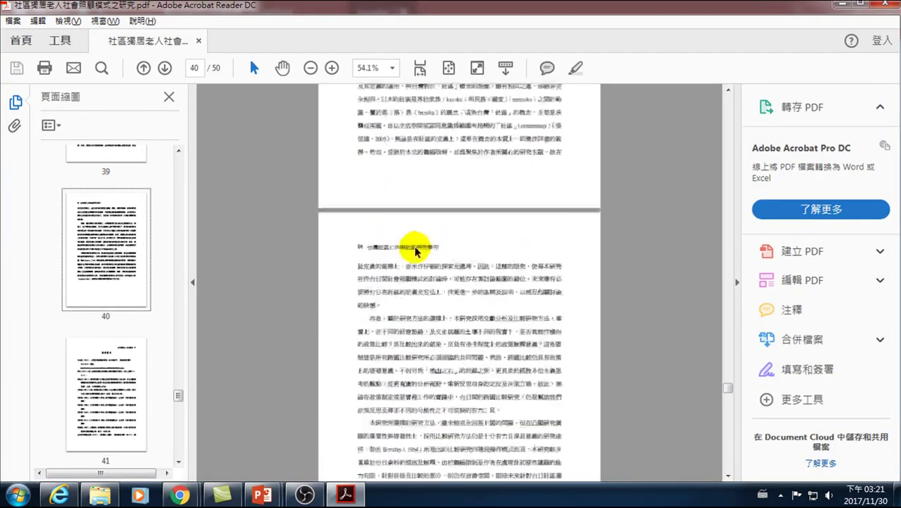
{"action": "scroll", "coordinate": [416, 252], "scroll_direction": "up", "scroll_amount": 5}
{"action": "scroll", "coordinate": [416, 254], "scroll_direction": "up", "scroll_amount": 5}
{"action": "scroll", "coordinate": [420, 256], "scroll_direction": "up", "scroll_amount": 5}
{"action": "scroll", "coordinate": [424, 259], "scroll_direction": "up", "scroll_amount": 5}
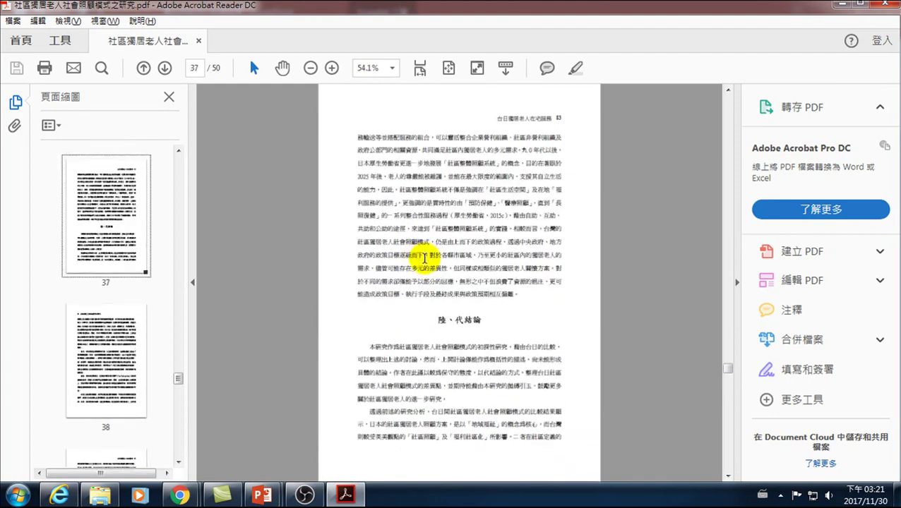
{"action": "scroll", "coordinate": [420, 259], "scroll_direction": "down", "scroll_amount": 3}
{"action": "left_click_drag", "start_coordinate": [367, 187], "coordinate": [447, 241]}
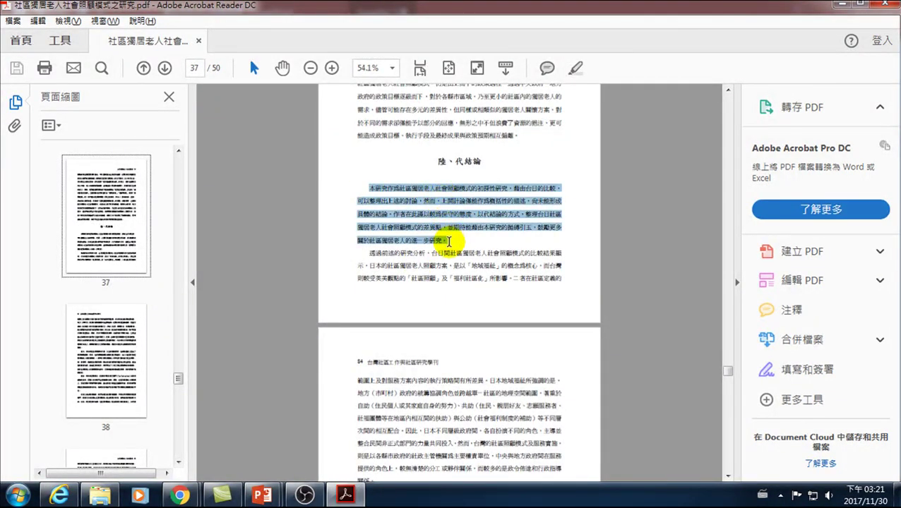
{"action": "key", "text": "alt+Tab"}
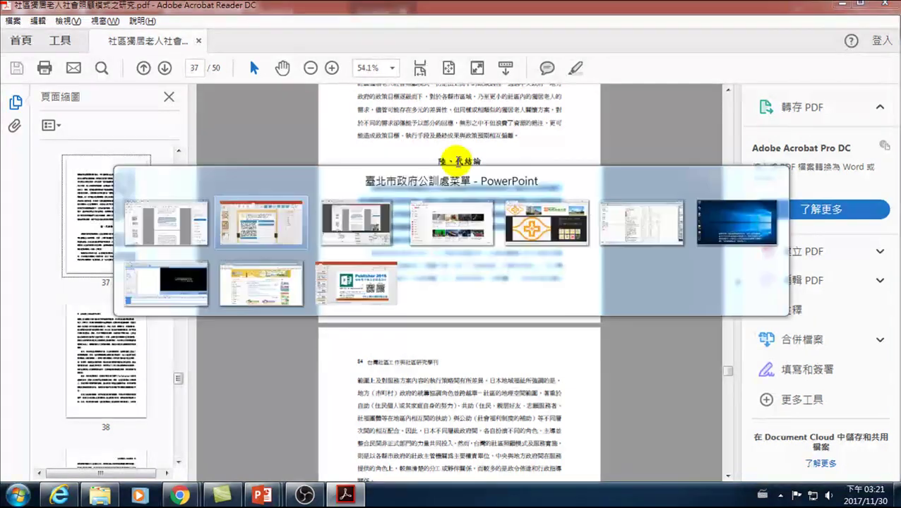
{"action": "left_click", "coordinate": [442, 248]}
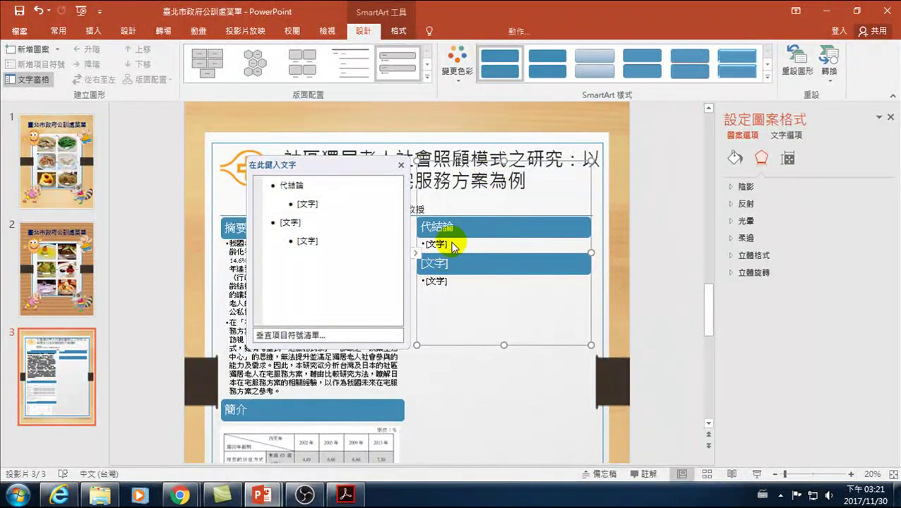
Step: Paste the copied conclusion paragraph into the entry under 代結論
{"action": "left_click", "coordinate": [434, 243]}
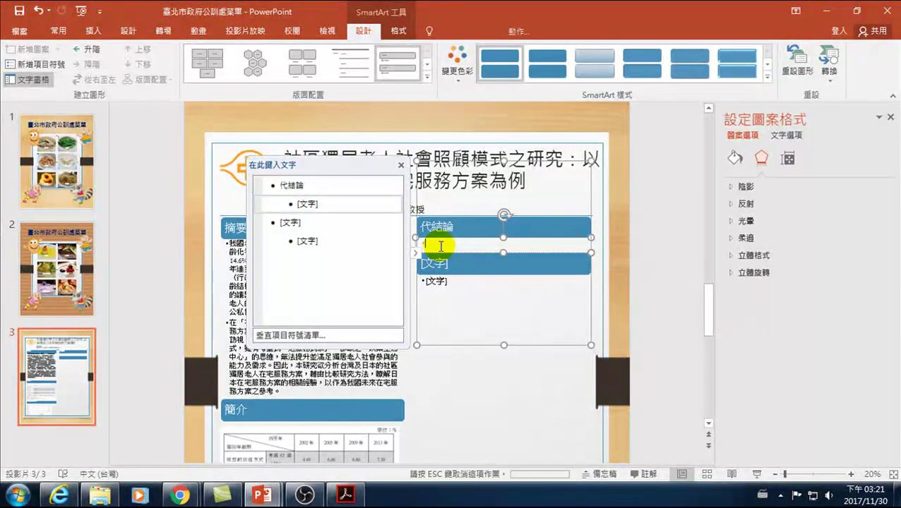
{"action": "type", "text": "本研究作為社區獨居老人社會照顧模式的初探性研究，藉由台日的比較， 可以整理出上述的討論，然而，上開討論僅能作為概括性的描述，尚未能形成 具體的結論。作者在此謹以較為保守的態度，以代結論的方式，整理台日社區 獨居老人社會照顧模式的差異點，並期待能藉由本研究的拋磚引玉，鼓勵更多 關於社區獨居老人的進一步研究。"}
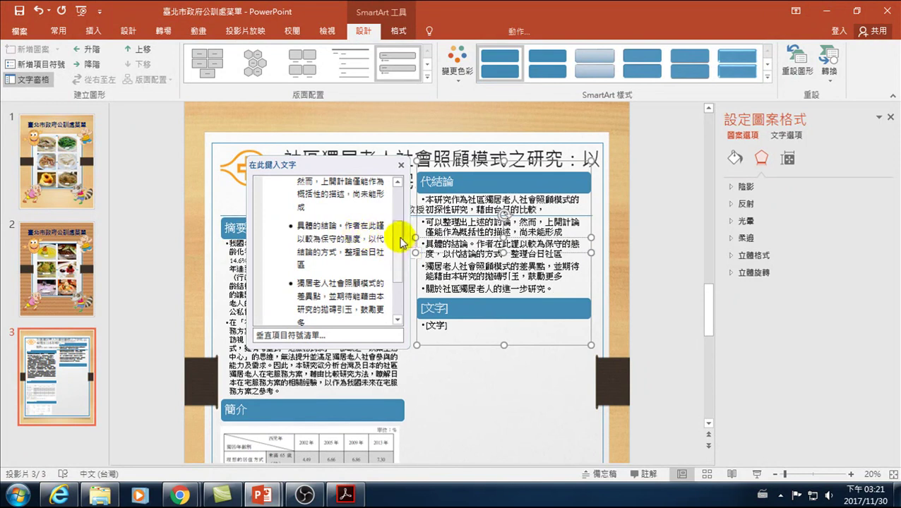
{"action": "left_click_drag", "start_coordinate": [400, 235], "coordinate": [400, 201]}
{"action": "left_click", "coordinate": [372, 231]}
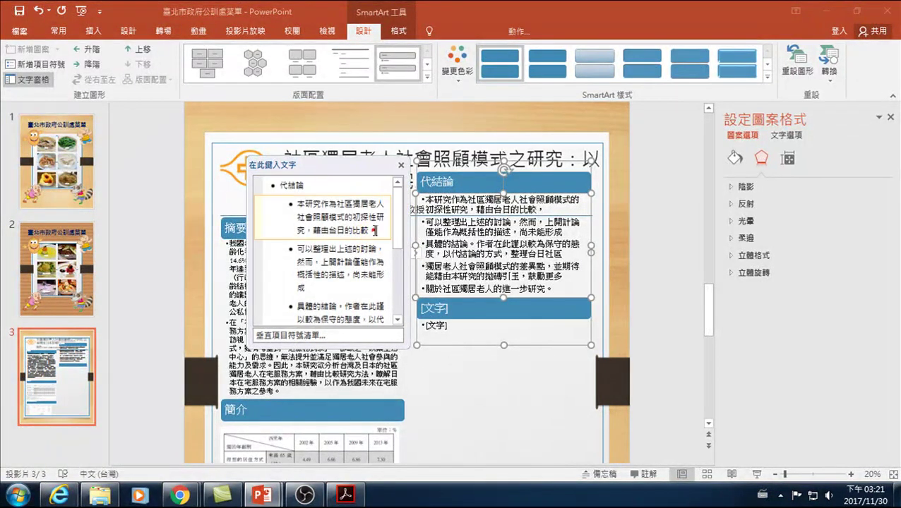
{"action": "key", "text": "Delete"}
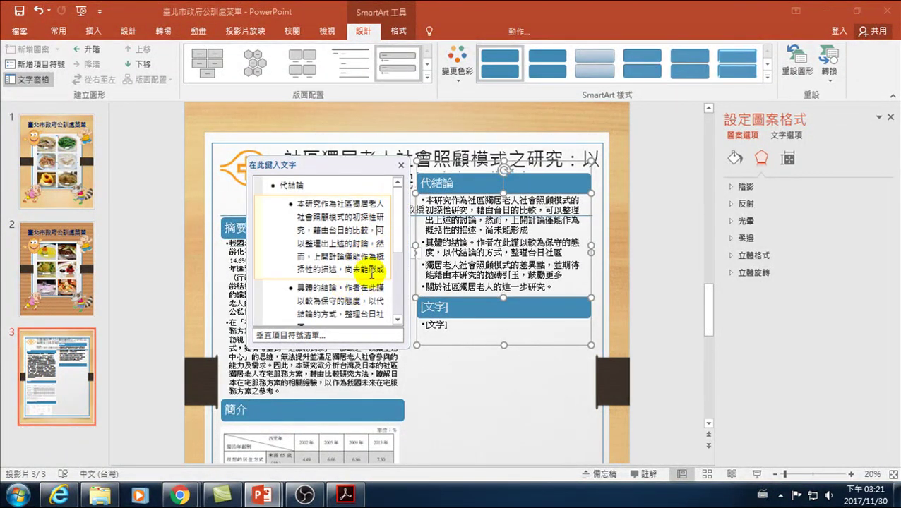
Step: Merge the 具體的結論 line and remaining lines into one continuous conclusion paragraph
{"action": "left_click", "coordinate": [297, 288]}
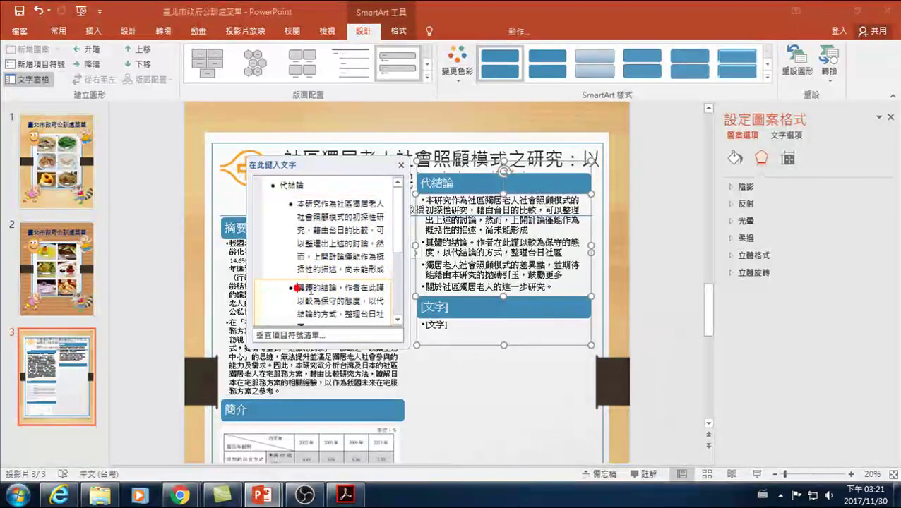
{"action": "key", "text": "shift+Tab"}
{"action": "key", "text": "BackSpace"}
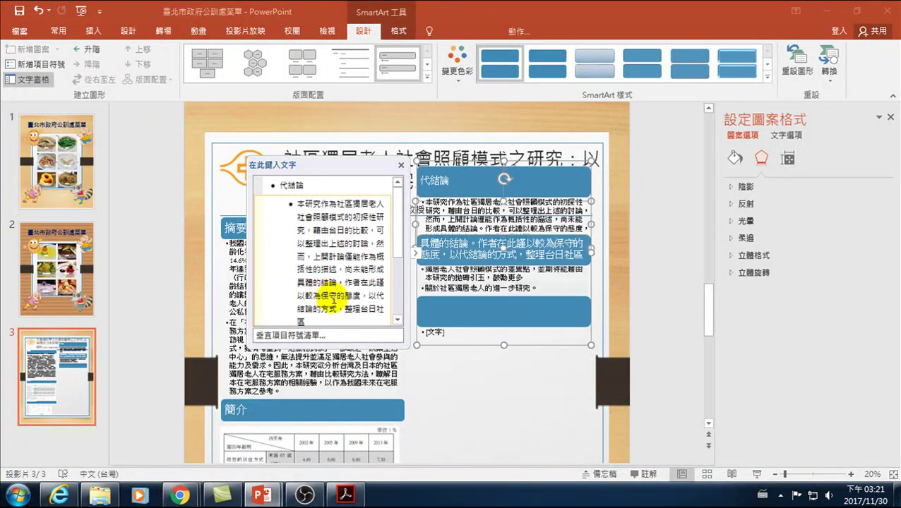
{"action": "left_click", "coordinate": [320, 261]}
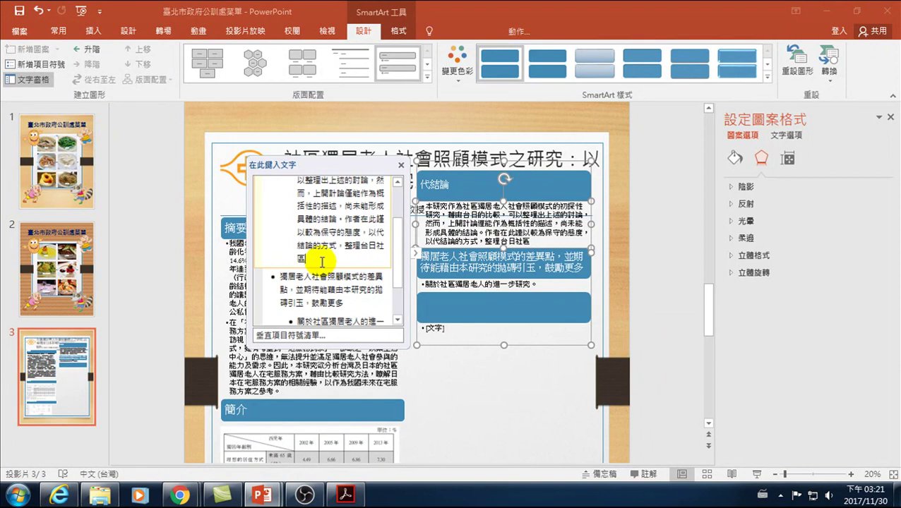
{"action": "key", "text": "Delete"}
{"action": "key", "text": "Delete"}
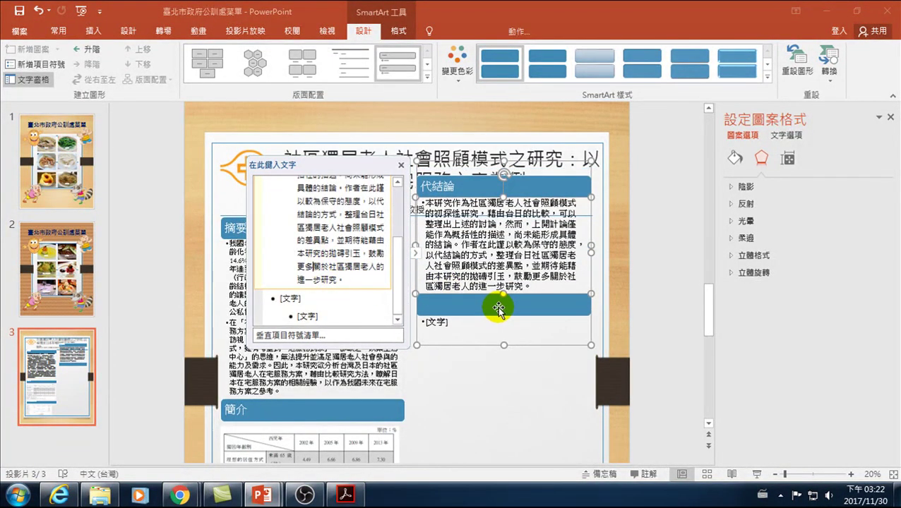
{"action": "left_click", "coordinate": [328, 299]}
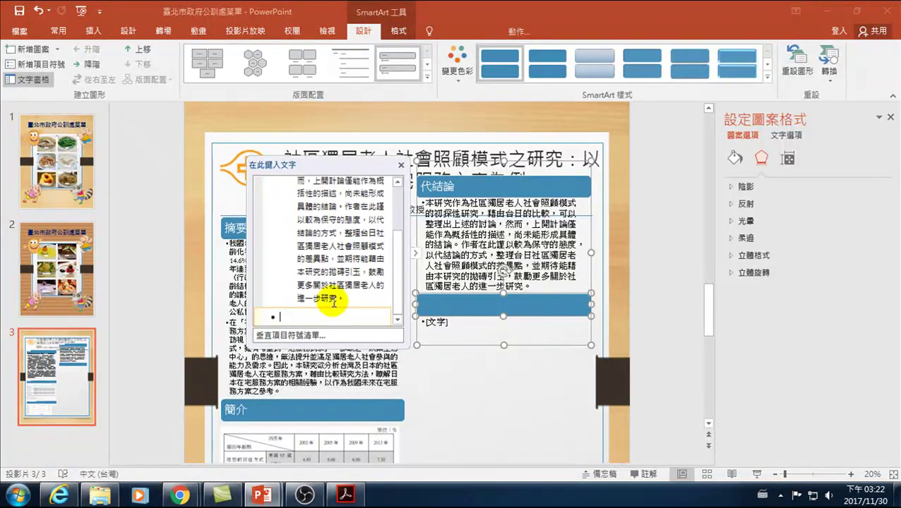
{"action": "left_click", "coordinate": [345, 299]}
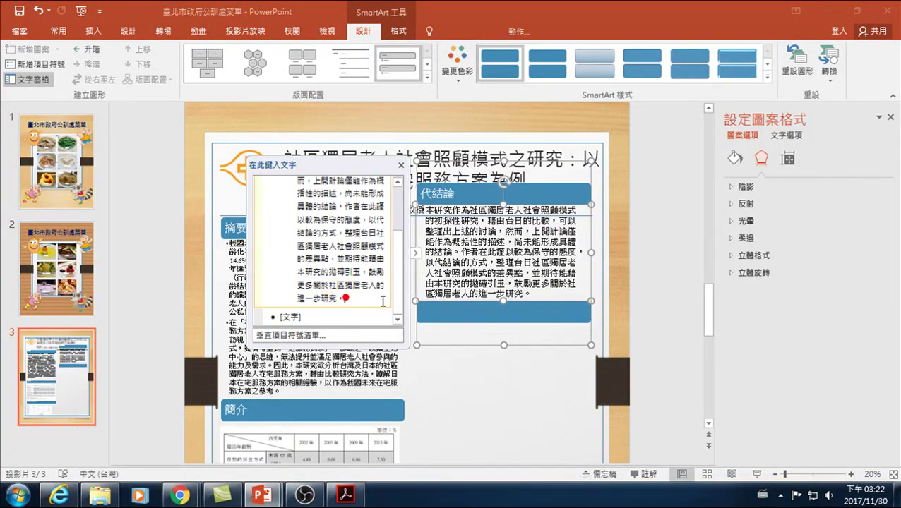
Step: Move the 代結論 section lower on the poster
{"action": "left_click", "coordinate": [492, 401]}
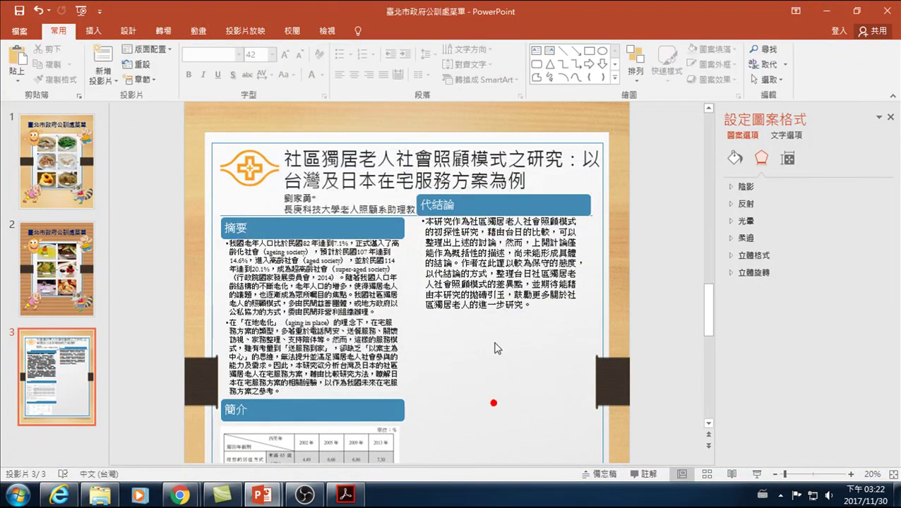
{"action": "left_click", "coordinate": [485, 209]}
{"action": "left_click", "coordinate": [483, 275]}
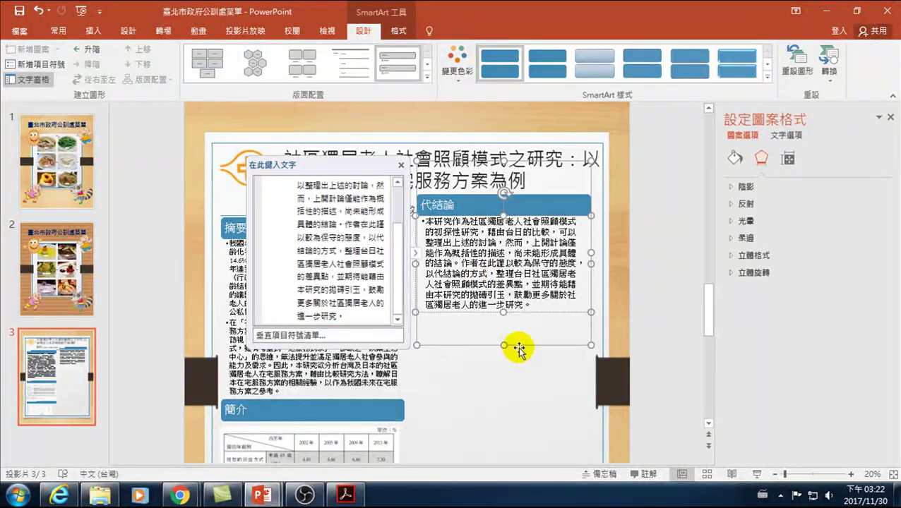
{"action": "left_click_drag", "start_coordinate": [519, 346], "coordinate": [519, 369]}
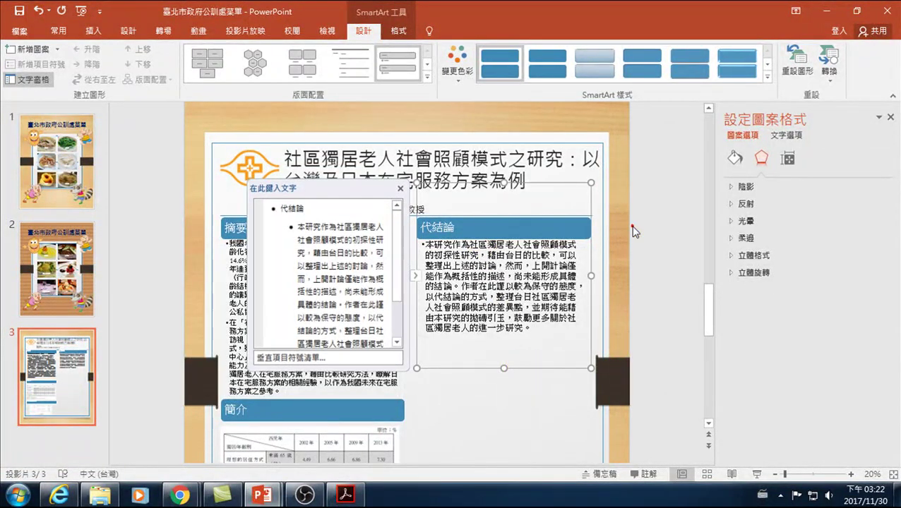
Step: Drag the 代結論 section far down the right column, undoing an accidental header move
{"action": "left_click", "coordinate": [491, 217]}
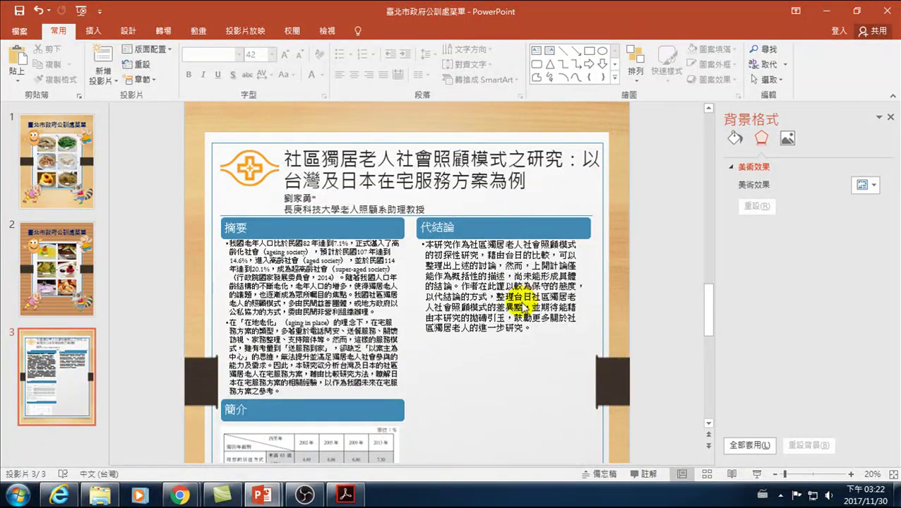
{"action": "scroll", "coordinate": [522, 303], "scroll_direction": "down", "scroll_amount": 2}
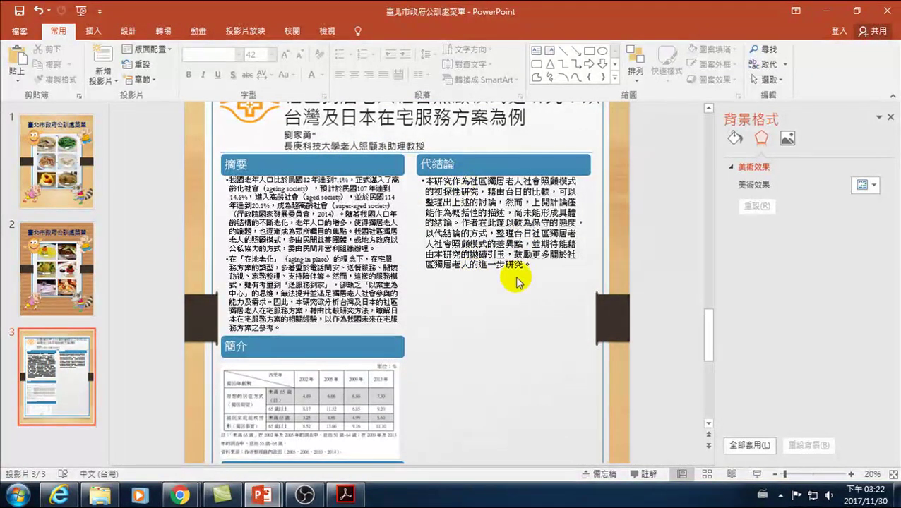
{"action": "scroll", "coordinate": [516, 319], "scroll_direction": "down", "scroll_amount": 1}
{"action": "scroll", "coordinate": [519, 318], "scroll_direction": "down", "scroll_amount": 4}
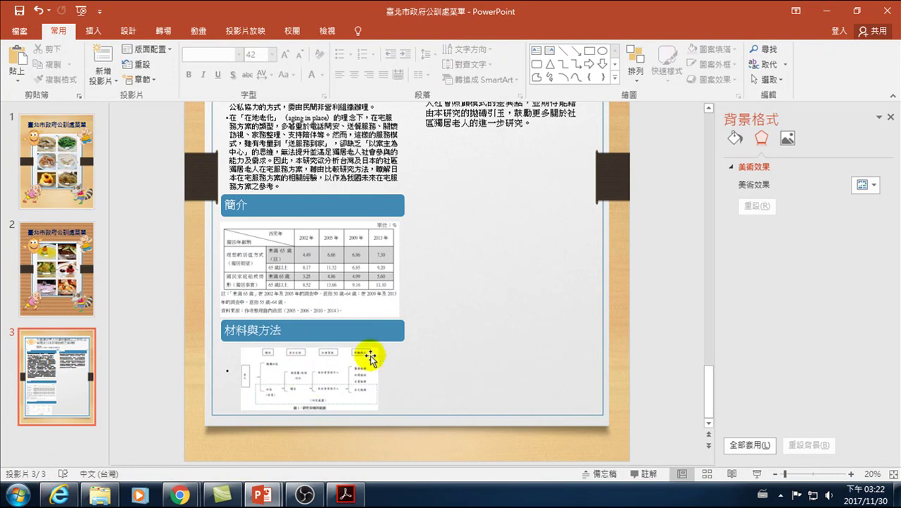
{"action": "scroll", "coordinate": [471, 253], "scroll_direction": "up", "scroll_amount": 3}
{"action": "left_click", "coordinate": [486, 154]}
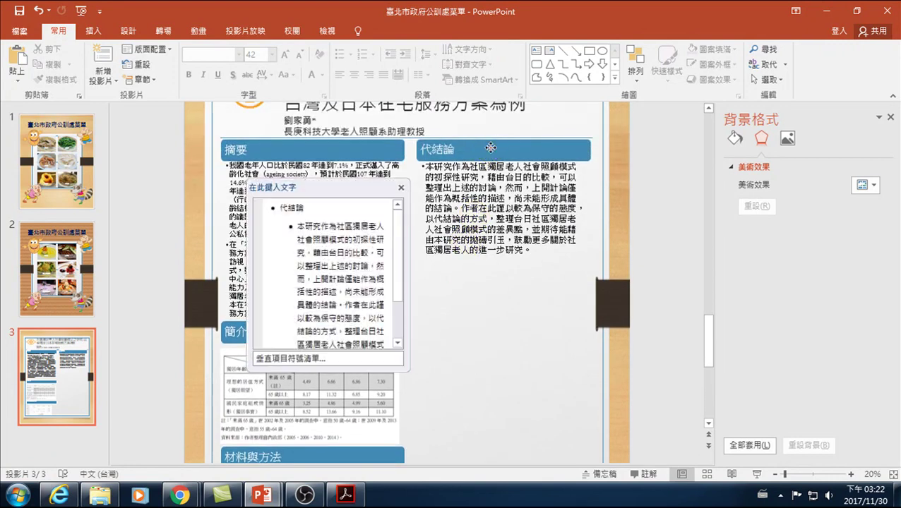
{"action": "left_click_drag", "start_coordinate": [498, 155], "coordinate": [500, 158]}
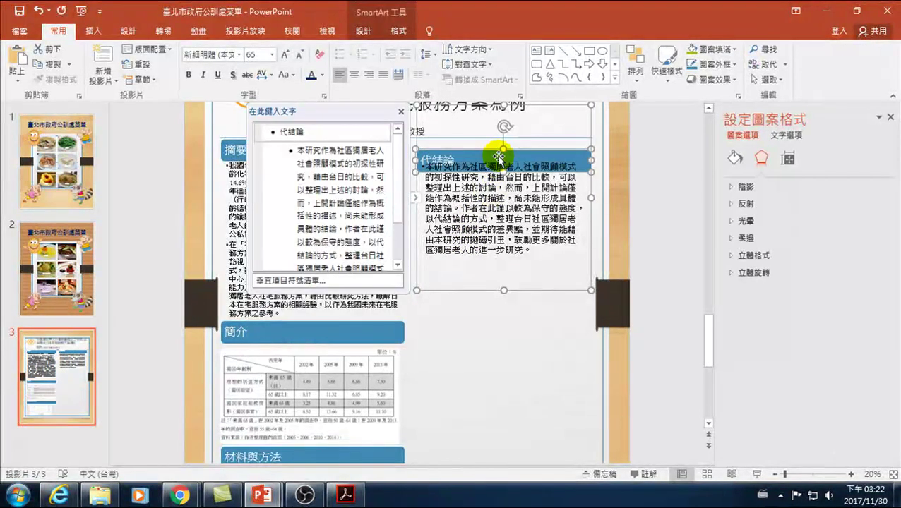
{"action": "key", "text": "ctrl+z"}
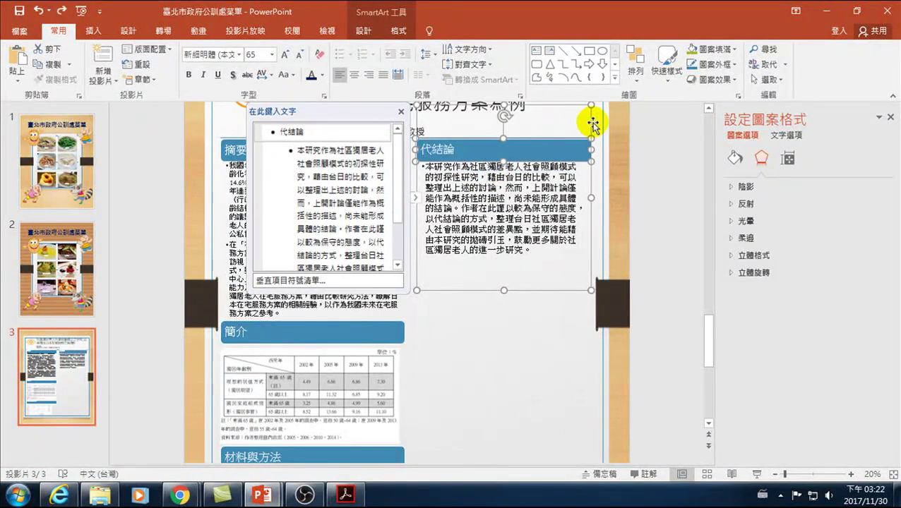
{"action": "left_click_drag", "start_coordinate": [590, 120], "coordinate": [589, 354]}
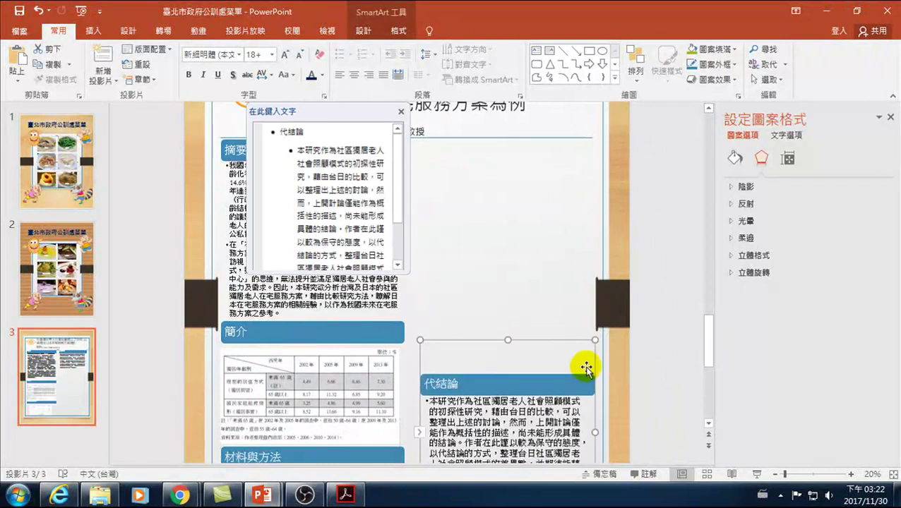
Step: Place the 代結論 section beside the 簡介 section
{"action": "scroll", "coordinate": [579, 346], "scroll_direction": "down", "scroll_amount": 2}
{"action": "left_click", "coordinate": [624, 348]}
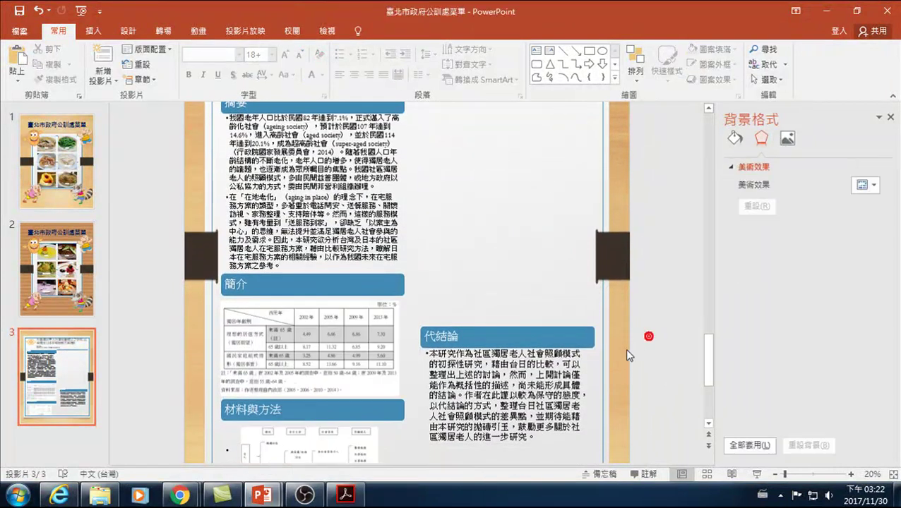
{"action": "scroll", "coordinate": [606, 366], "scroll_direction": "down", "scroll_amount": 2}
{"action": "left_click", "coordinate": [533, 271]}
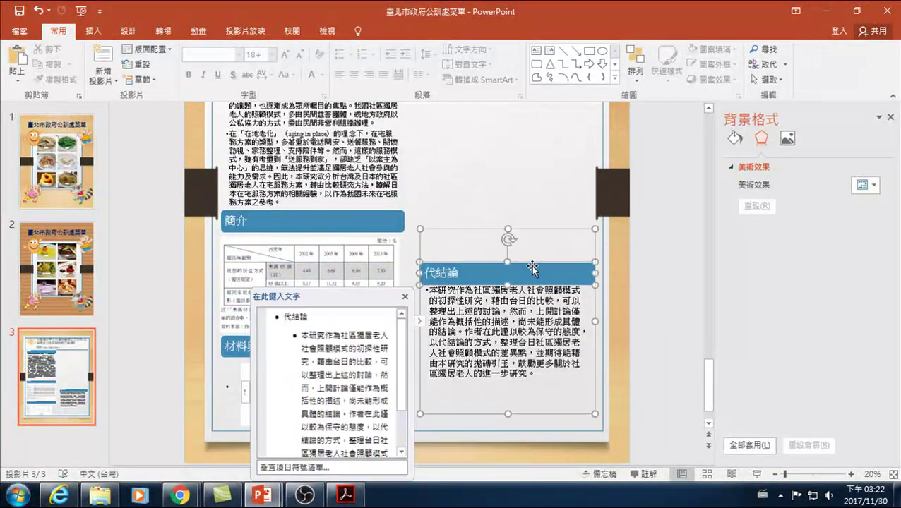
{"action": "left_click_drag", "start_coordinate": [593, 244], "coordinate": [597, 184]}
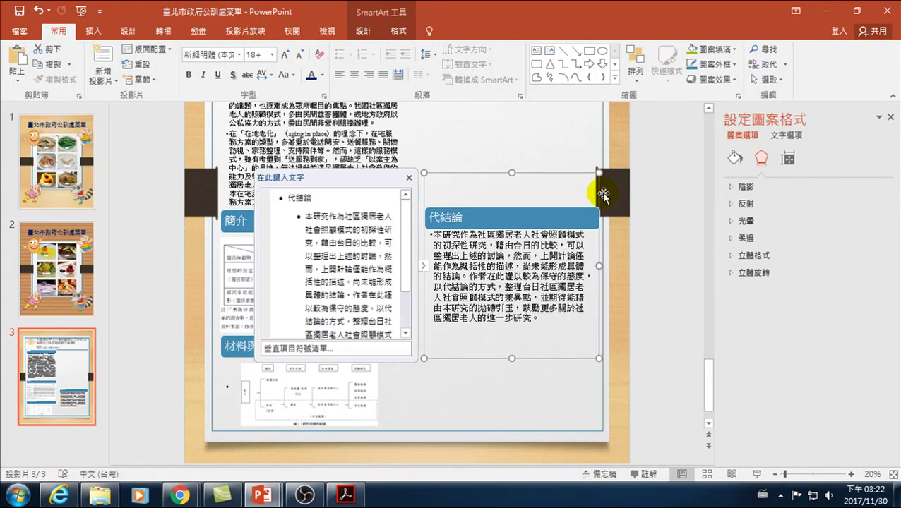
{"action": "left_click", "coordinate": [638, 221]}
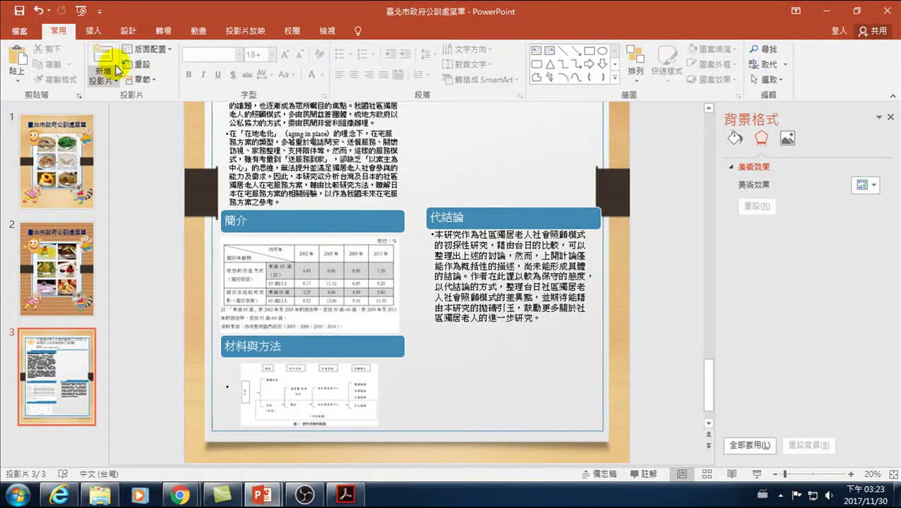
{"action": "left_click", "coordinate": [329, 31]}
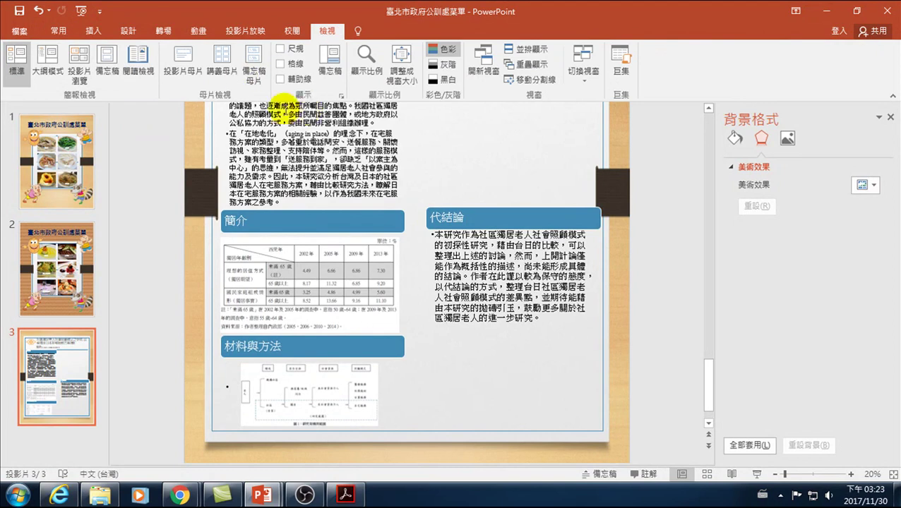
Step: Turn on the ruler and guides and move the horizontal guide to the 簡介 header
{"action": "left_click", "coordinate": [280, 49]}
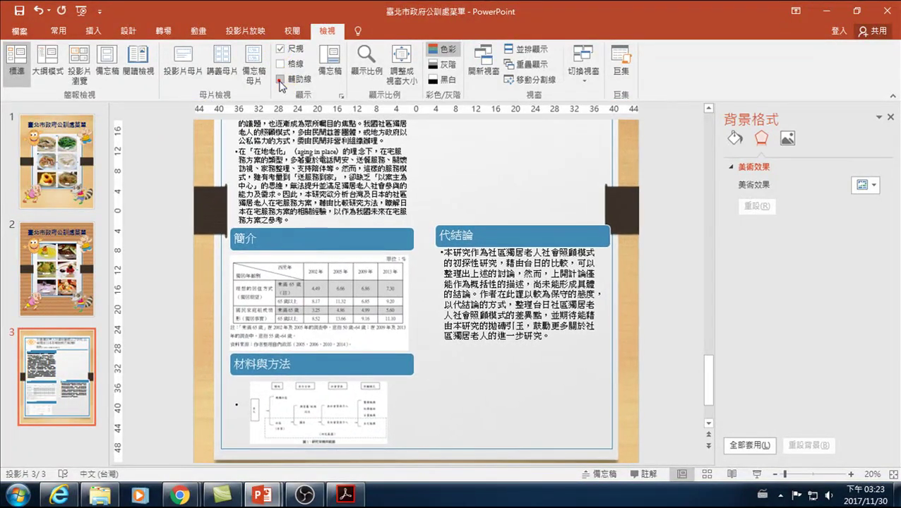
{"action": "left_click", "coordinate": [456, 210]}
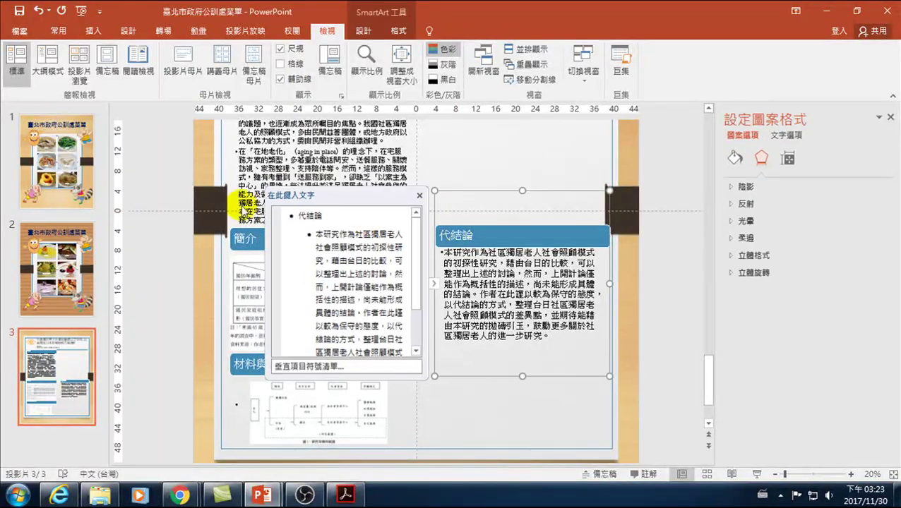
{"action": "left_click_drag", "start_coordinate": [166, 210], "coordinate": [167, 226]}
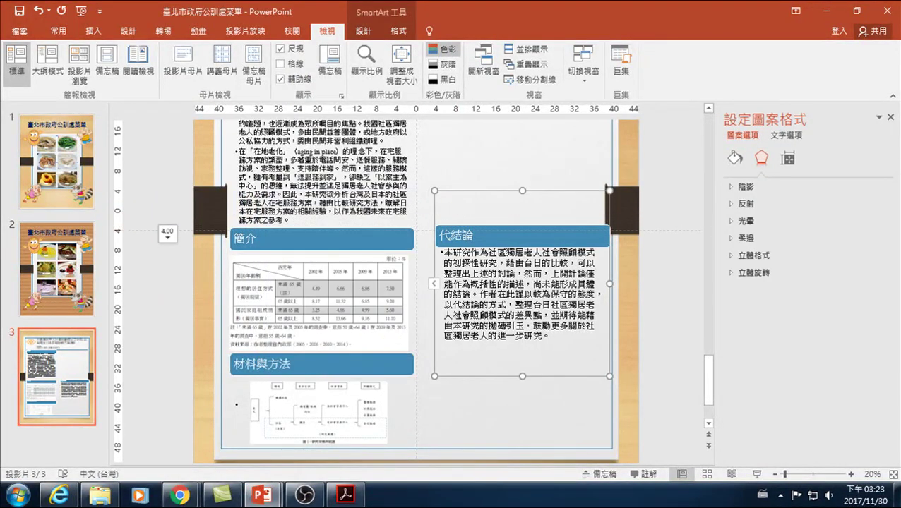
{"action": "left_click", "coordinate": [277, 247]}
Step: Align the 代結論 header with the 簡介 header along the guide
{"action": "left_click", "coordinate": [283, 240]}
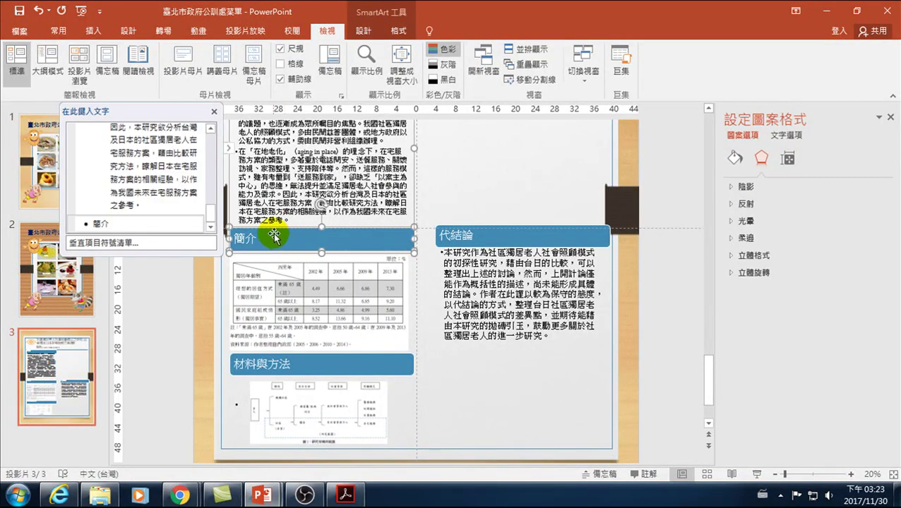
{"action": "left_click", "coordinate": [497, 238]}
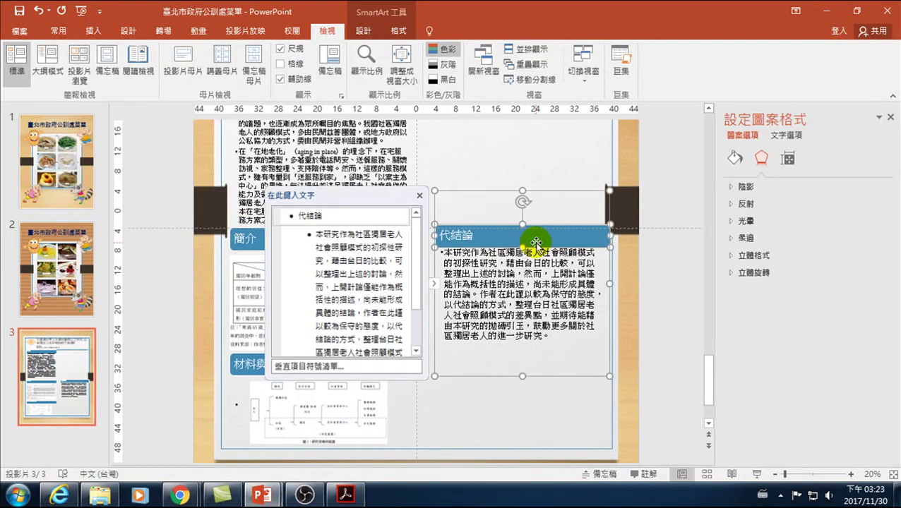
{"action": "mouse_move", "coordinate": [576, 191]}
{"action": "left_mouse_down"}
{"action": "mouse_move", "coordinate": [569, 199]}
{"action": "mouse_move", "coordinate": [576, 196]}
{"action": "left_mouse_up"}
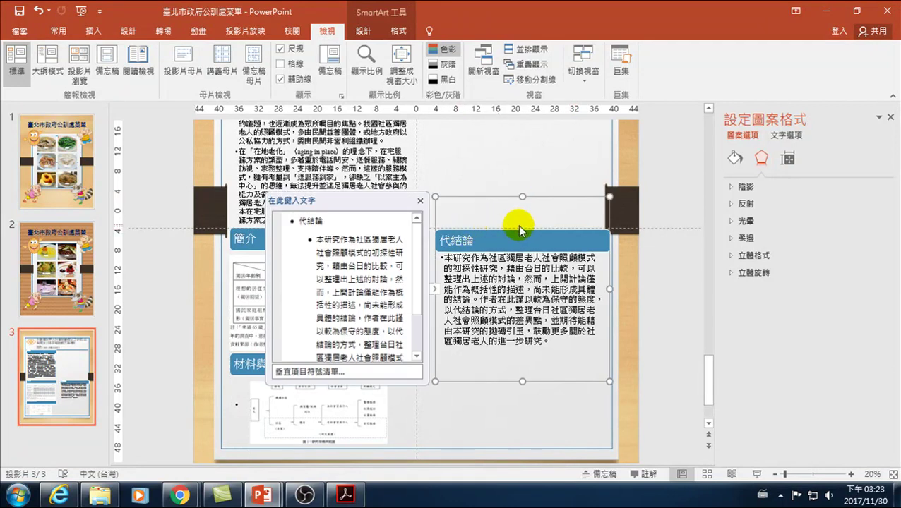
{"action": "left_click", "coordinate": [677, 263]}
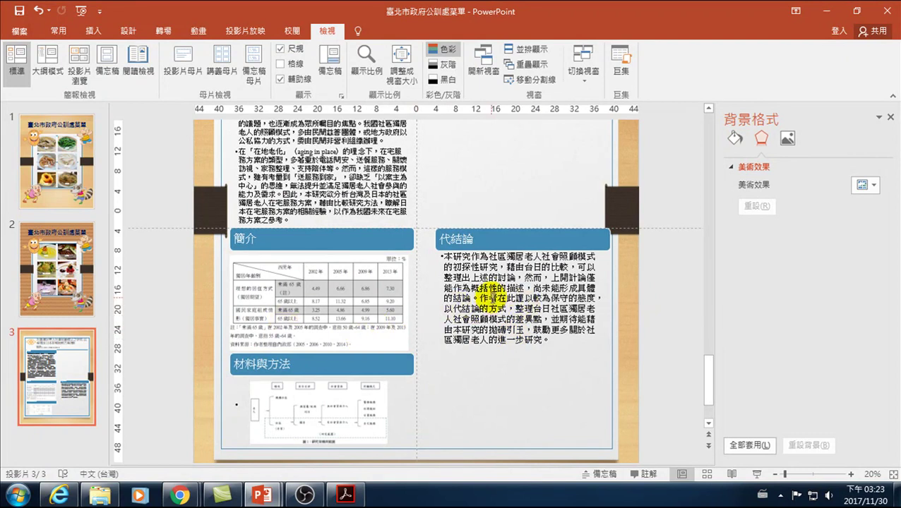
{"action": "left_click", "coordinate": [305, 496]}
{"action": "left_click", "coordinate": [264, 494]}
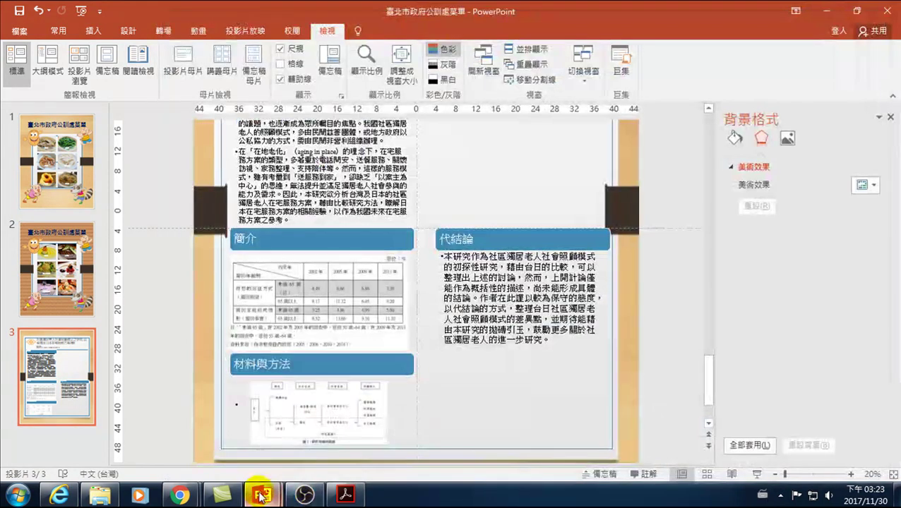
{"action": "mouse_move", "coordinate": [180, 495]}
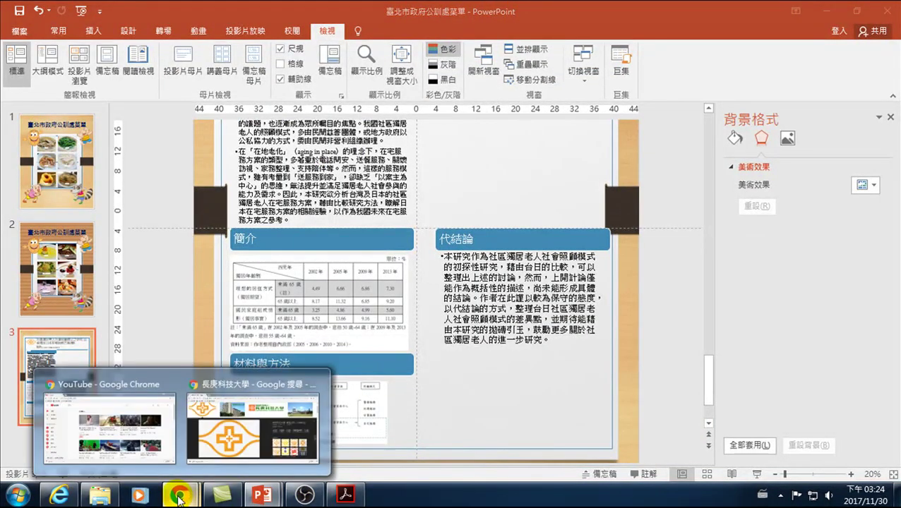
Step: In Acrobat, highlight the 參考書目 heading with the first two reference entries on page 41
{"action": "left_click", "coordinate": [344, 492]}
{"action": "scroll", "coordinate": [332, 364], "scroll_direction": "down", "scroll_amount": 3}
{"action": "scroll", "coordinate": [408, 332], "scroll_direction": "down", "scroll_amount": 3}
{"action": "scroll", "coordinate": [422, 311], "scroll_direction": "up", "scroll_amount": 2}
{"action": "scroll", "coordinate": [391, 379], "scroll_direction": "down", "scroll_amount": 3}
{"action": "scroll", "coordinate": [442, 372], "scroll_direction": "down", "scroll_amount": 5}
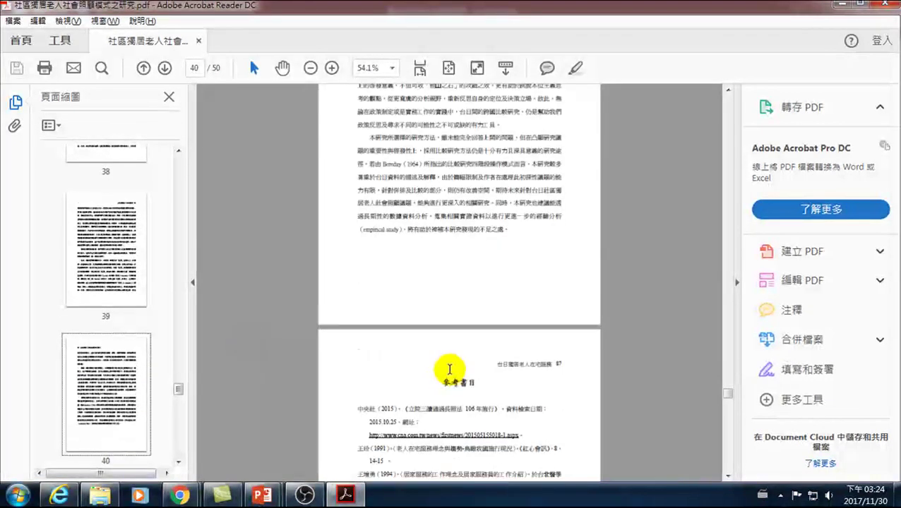
{"action": "scroll", "coordinate": [428, 368], "scroll_direction": "down", "scroll_amount": 3}
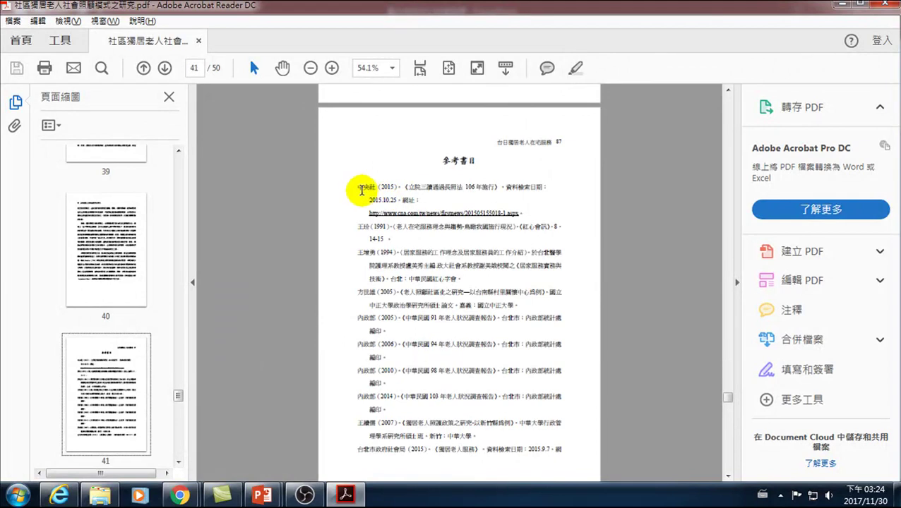
{"action": "mouse_move", "coordinate": [355, 187]}
{"action": "left_mouse_down"}
{"action": "mouse_move", "coordinate": [421, 220]}
{"action": "mouse_move", "coordinate": [439, 212]}
{"action": "left_mouse_up"}
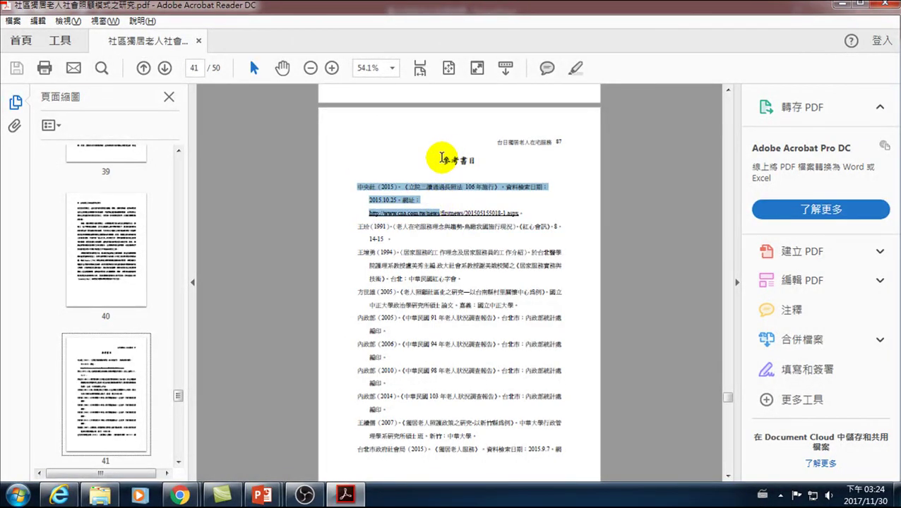
{"action": "left_click", "coordinate": [441, 158]}
{"action": "left_click_drag", "start_coordinate": [477, 161], "coordinate": [388, 238]}
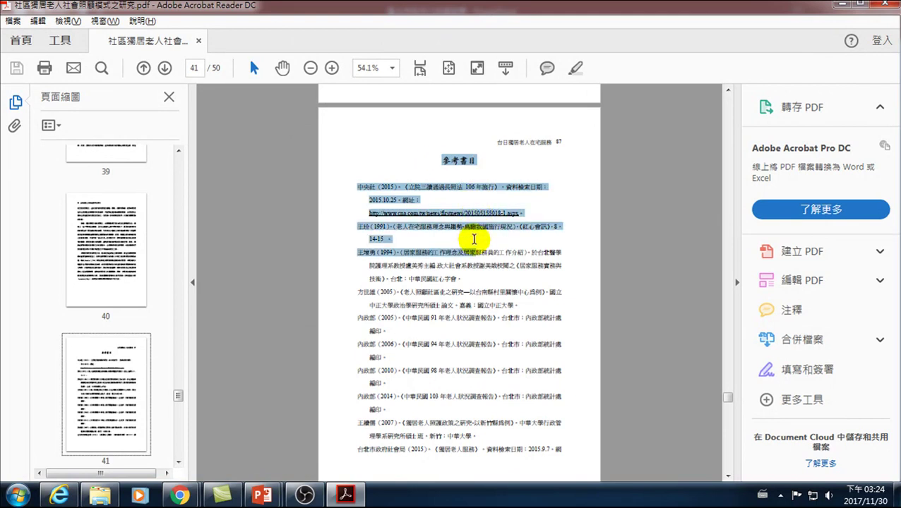
{"action": "mouse_move", "coordinate": [398, 238]}
{"action": "left_mouse_down"}
{"action": "mouse_move", "coordinate": [365, 211]}
{"action": "mouse_move", "coordinate": [416, 232]}
{"action": "left_mouse_up"}
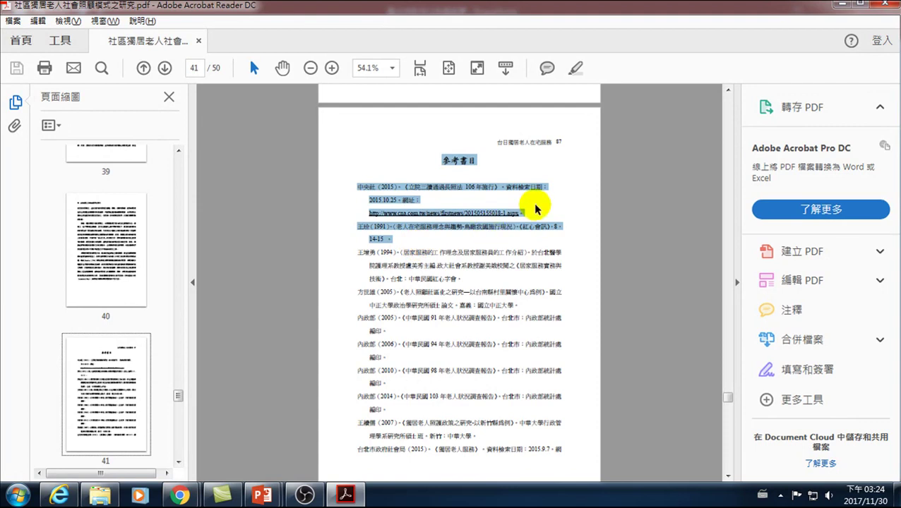
{"action": "key", "text": "alt+Tab"}
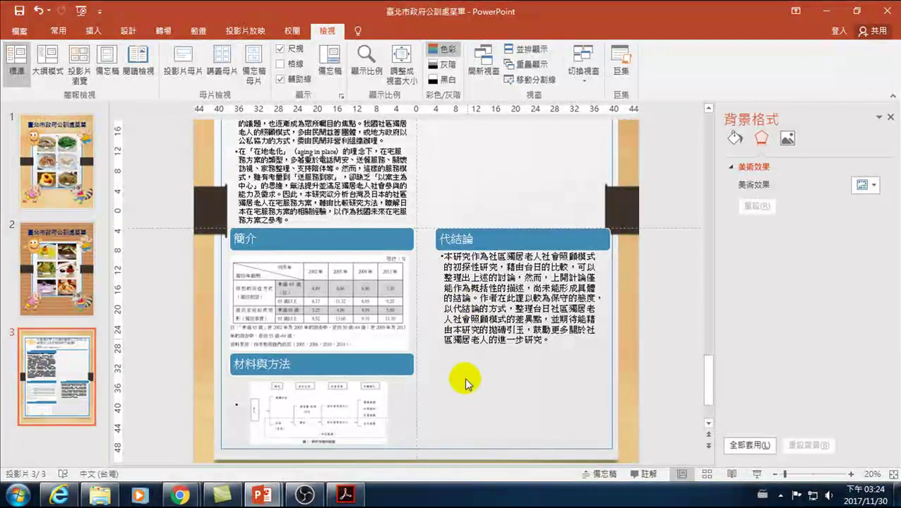
Step: Insert a new vertical bullet list SmartArt and paste the reference text into it
{"action": "left_click", "coordinate": [458, 358]}
{"action": "left_click", "coordinate": [134, 332]}
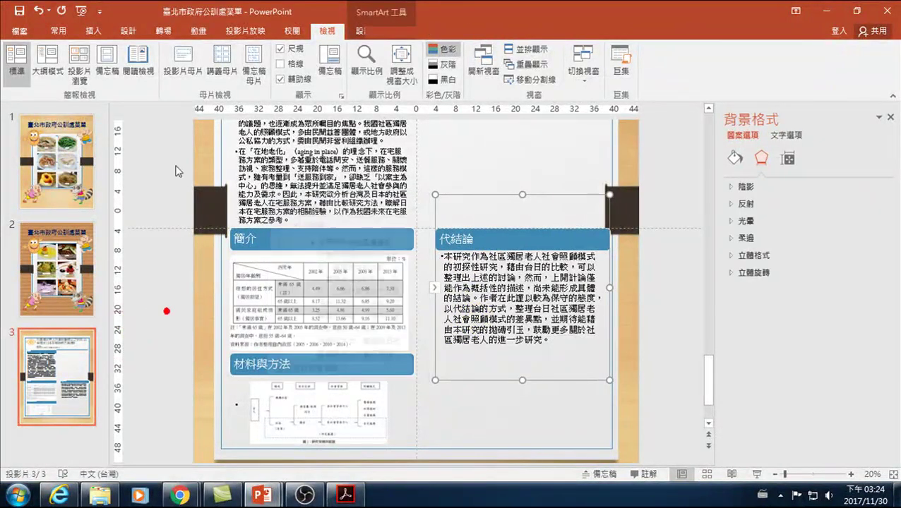
{"action": "left_click", "coordinate": [92, 33]}
{"action": "left_click", "coordinate": [265, 61]}
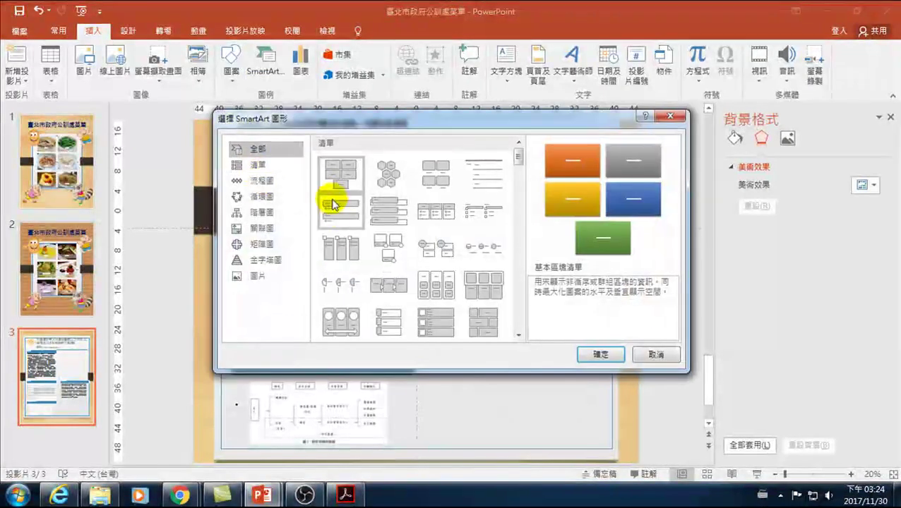
{"action": "left_click", "coordinate": [332, 209]}
{"action": "left_click", "coordinate": [601, 358]}
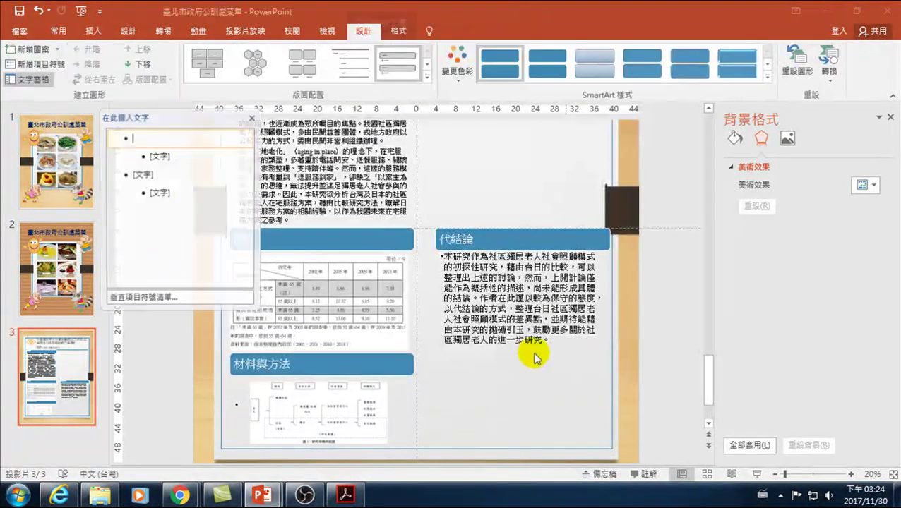
{"action": "key", "text": "ctrl+v"}
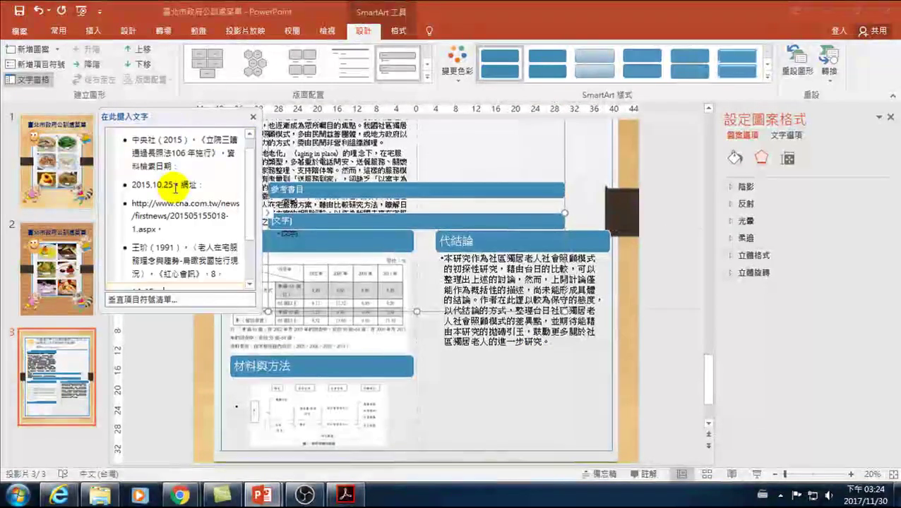
Step: Nest the 中央社 (2015) reference under 參考書目, joining its date and URL lines
{"action": "scroll", "coordinate": [253, 268], "scroll_direction": "up", "scroll_amount": 1}
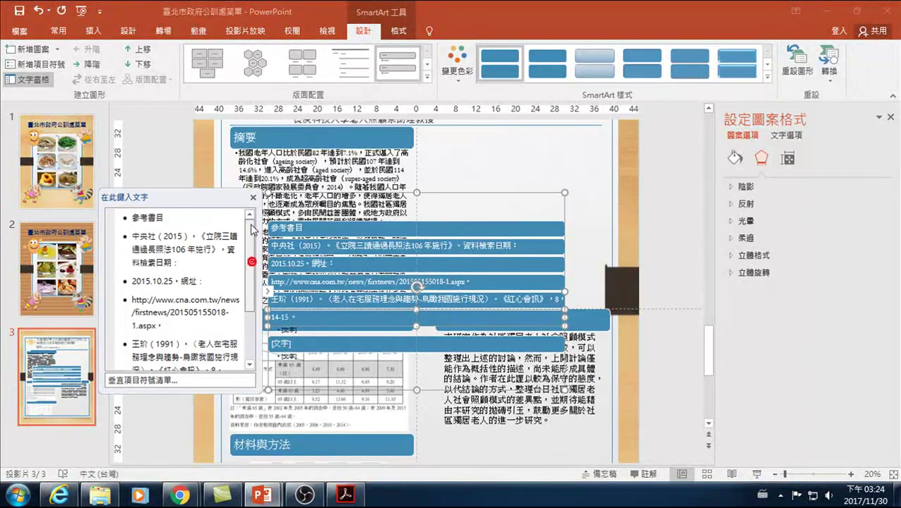
{"action": "left_click", "coordinate": [177, 217]}
{"action": "left_click", "coordinate": [135, 242]}
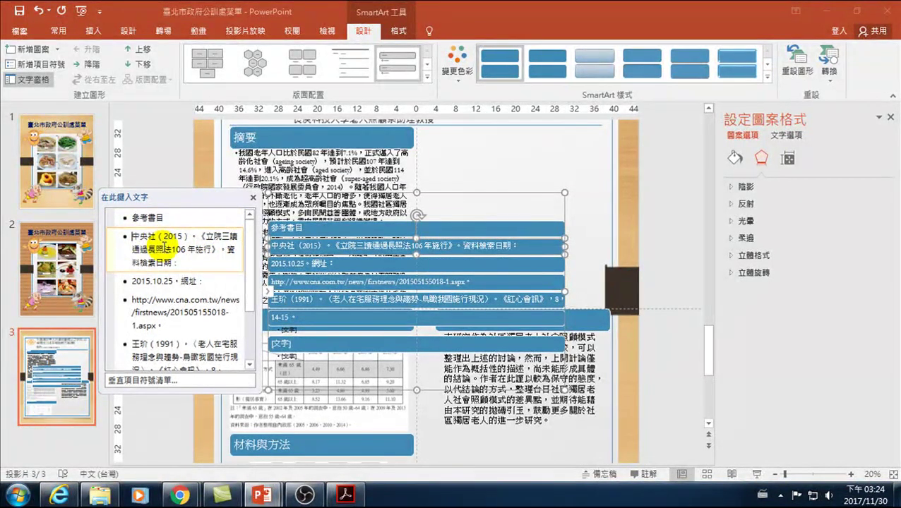
{"action": "key", "text": "Tab"}
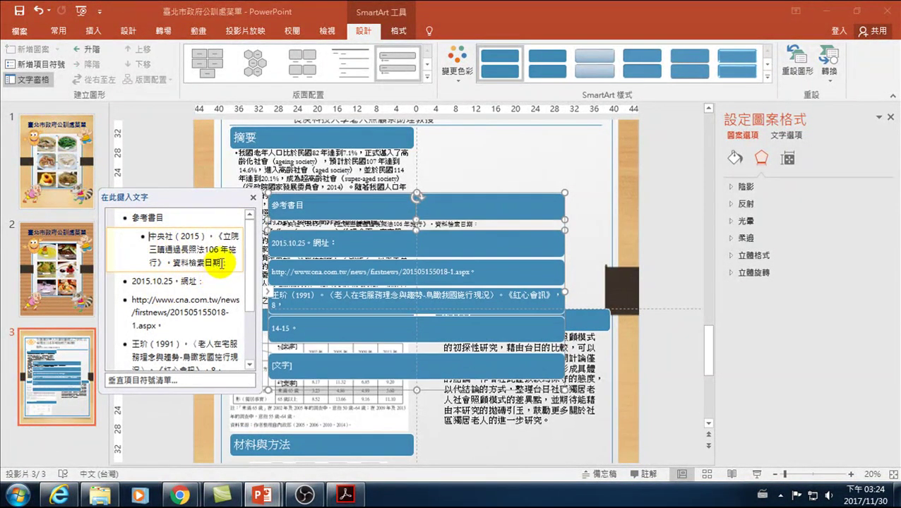
{"action": "left_click", "coordinate": [227, 262]}
{"action": "key", "text": "Delete"}
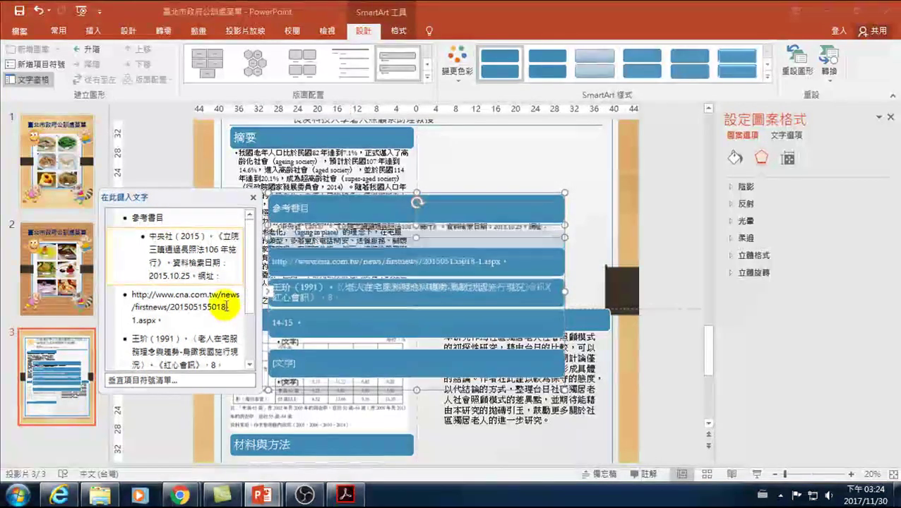
{"action": "left_click", "coordinate": [231, 277]}
{"action": "key", "text": "Delete"}
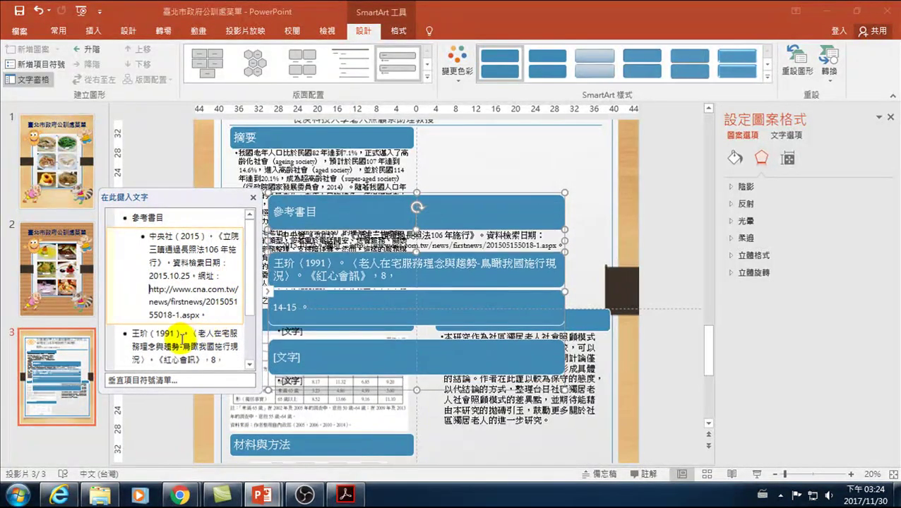
Step: Nest the 王玠 (1991) reference, join its 14-15 page line, and delete leftover placeholders
{"action": "left_click", "coordinate": [131, 337]}
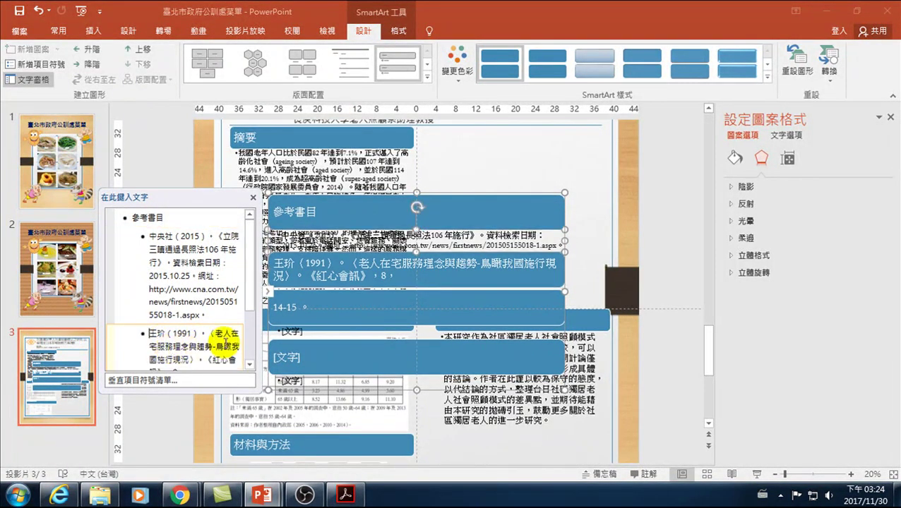
{"action": "key", "text": "Tab"}
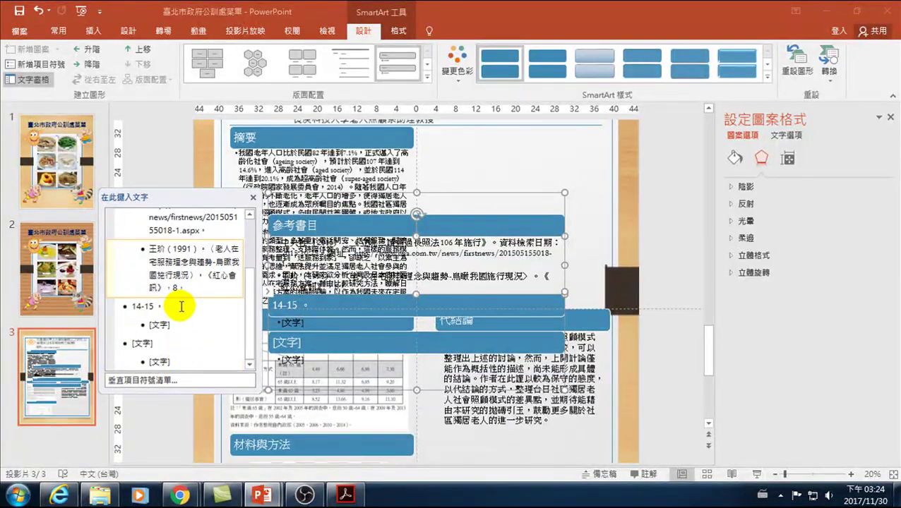
{"action": "key", "text": "BackSpace"}
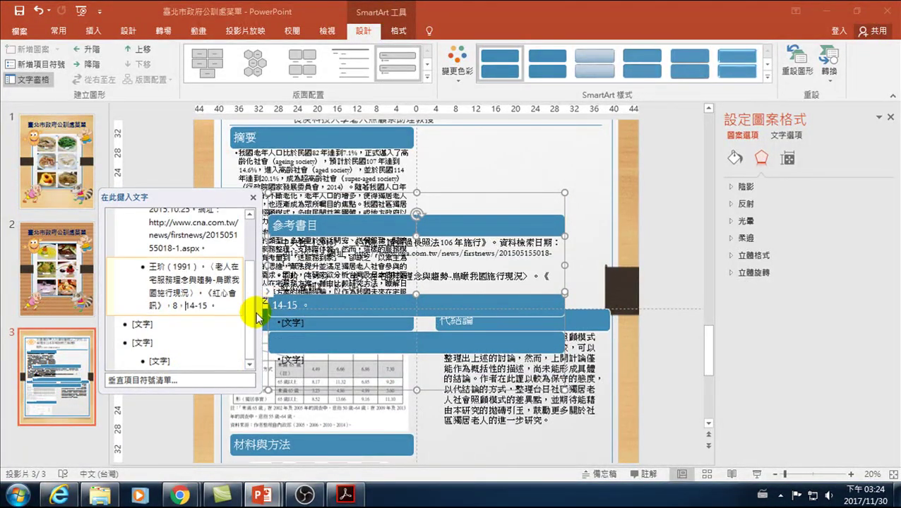
{"action": "left_click", "coordinate": [177, 320]}
{"action": "key", "text": "Delete"}
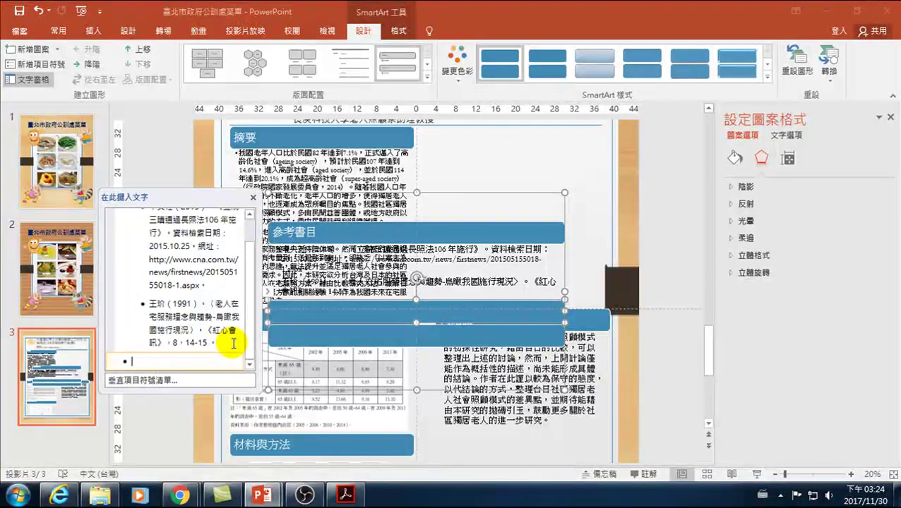
{"action": "key", "text": "Delete"}
{"action": "key", "text": "BackSpace"}
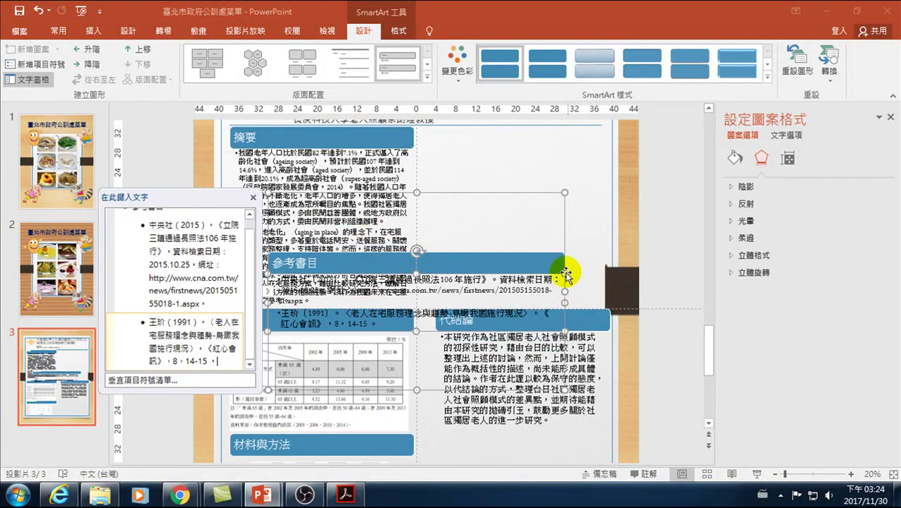
Step: Shrink the 參考書目 list and move it below the 代結論 text in the right column
{"action": "left_click_drag", "start_coordinate": [564, 192], "coordinate": [429, 200]}
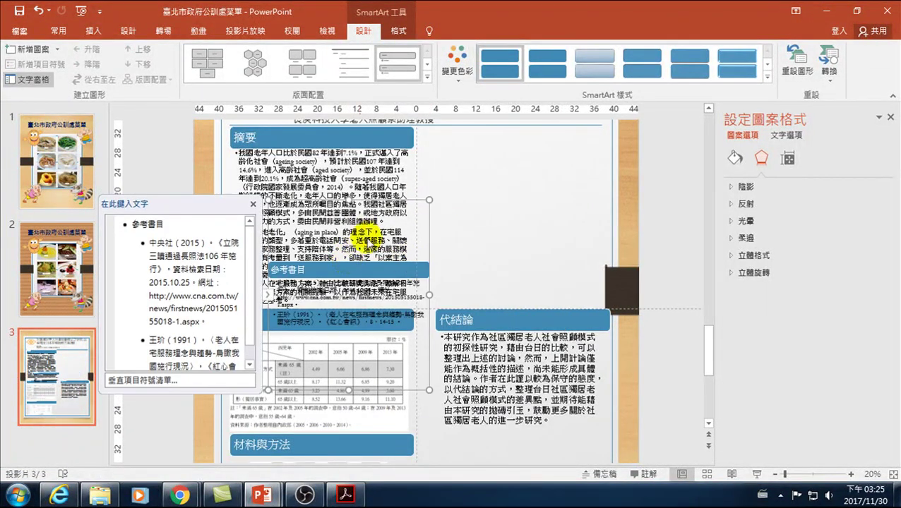
{"action": "left_click_drag", "start_coordinate": [349, 199], "coordinate": [348, 251]}
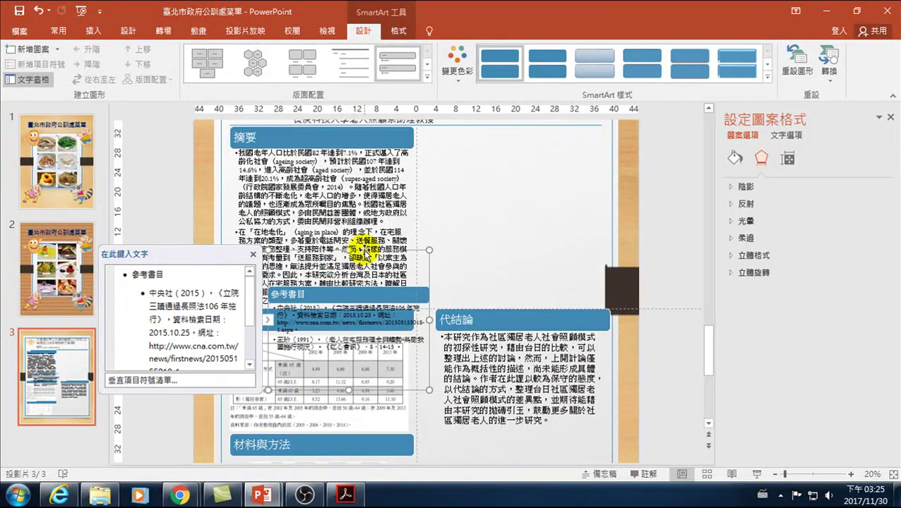
{"action": "left_click_drag", "start_coordinate": [365, 250], "coordinate": [528, 390]}
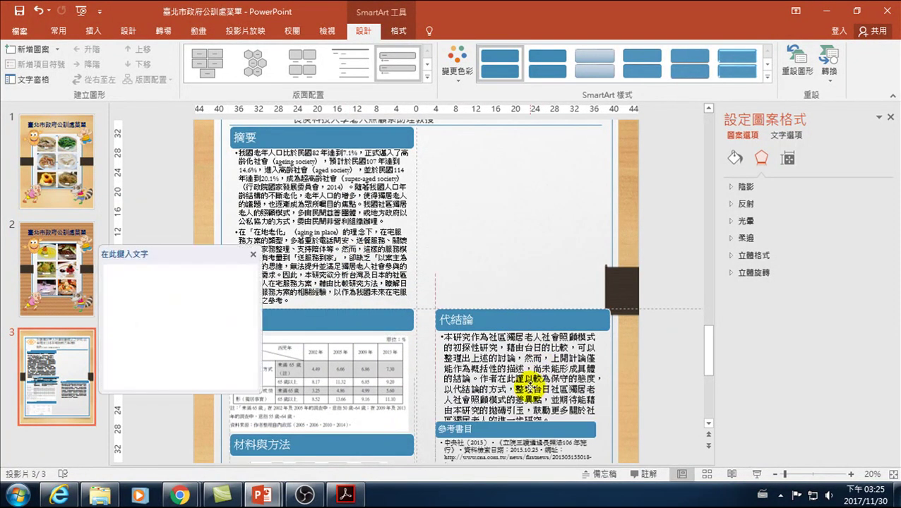
{"action": "left_click", "coordinate": [657, 355]}
{"action": "left_click_drag", "start_coordinate": [708, 346], "coordinate": [710, 382]}
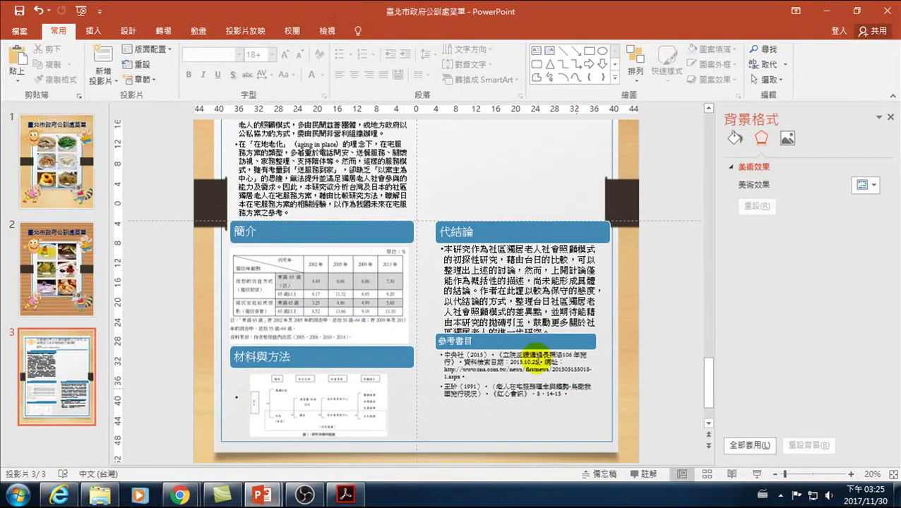
{"action": "left_click", "coordinate": [538, 338]}
{"action": "left_click_drag", "start_coordinate": [591, 380], "coordinate": [609, 392]}
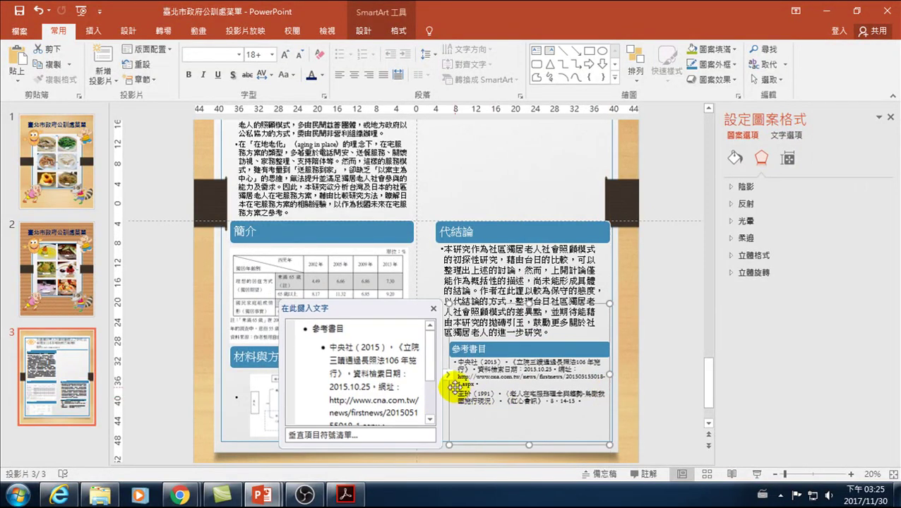
{"action": "left_click_drag", "start_coordinate": [447, 444], "coordinate": [430, 435]}
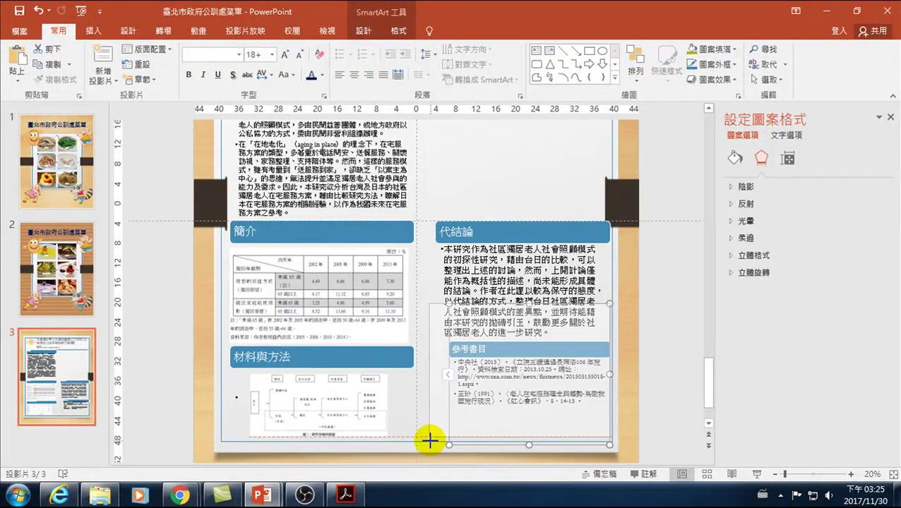
Step: Compare the 參考書目 title's font size with the 代結論 title's
{"action": "left_click", "coordinate": [419, 177]}
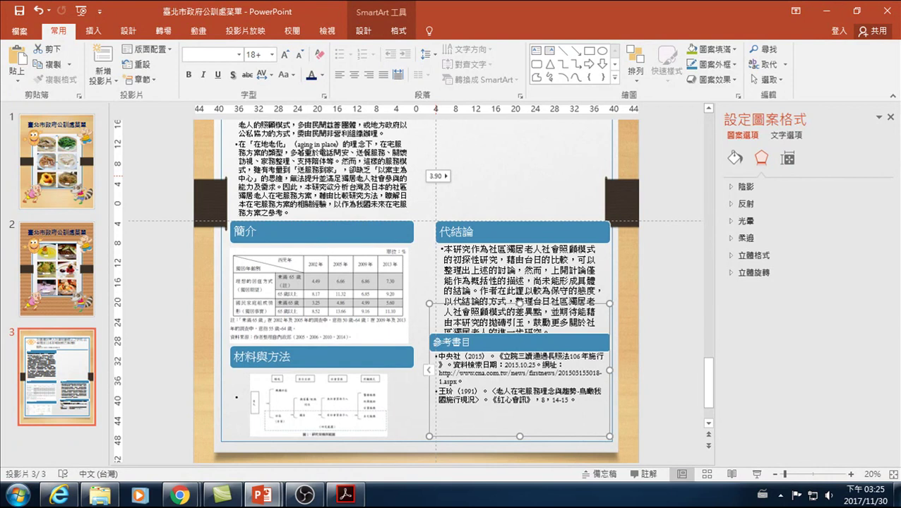
{"action": "left_click", "coordinate": [423, 220]}
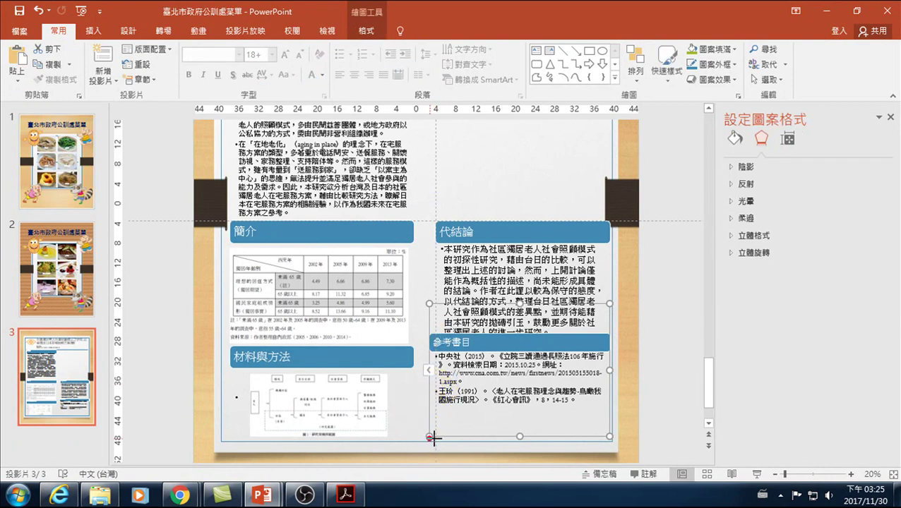
{"action": "left_click_drag", "start_coordinate": [433, 439], "coordinate": [436, 439]}
{"action": "left_click", "coordinate": [468, 344]}
{"action": "double_click", "coordinate": [469, 343]}
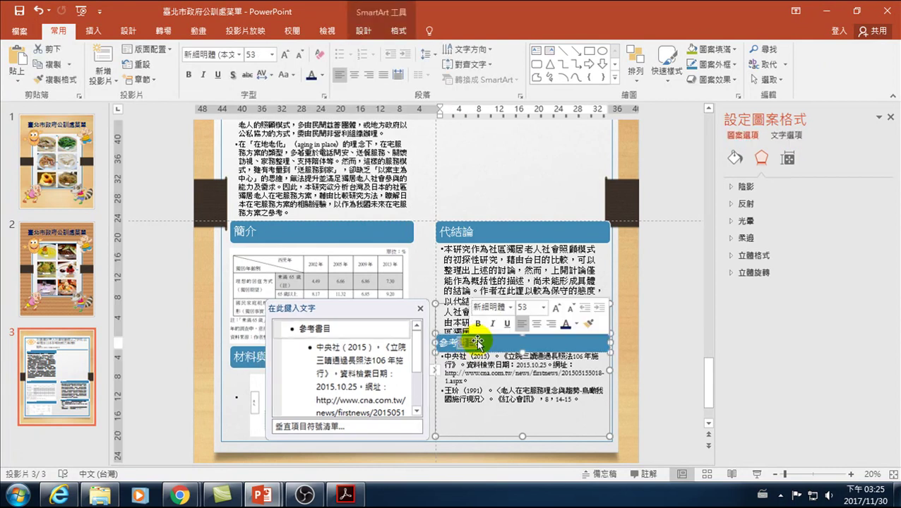
{"action": "left_click", "coordinate": [478, 343]}
{"action": "left_click", "coordinate": [455, 232]}
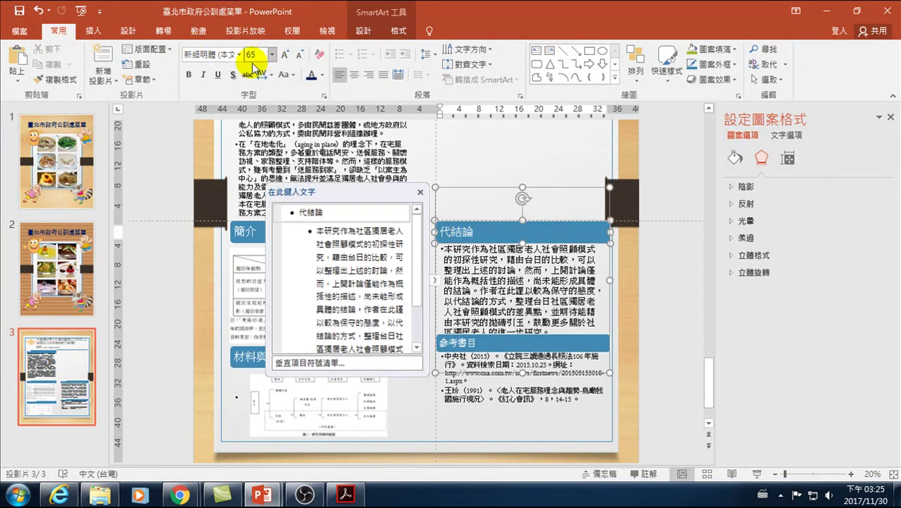
{"action": "left_click", "coordinate": [450, 344]}
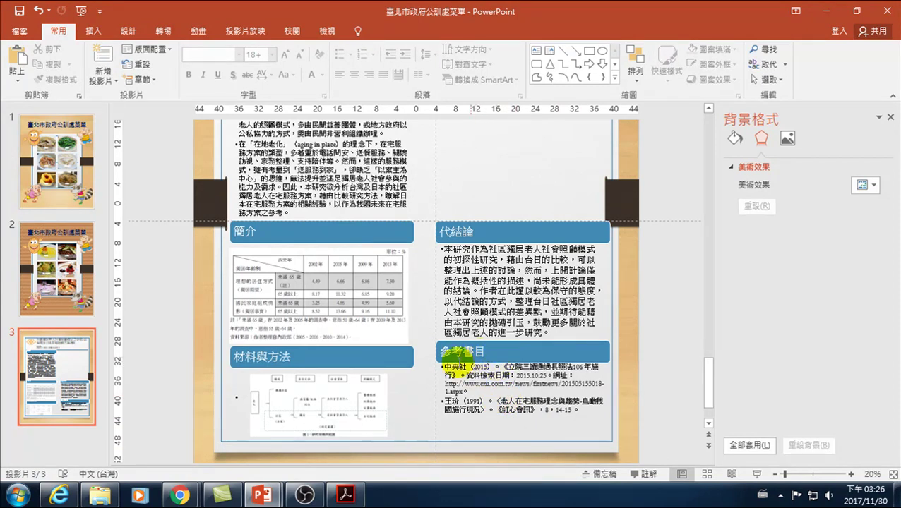
Step: Move the horizontal guide down to the references list and exit the SmartArt
{"action": "left_click", "coordinate": [469, 356]}
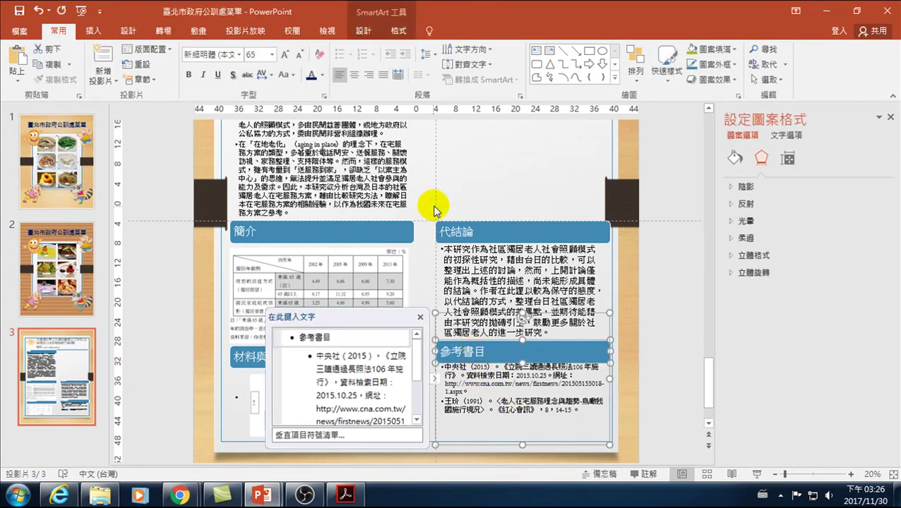
{"action": "mouse_move", "coordinate": [423, 222]}
{"action": "left_mouse_down"}
{"action": "mouse_move", "coordinate": [431, 374]}
{"action": "mouse_move", "coordinate": [431, 346]}
{"action": "left_mouse_up"}
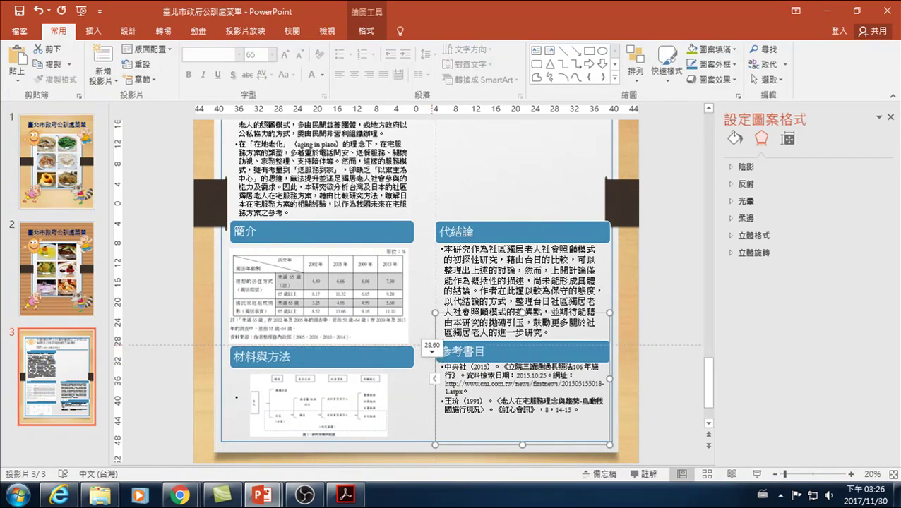
{"action": "left_click_drag", "start_coordinate": [432, 347], "coordinate": [430, 346]}
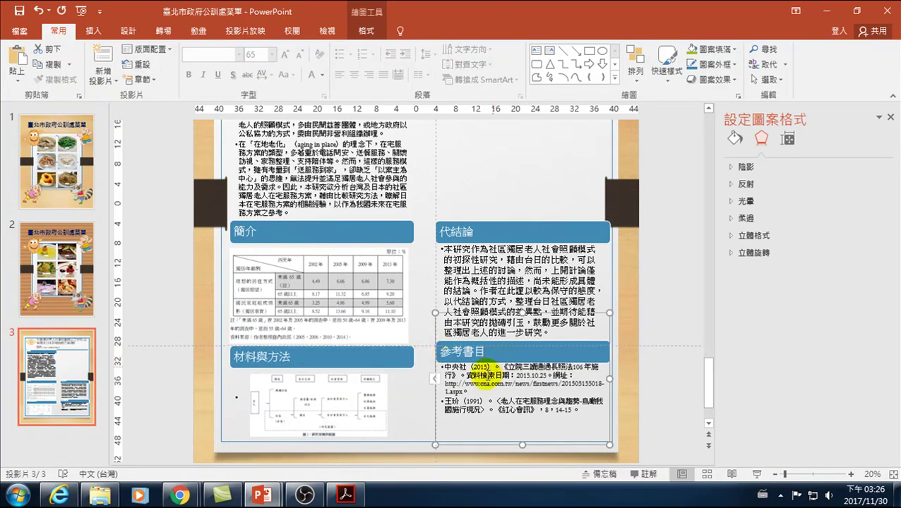
{"action": "left_click", "coordinate": [636, 384]}
{"action": "left_click", "coordinate": [593, 389]}
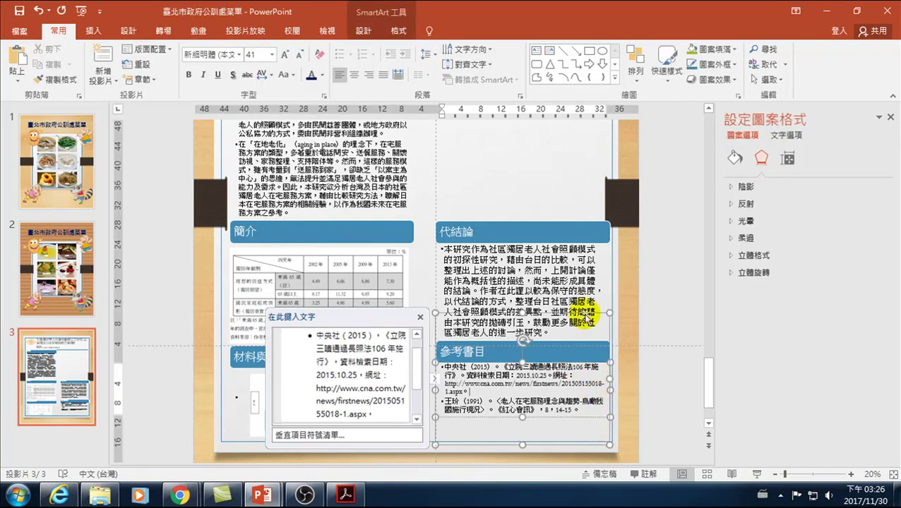
{"action": "key", "text": "Escape"}
{"action": "key", "text": "Escape"}
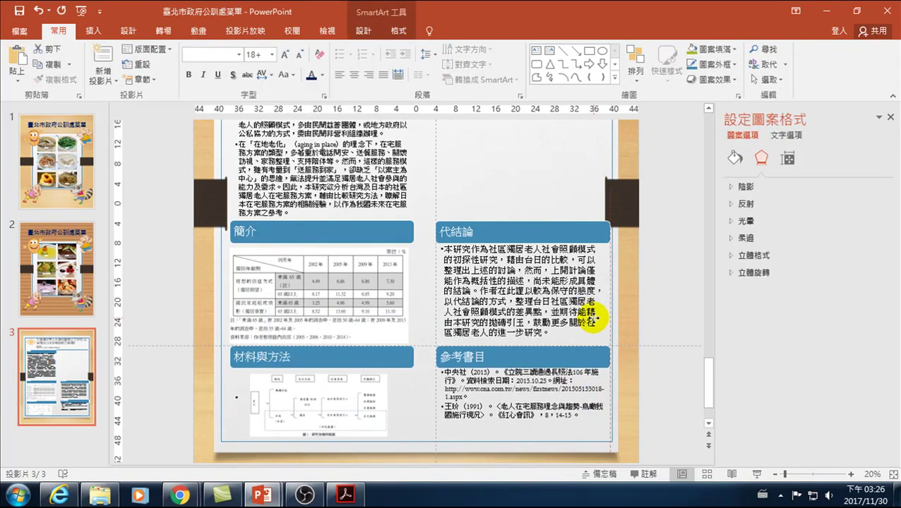
{"action": "left_click", "coordinate": [635, 380]}
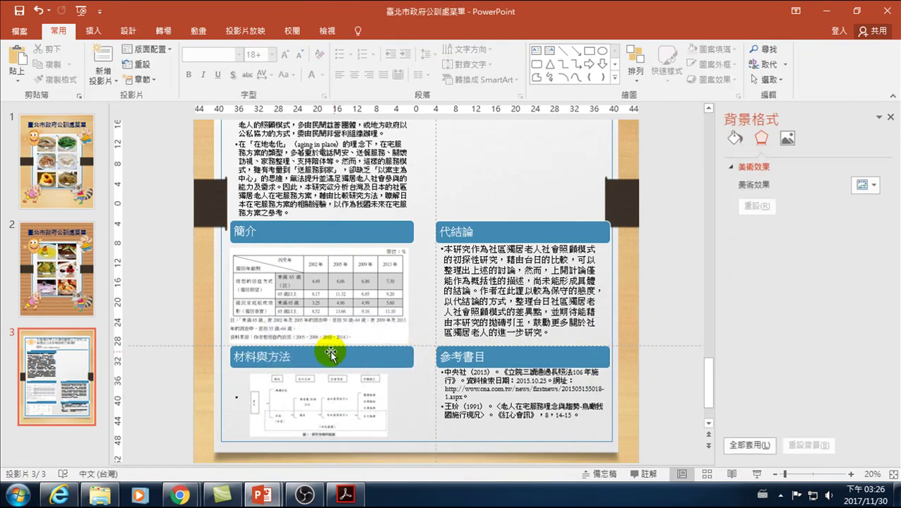
Step: Fit the whole poster slide to the window, then present slide 3 full-screen from the current slide
{"action": "left_click", "coordinate": [775, 475]}
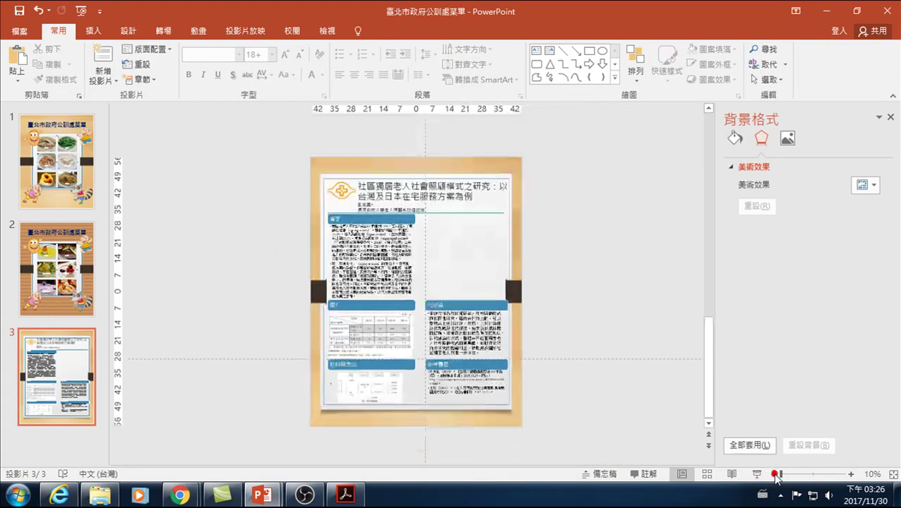
{"action": "left_click", "coordinate": [894, 475]}
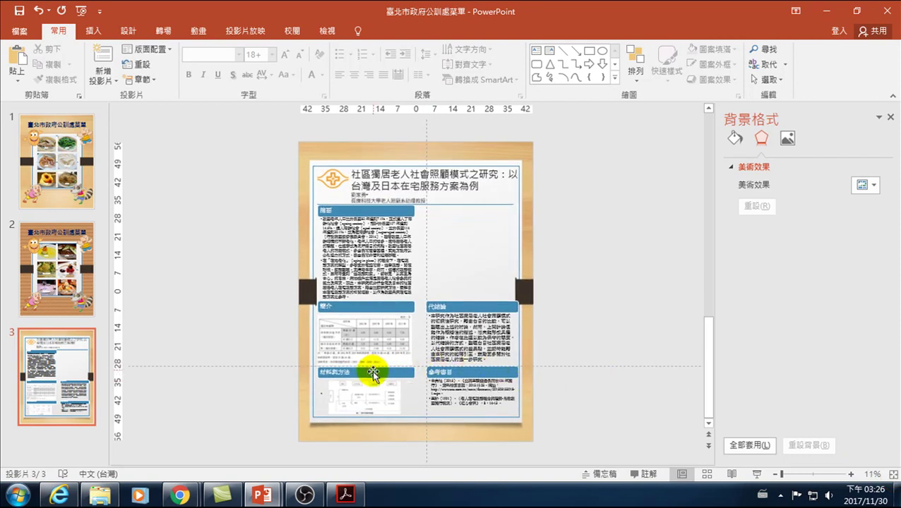
{"action": "left_click", "coordinate": [587, 325]}
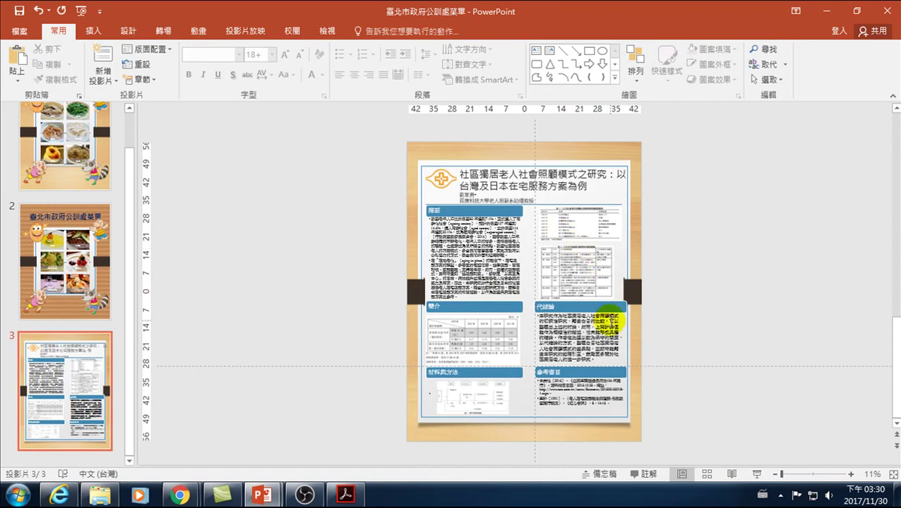
{"action": "key", "text": "shift+F5"}
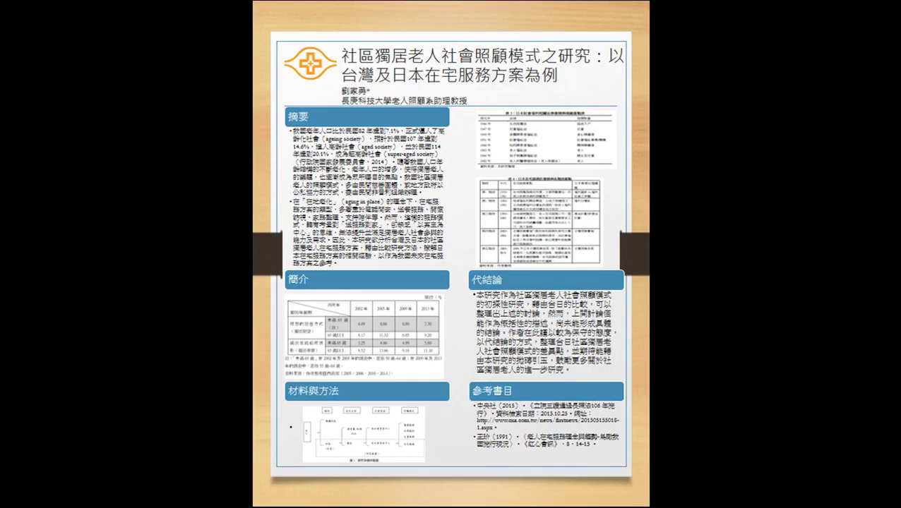
{"action": "mouse_move", "coordinate": [338, 496]}
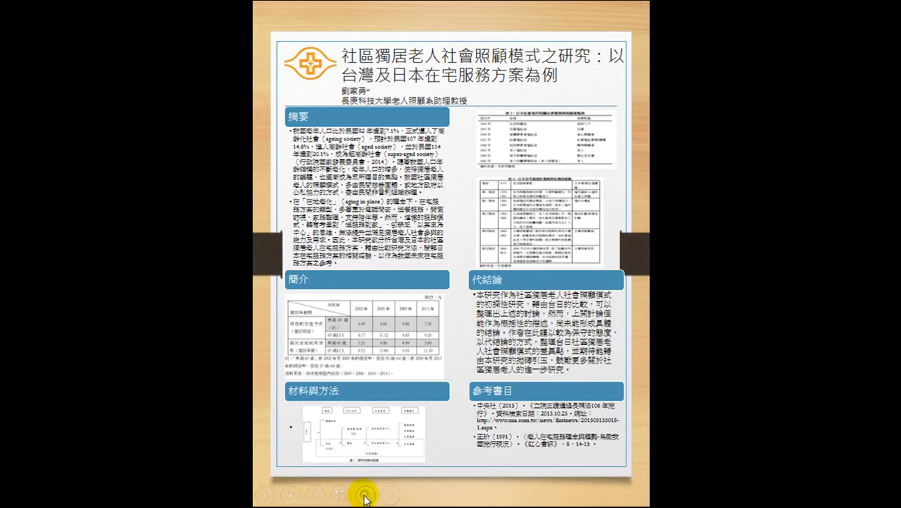
{"action": "left_click", "coordinate": [363, 496]}
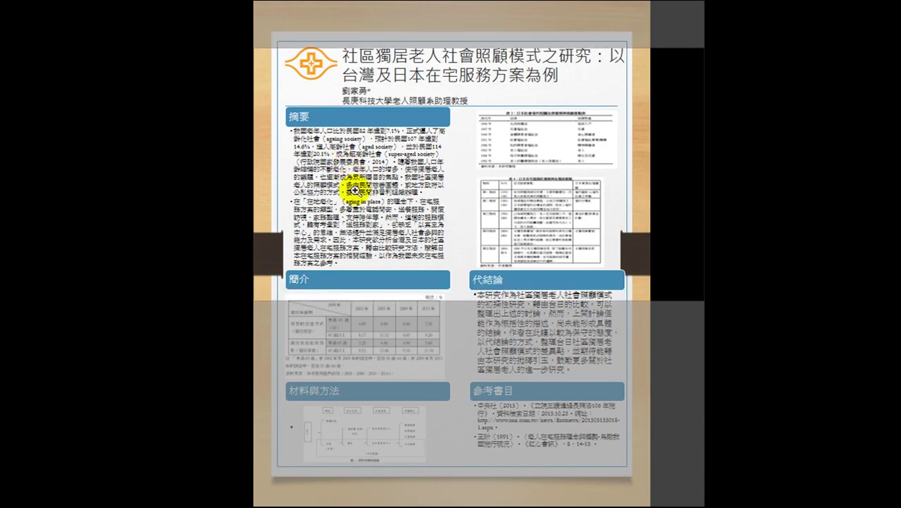
{"action": "left_click", "coordinate": [343, 145]}
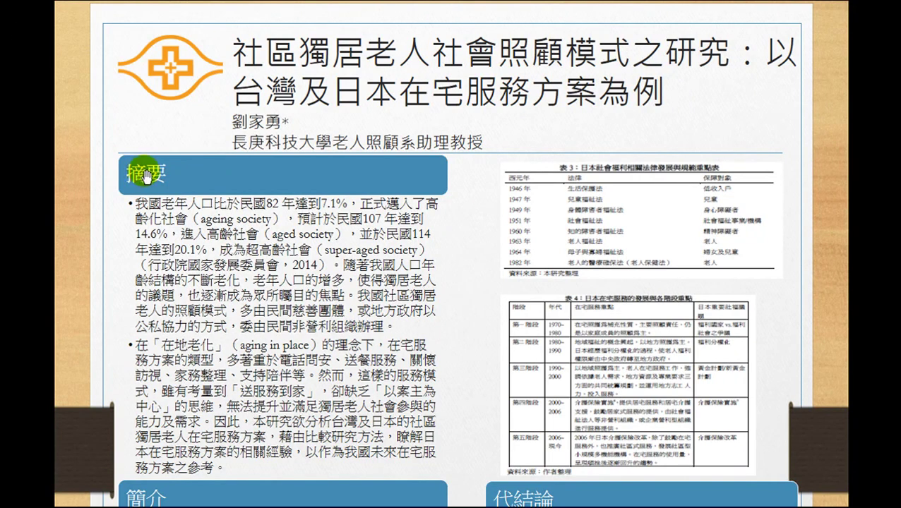
{"action": "scroll", "coordinate": [168, 185], "scroll_direction": "down", "scroll_amount": 1}
{"action": "scroll", "coordinate": [226, 218], "scroll_direction": "down", "scroll_amount": 3}
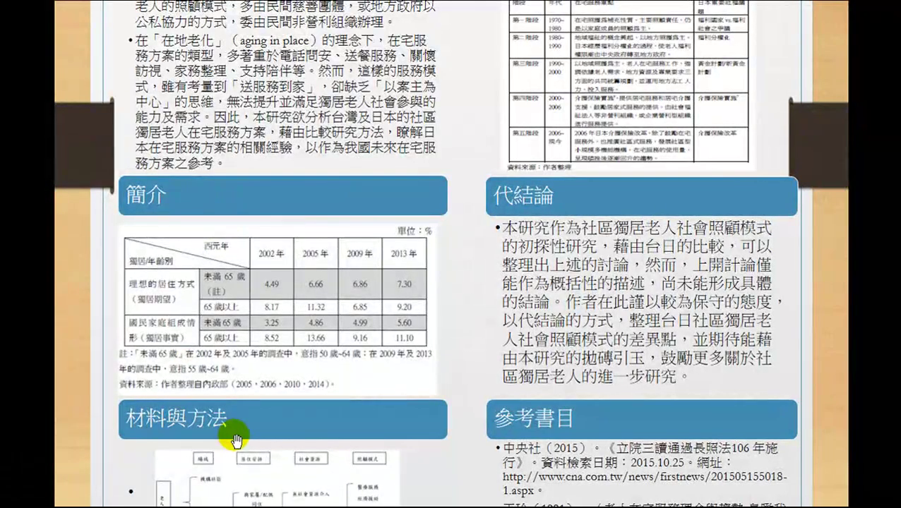
{"action": "scroll", "coordinate": [232, 432], "scroll_direction": "down", "scroll_amount": 2}
{"action": "scroll", "coordinate": [389, 302], "scroll_direction": "up", "scroll_amount": 3}
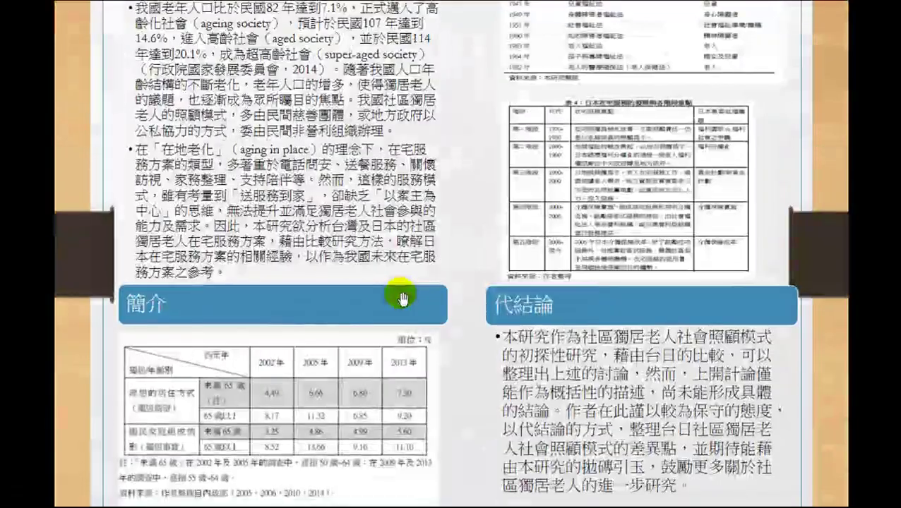
{"action": "scroll", "coordinate": [459, 282], "scroll_direction": "up", "scroll_amount": 3}
{"action": "scroll", "coordinate": [574, 284], "scroll_direction": "down", "scroll_amount": 3}
{"action": "scroll", "coordinate": [571, 337], "scroll_direction": "down", "scroll_amount": 1}
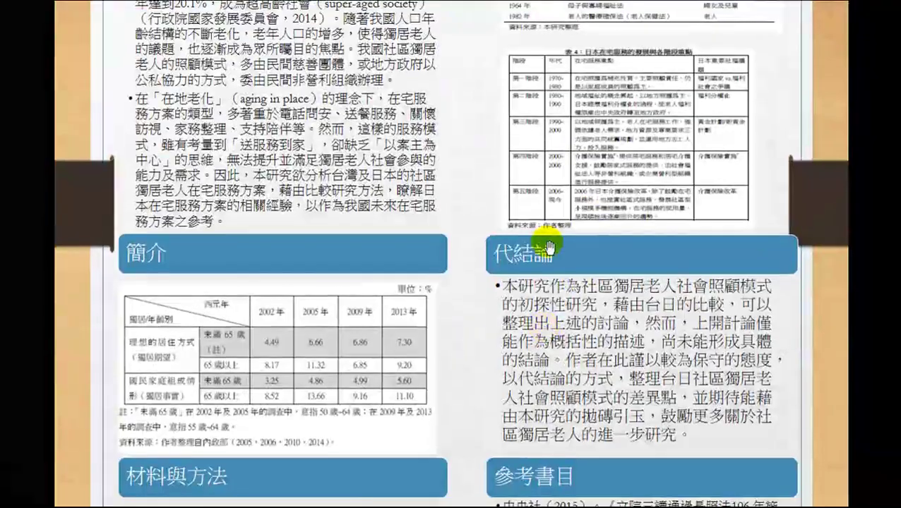
{"action": "scroll", "coordinate": [574, 318], "scroll_direction": "down", "scroll_amount": 2}
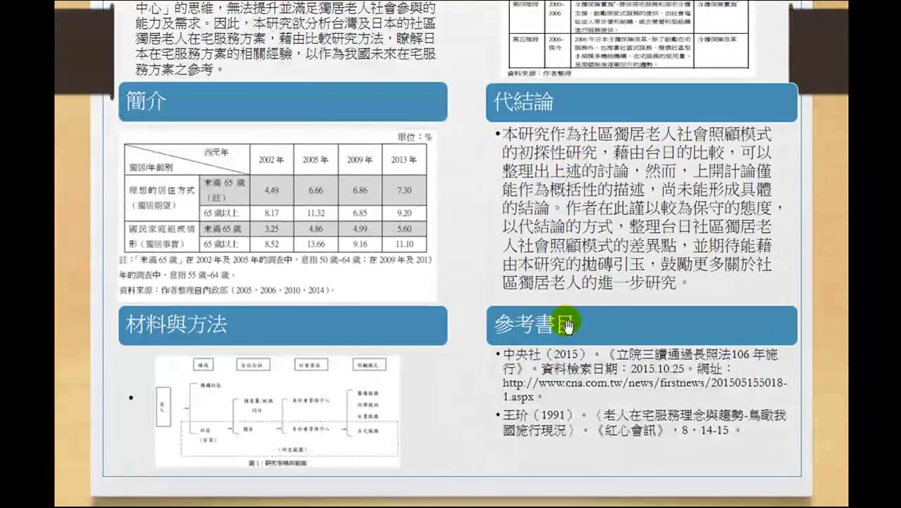
{"action": "scroll", "coordinate": [548, 318], "scroll_direction": "up", "scroll_amount": 3}
{"action": "scroll", "coordinate": [545, 306], "scroll_direction": "up", "scroll_amount": 2}
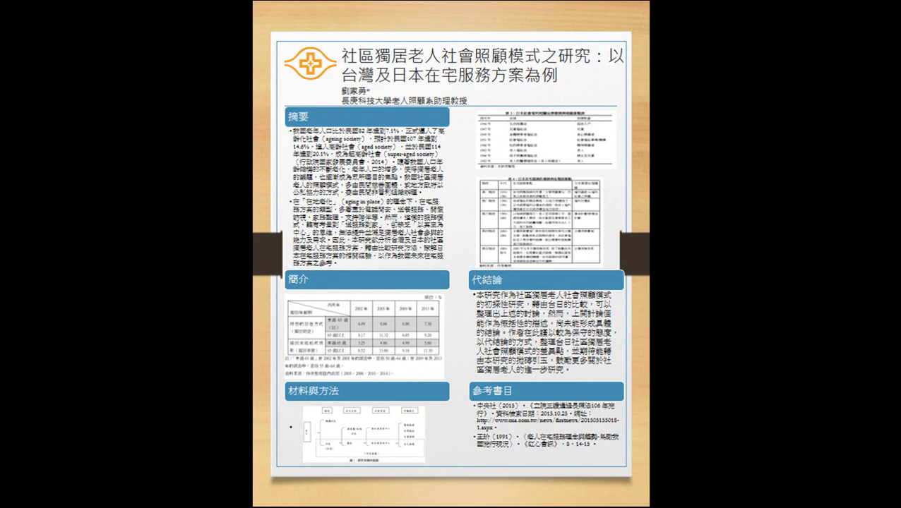
Step: End the slideshow and select slide 1, the 臺北市政府公訓處菜單 menu cover
{"action": "key", "text": "Escape"}
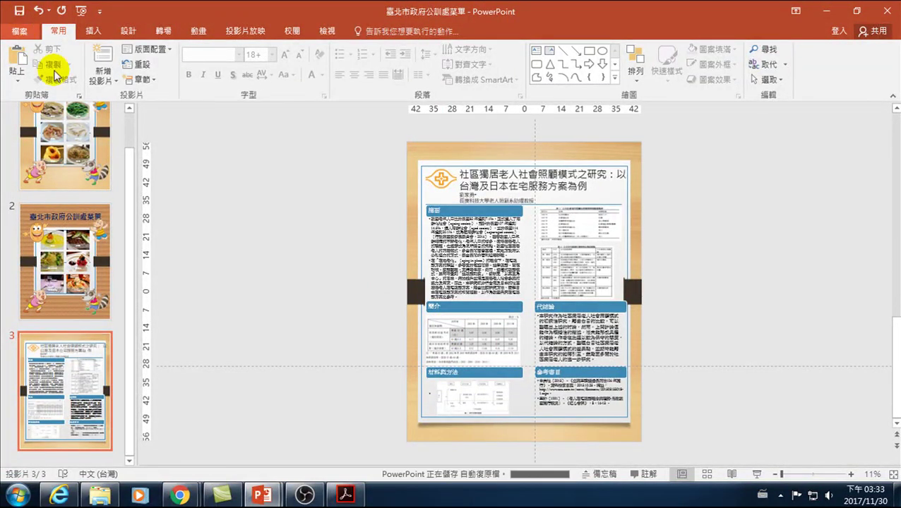
{"action": "left_click", "coordinate": [72, 148]}
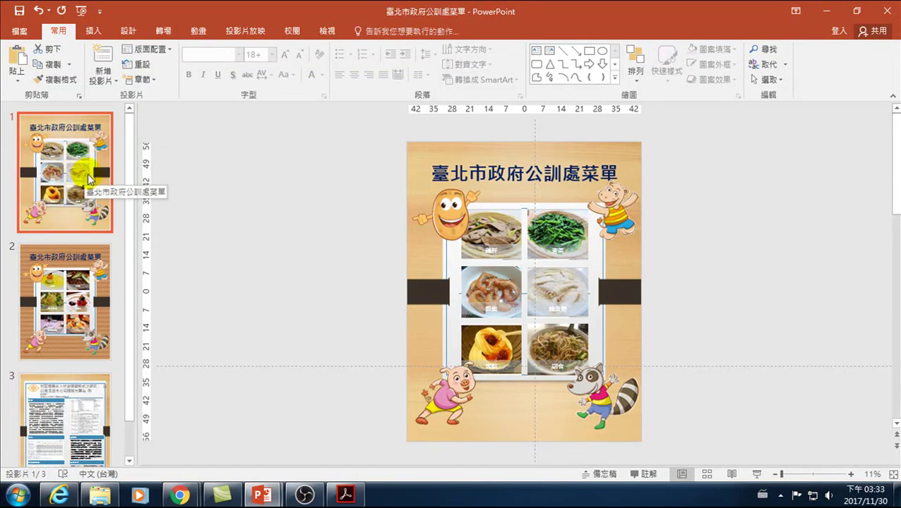
Step: Publish the deck as PDF via Create PDF/XPS, naming it 臺北市政府公訓處菜單與海報
{"action": "left_click", "coordinate": [21, 33]}
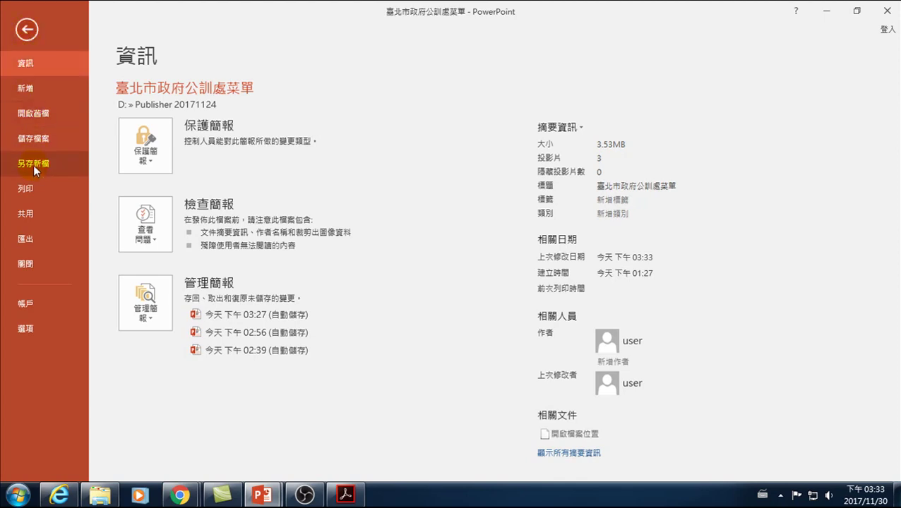
{"action": "left_click", "coordinate": [27, 243]}
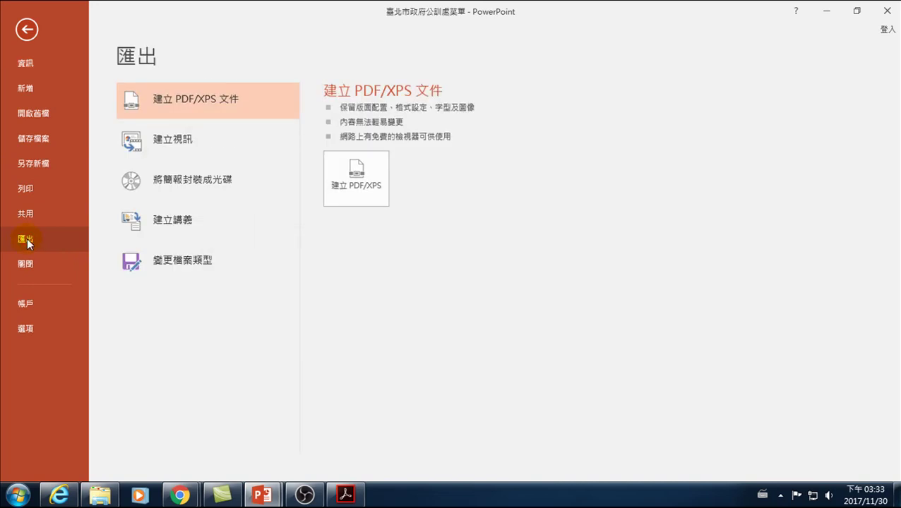
{"action": "left_click", "coordinate": [361, 185]}
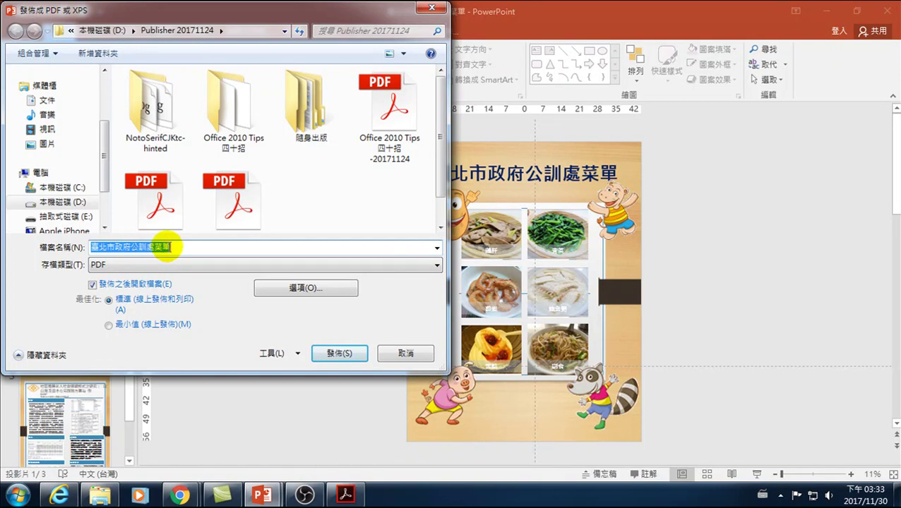
{"action": "left_click", "coordinate": [169, 247]}
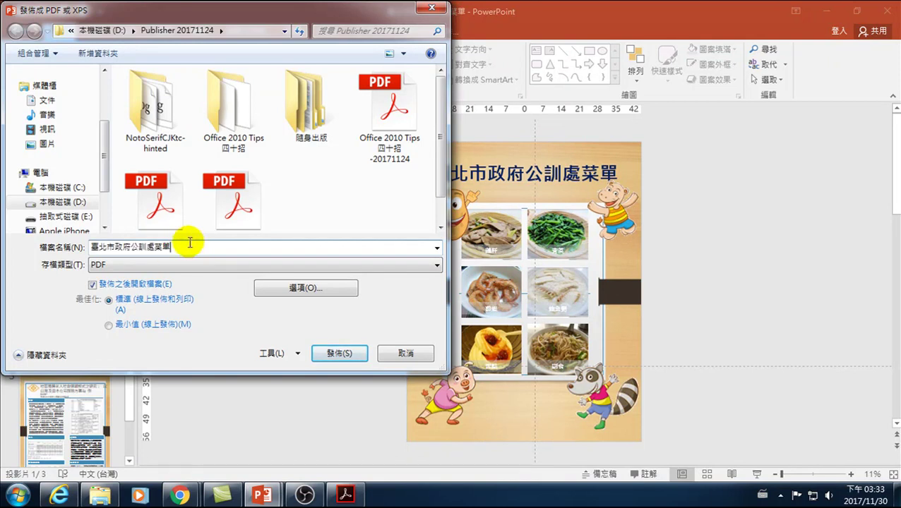
{"action": "key", "text": "ctrl+space"}
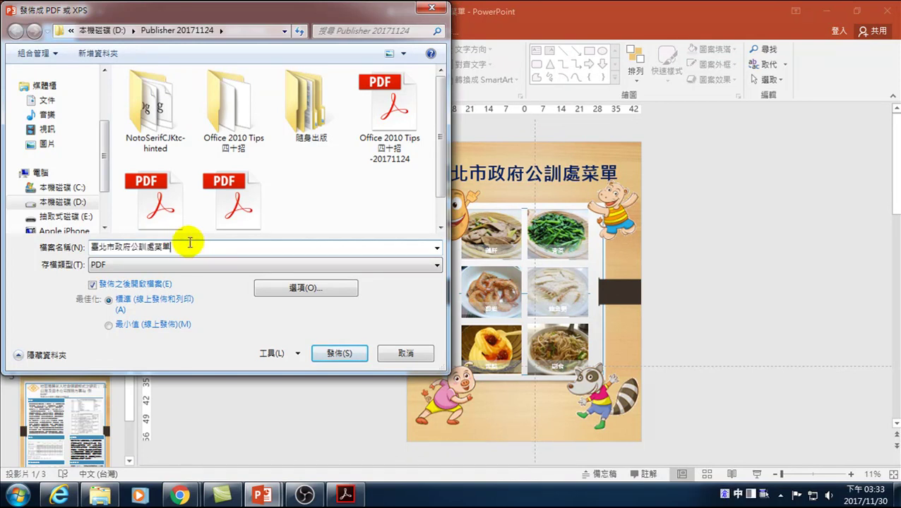
{"action": "type", "text": "與海報"}
{"action": "key", "text": "Return"}
{"action": "key", "text": "ctrl+space"}
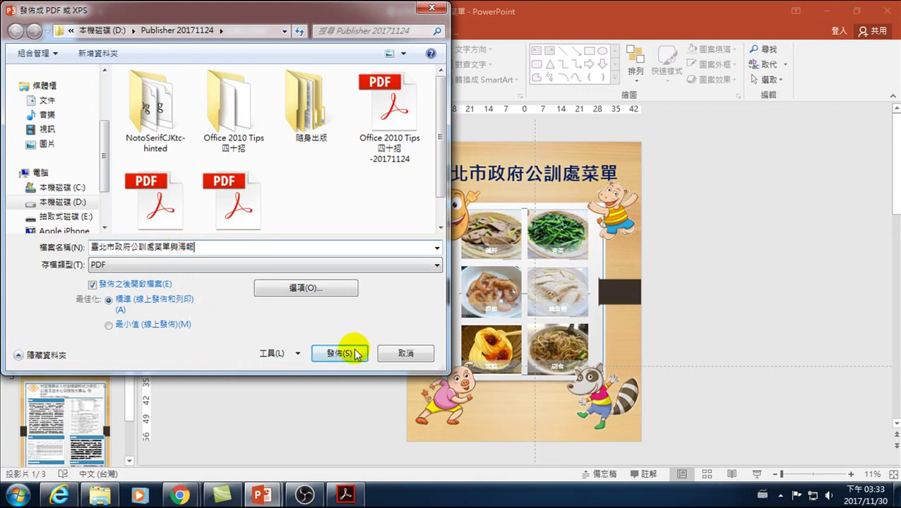
{"action": "left_click", "coordinate": [338, 353]}
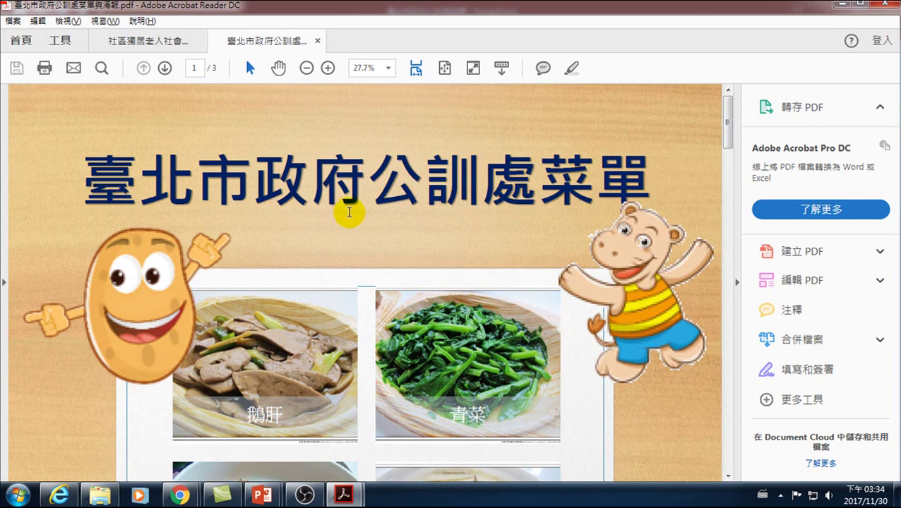
Step: Zoom out to whole pages, scroll through them, zoom to 12.1% and reach page 3, the poster
{"action": "left_click", "coordinate": [306, 67]}
{"action": "left_click", "coordinate": [306, 68]}
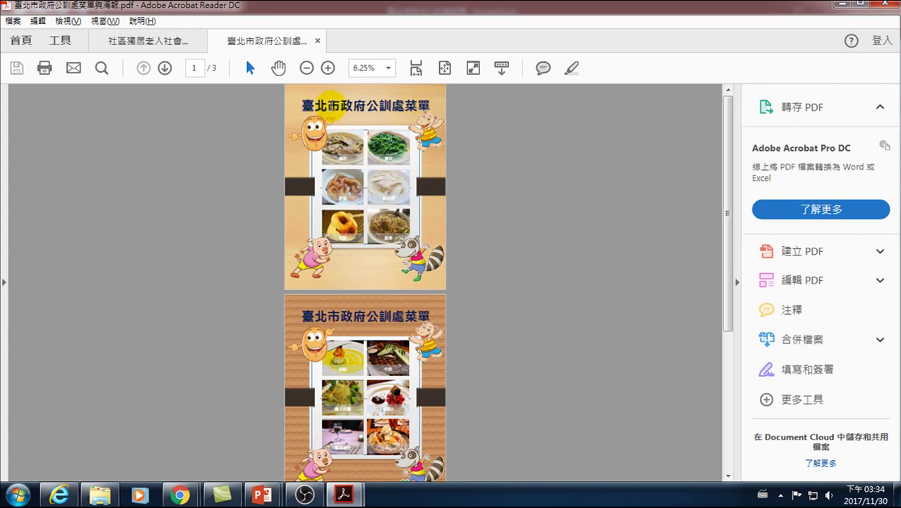
{"action": "scroll", "coordinate": [344, 354], "scroll_direction": "down", "scroll_amount": 3}
{"action": "scroll", "coordinate": [344, 354], "scroll_direction": "down", "scroll_amount": 2}
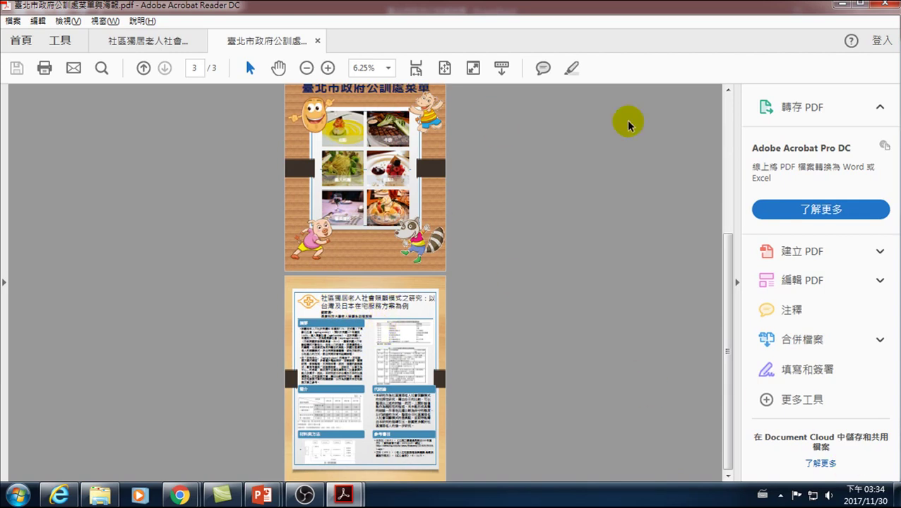
{"action": "left_click", "coordinate": [328, 67]}
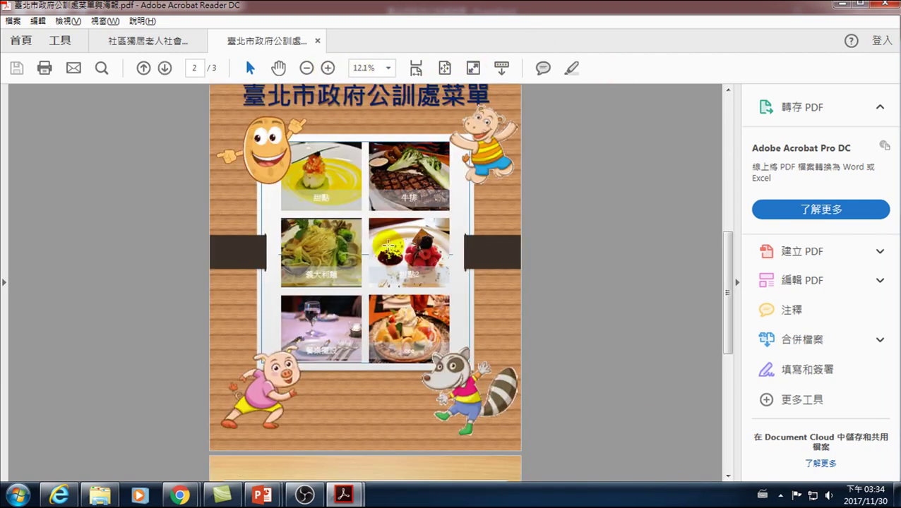
{"action": "scroll", "coordinate": [372, 321], "scroll_direction": "down", "scroll_amount": 5}
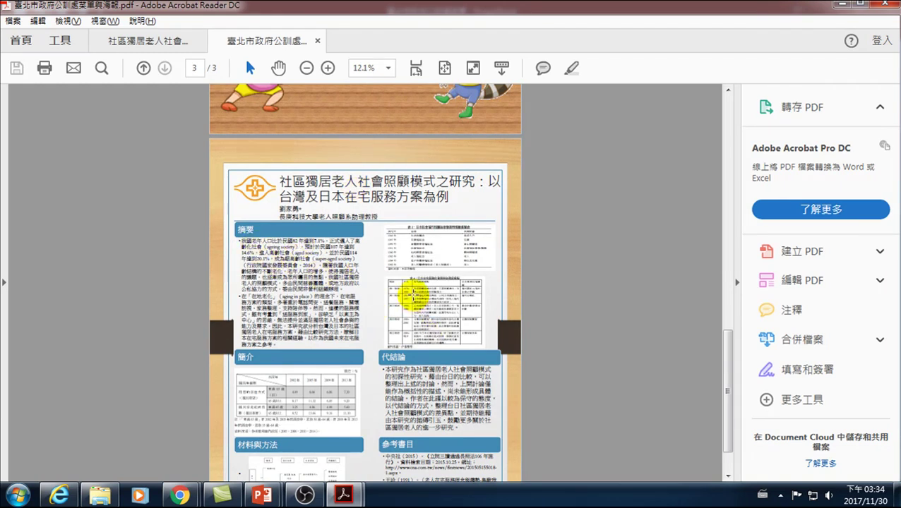
{"action": "scroll", "coordinate": [362, 275], "scroll_direction": "down", "scroll_amount": 2}
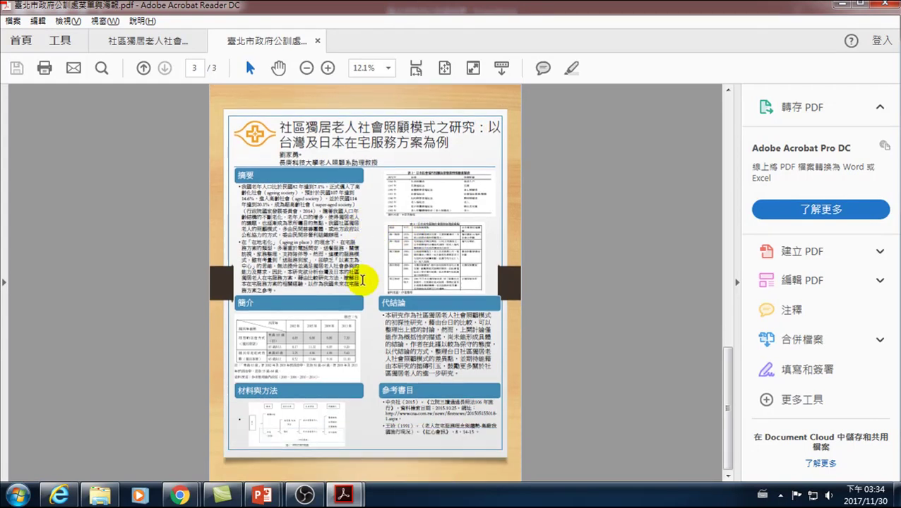